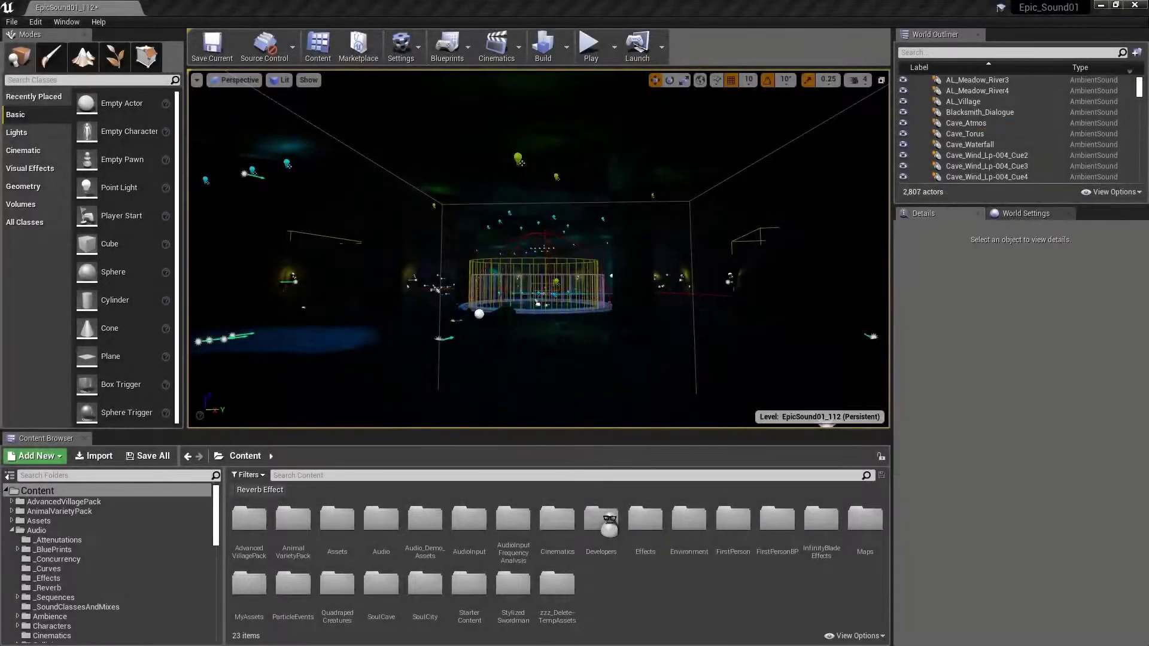
Find the Cave_Torus ambient sound inside the glowing ring of the cave and select it
right_drag(539, 249, 561, 285)
key(w)
key(w)
key(s)
key(w)
key(s)
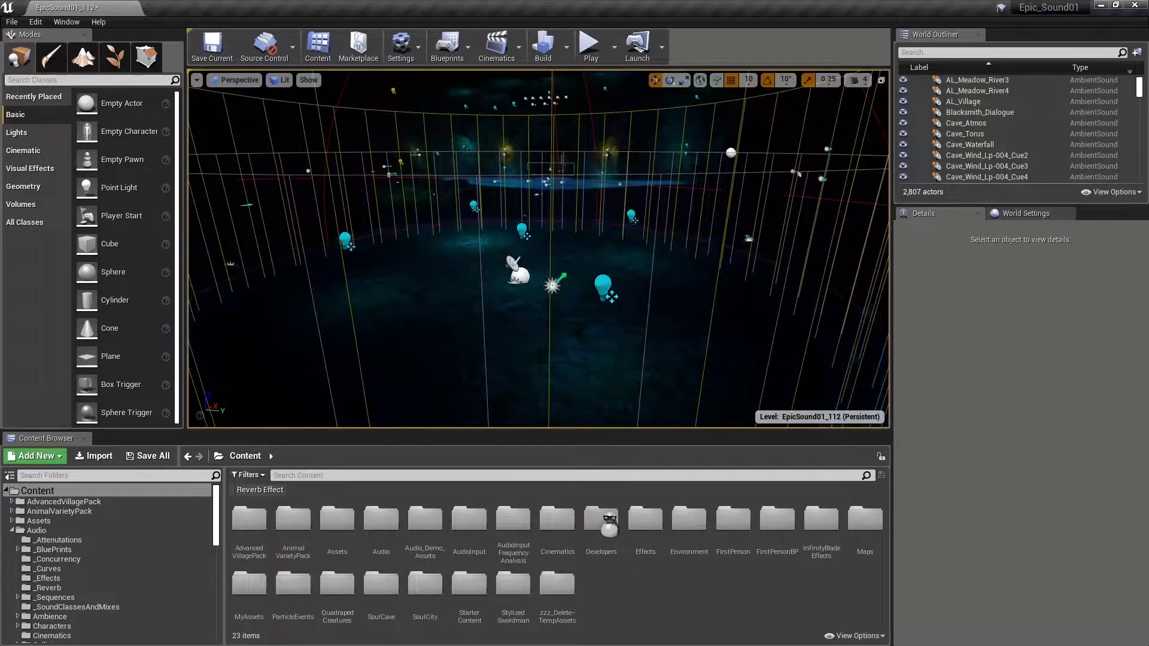
click(512, 262)
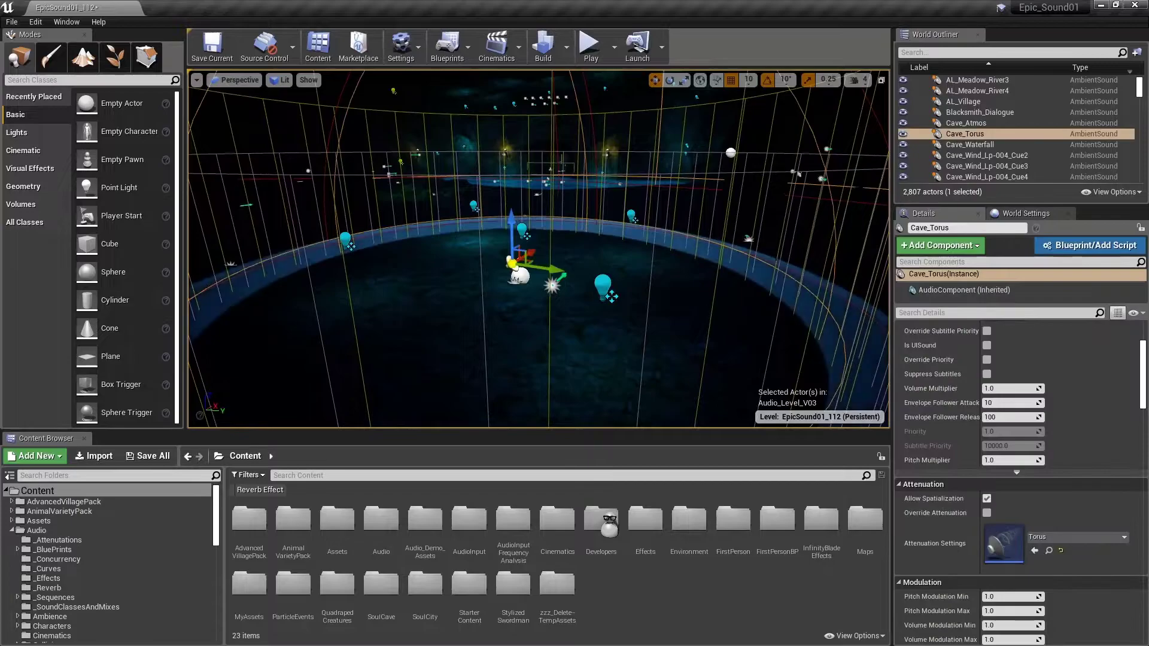
double_click(1018, 134)
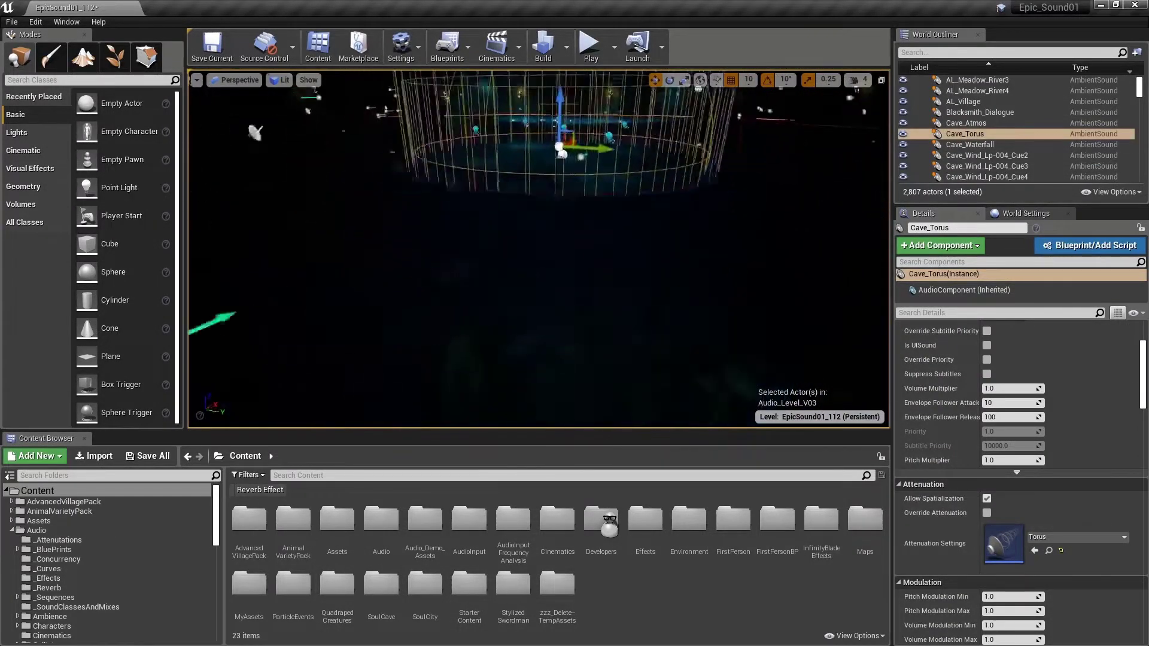
Play-test the level with stat soundwaves enabled, move behind and out from the pillar to compare the torus sound's level, and stop
key(alt+p)
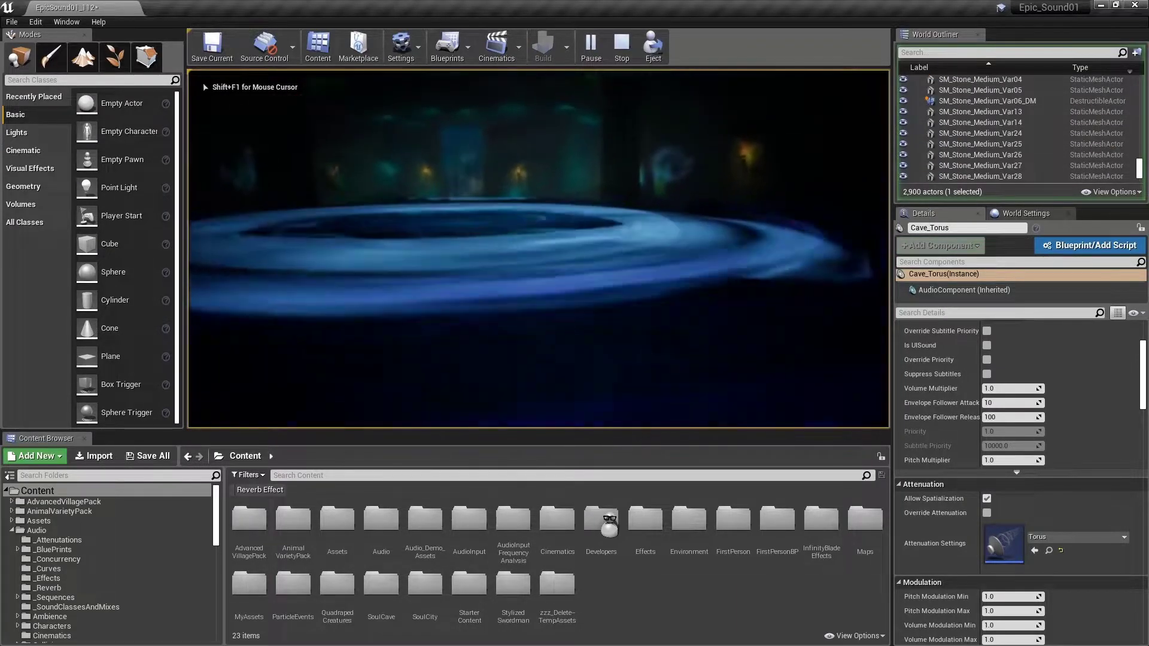
key(s)
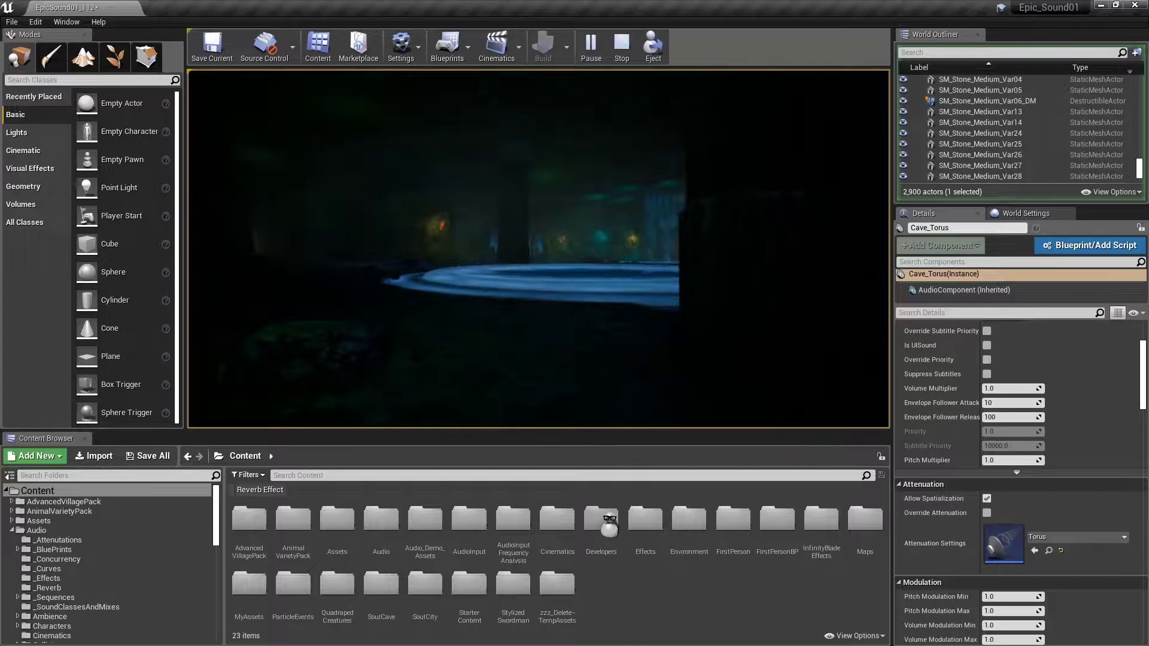
key(grave)
text(stat soundwav)
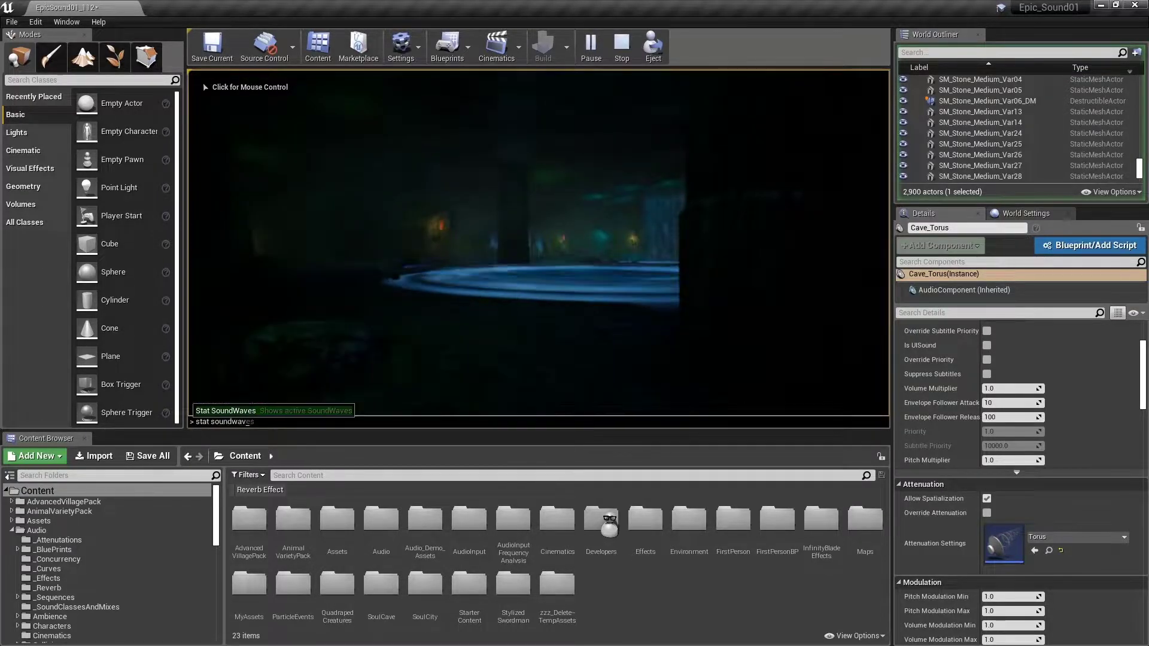
text(es)
key(Return)
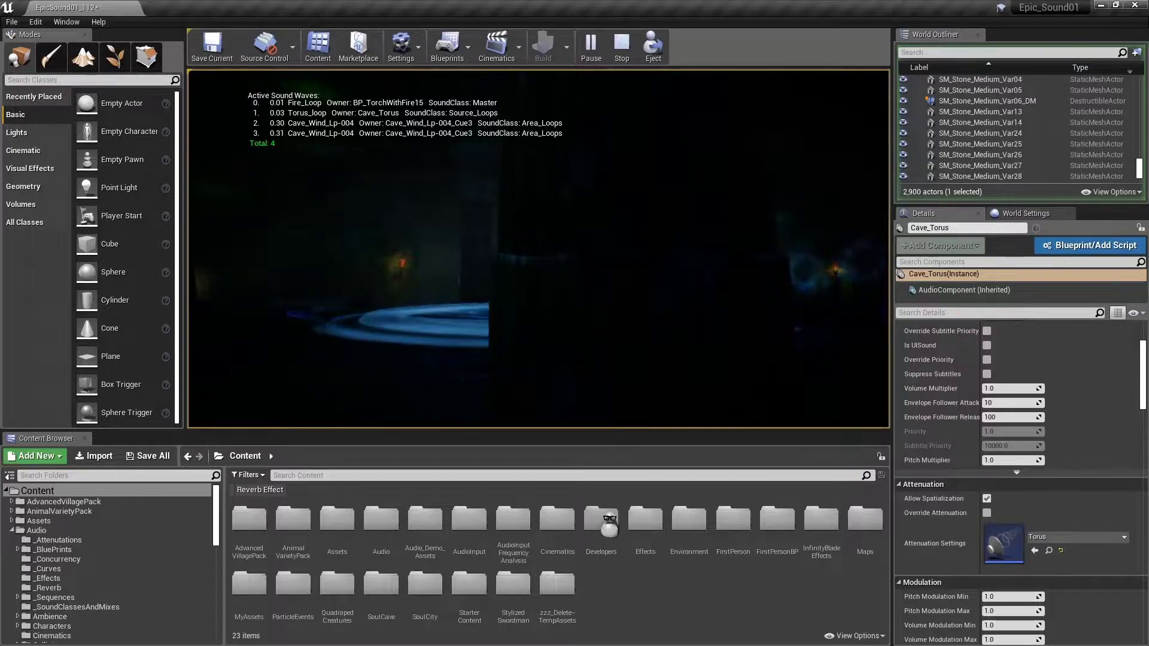
key(a)
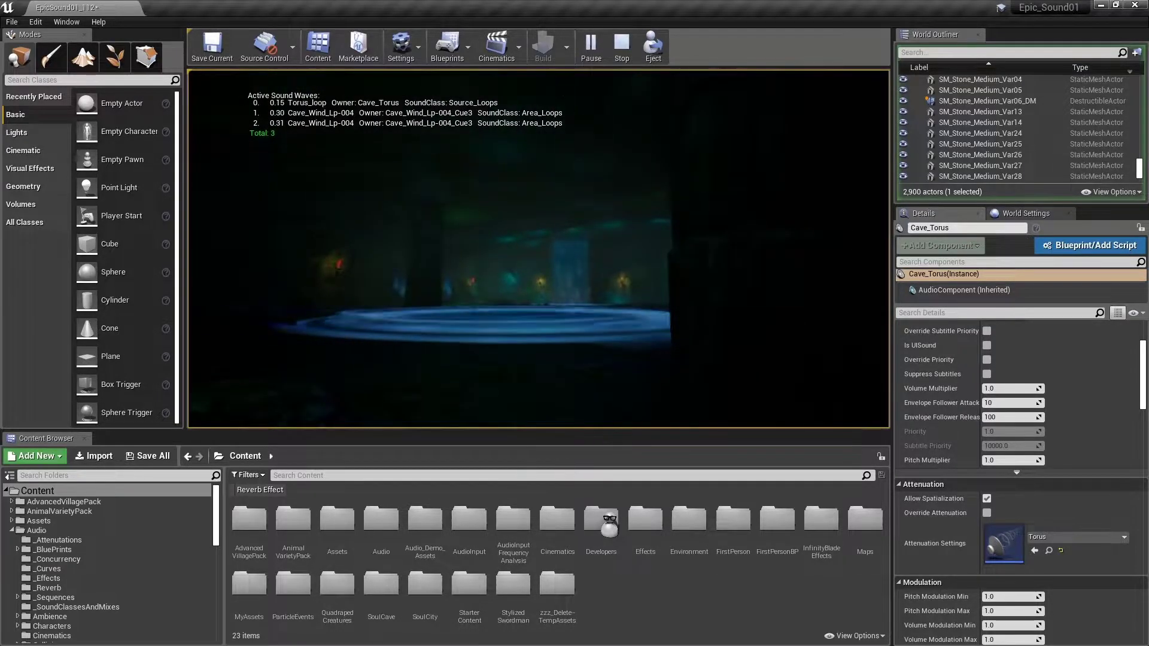
key(Escape)
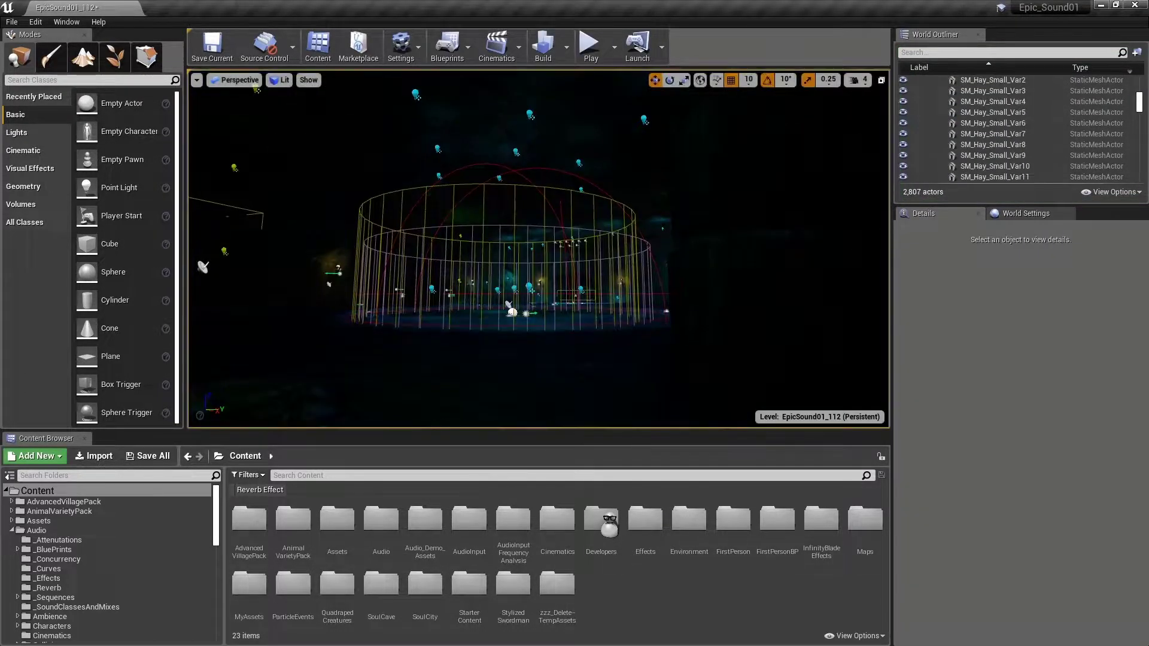
Reselect Cave_Torus, open its assigned Torus attenuation asset, and look through the attenuation settings
key(w)
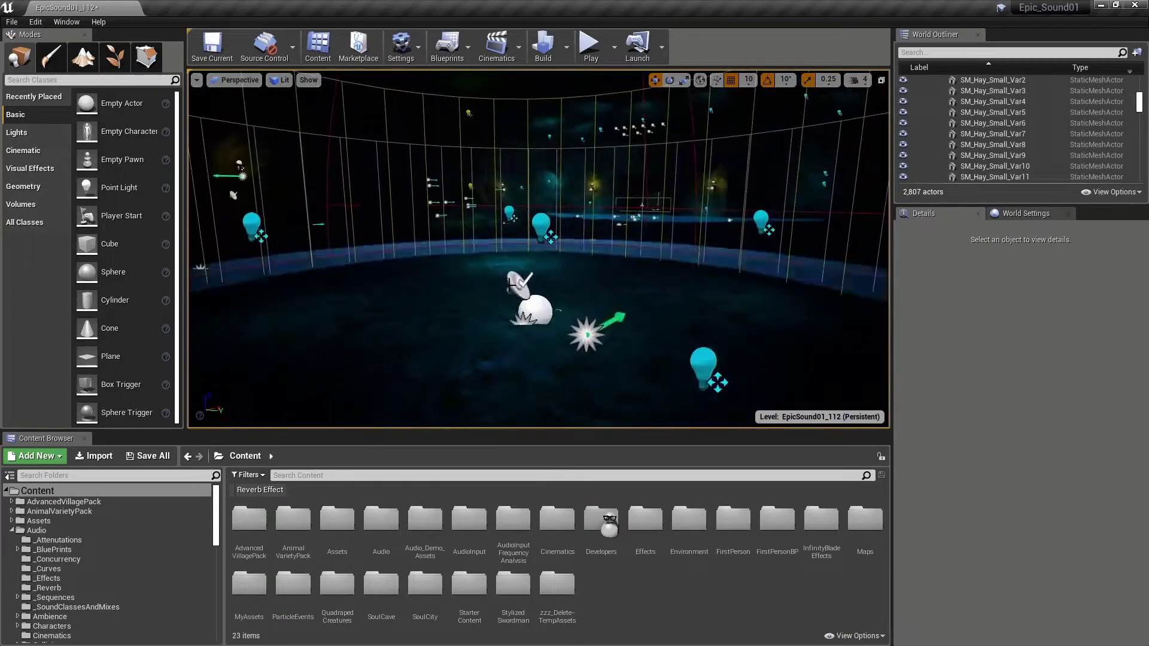
click(514, 285)
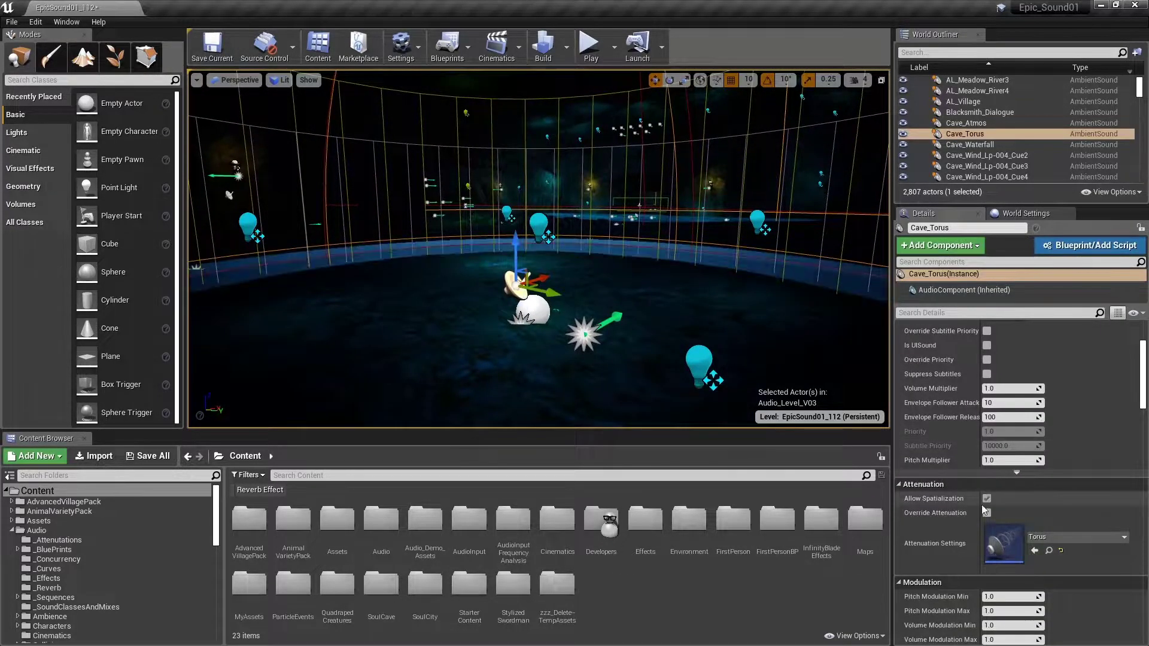
click(1049, 551)
double_click(473, 583)
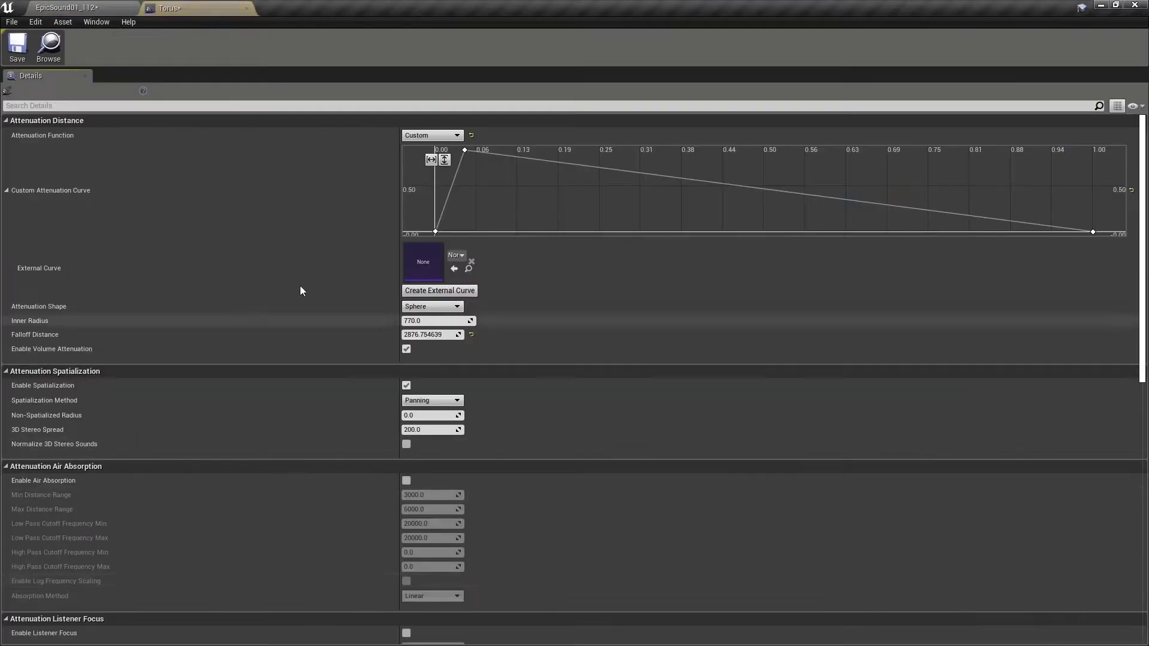
scroll(135, 429, down, 10)
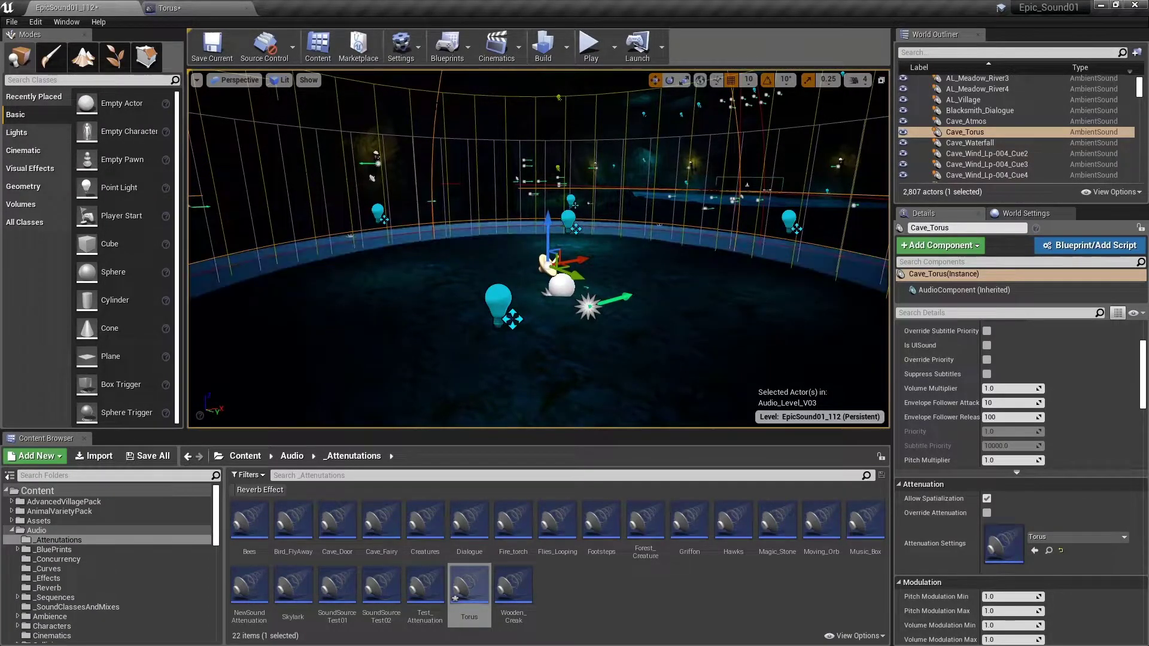
View the torus from behind the pillar in the level, and examine the Occlusion Trace Channel setting in the Torus attenuation
key(s)
right_drag(538, 249, 516, 260)
key(s)
key(s)
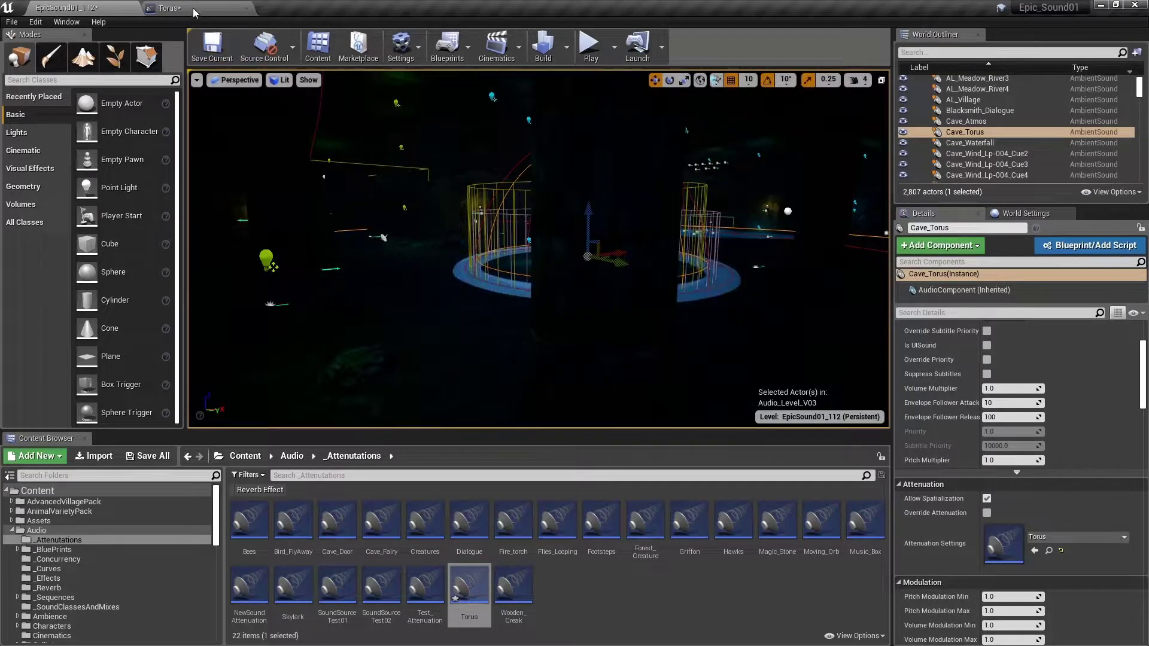
click(170, 8)
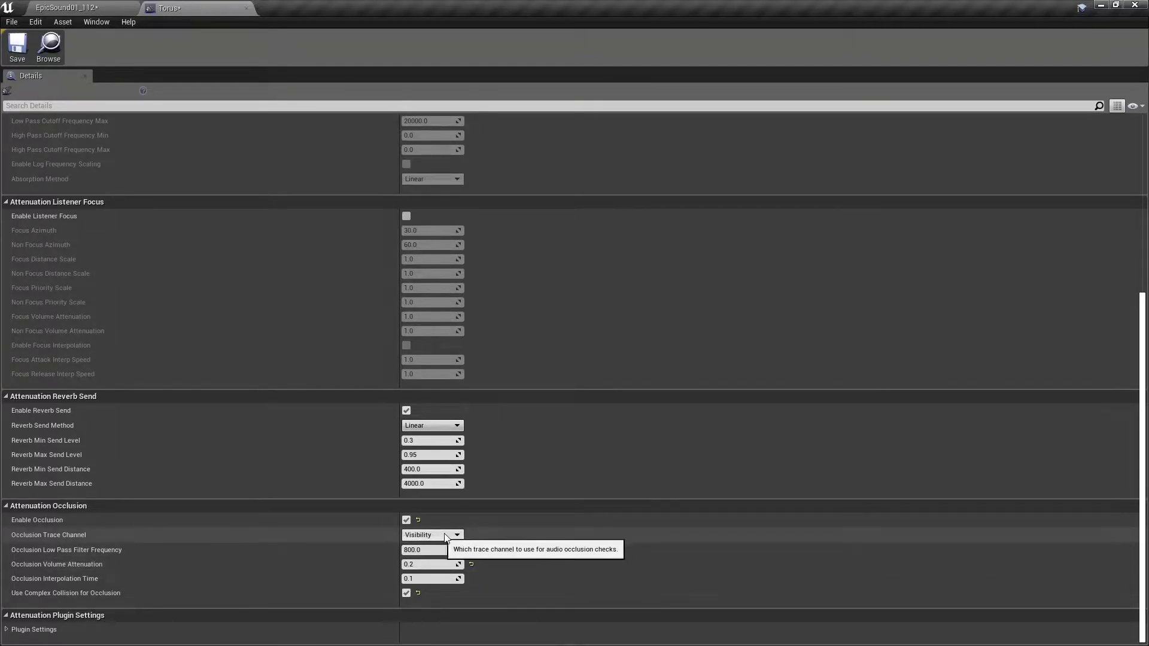
click(450, 536)
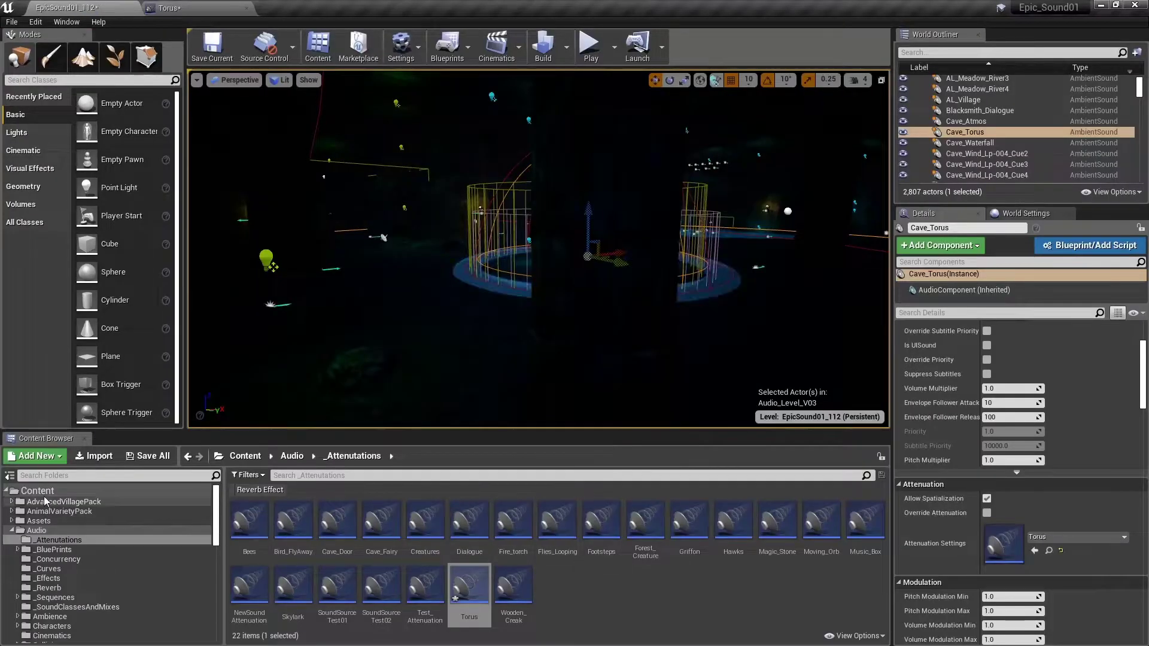
Search all project content for "charact" and open the FirstPersonCharacter blueprint
click(150, 494)
click(296, 475)
text(charact)
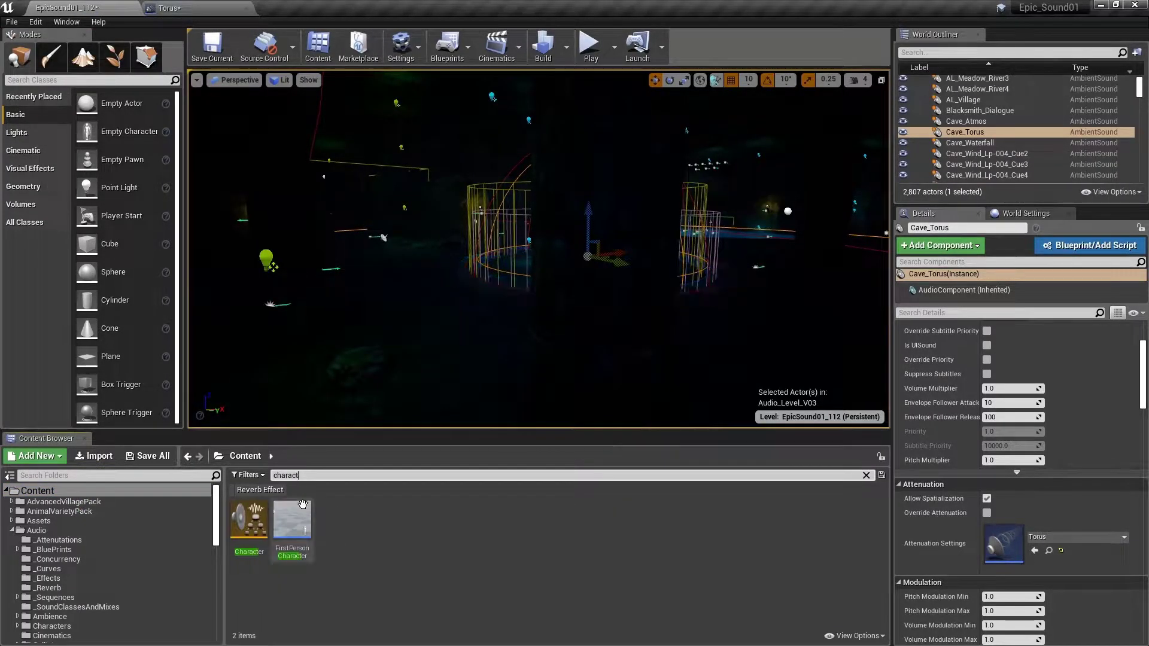
double_click(292, 520)
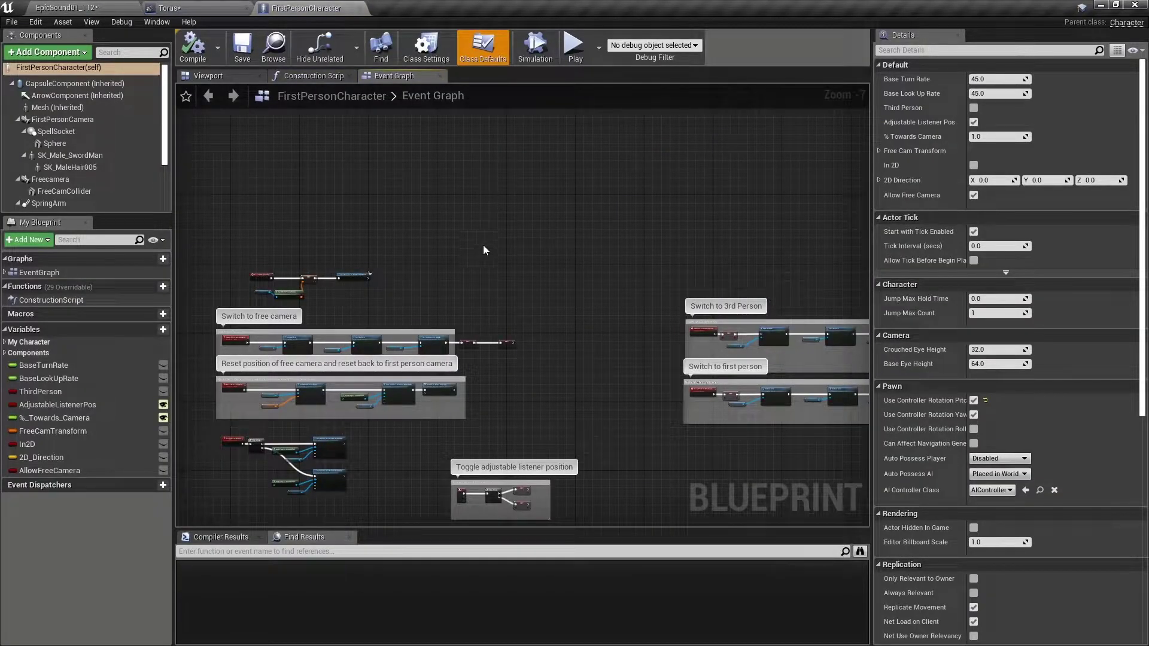
Select the character's CapsuleComponent and examine its collision preset and Visibility trace response
right_drag(483, 246, 508, 192)
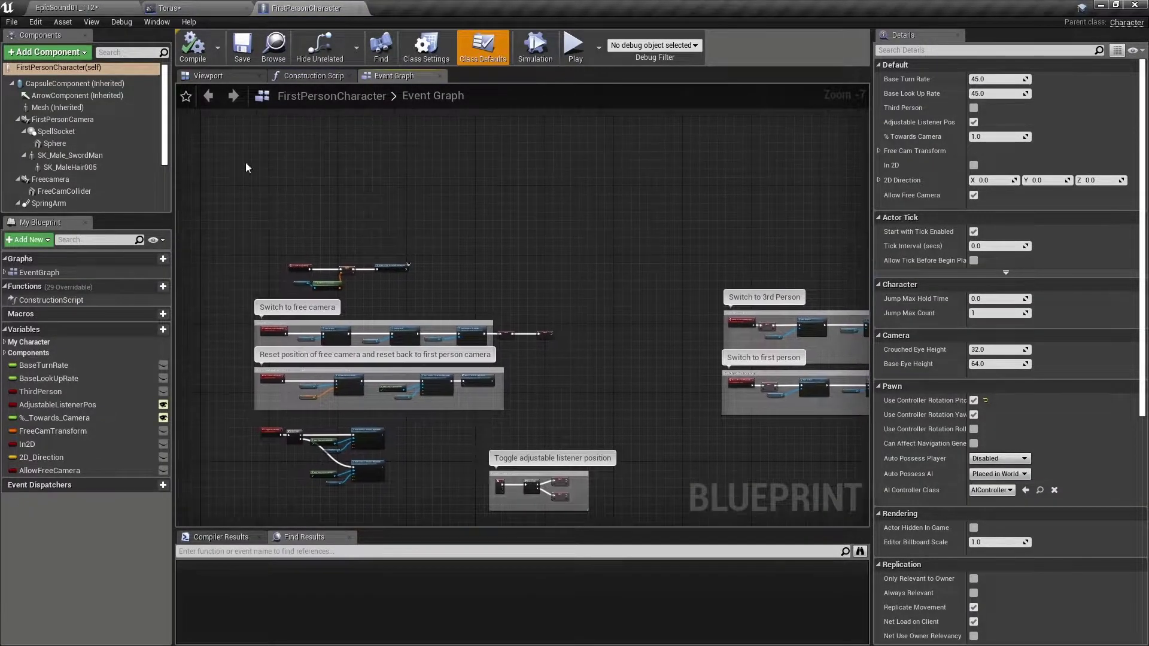
click(66, 83)
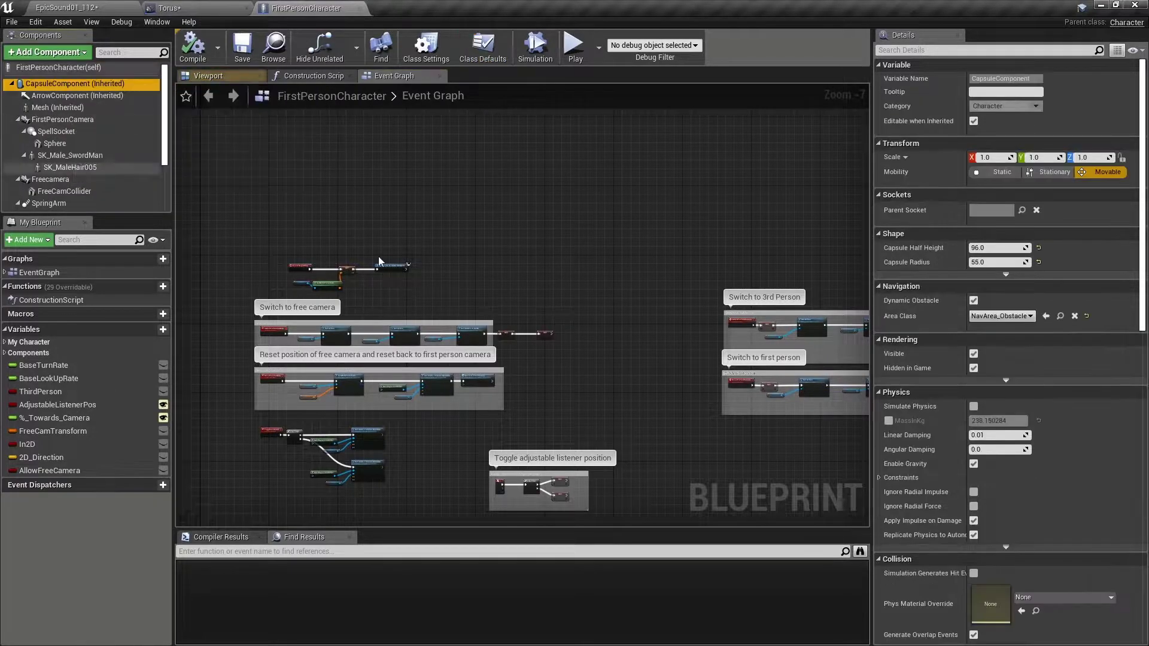
scroll(1050, 443, down, 5)
scroll(1052, 471, down, 3)
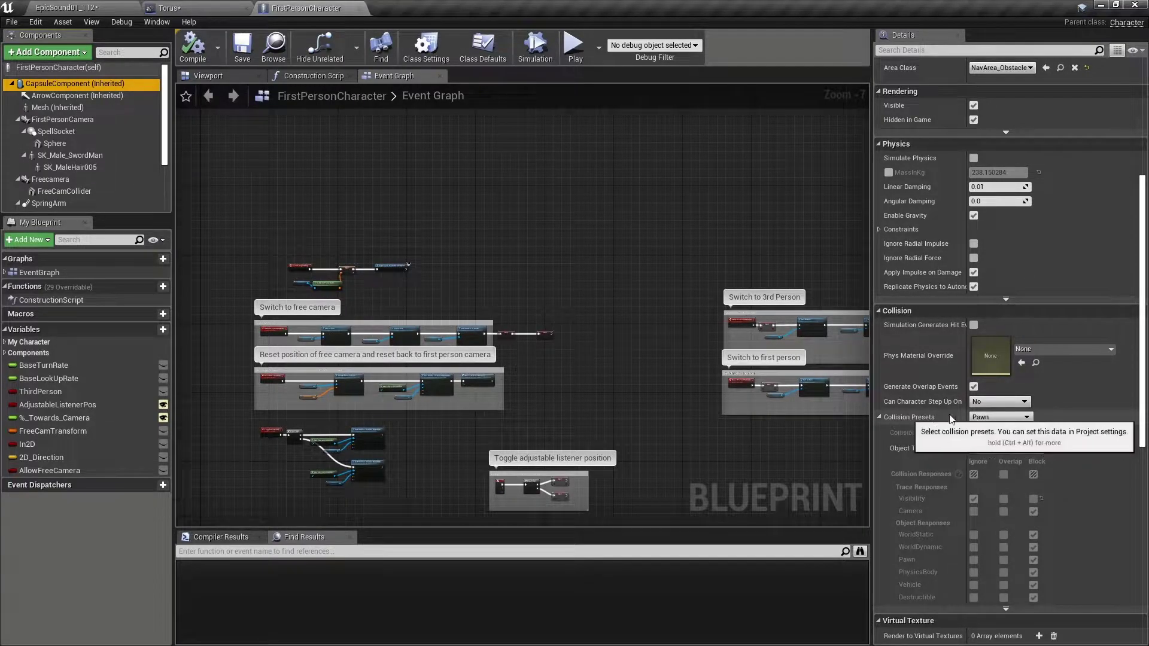
scroll(1126, 400, down, 2)
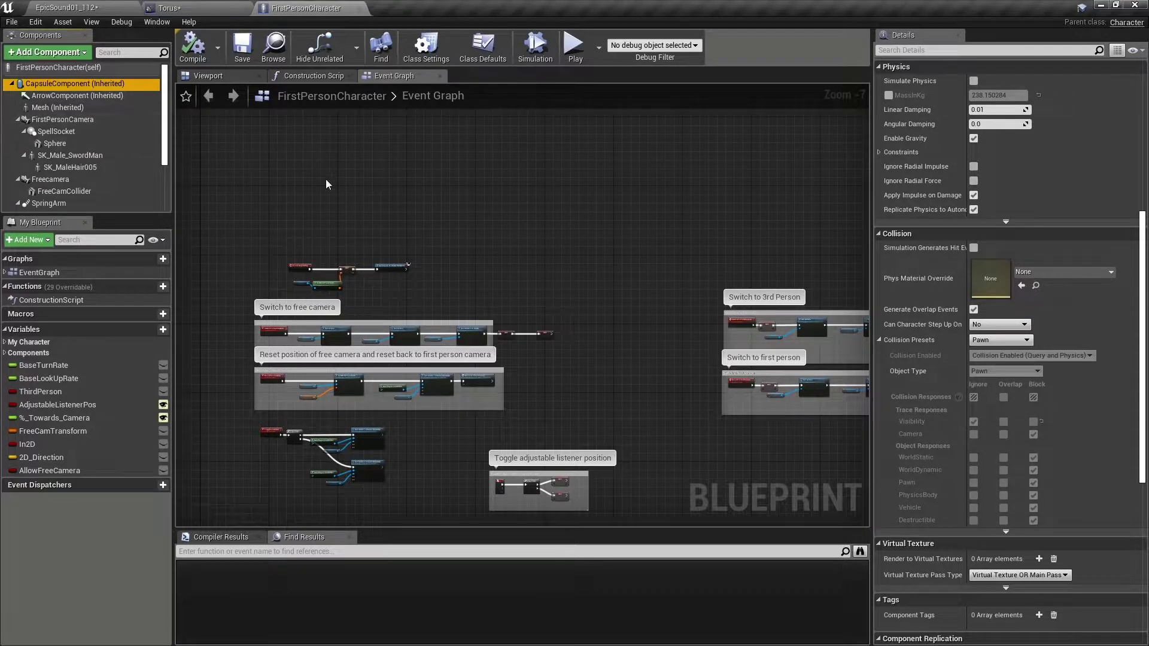
Return to the level and open its Level Blueprint at an empty area of the event graph
click(63, 8)
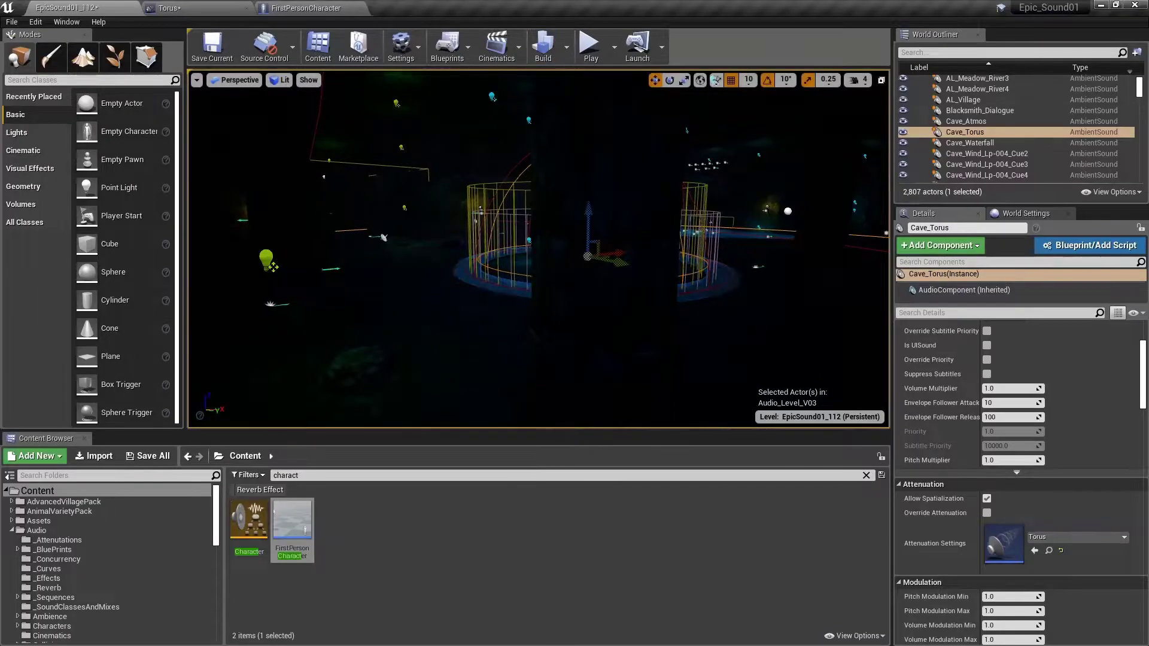
click(469, 44)
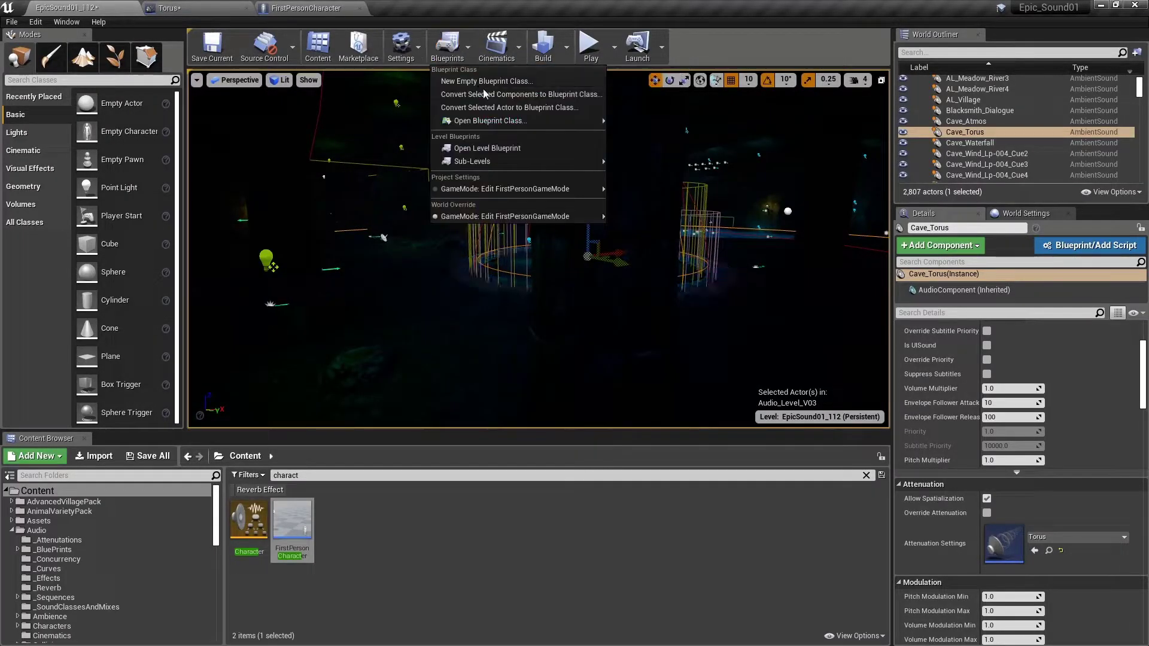
click(485, 148)
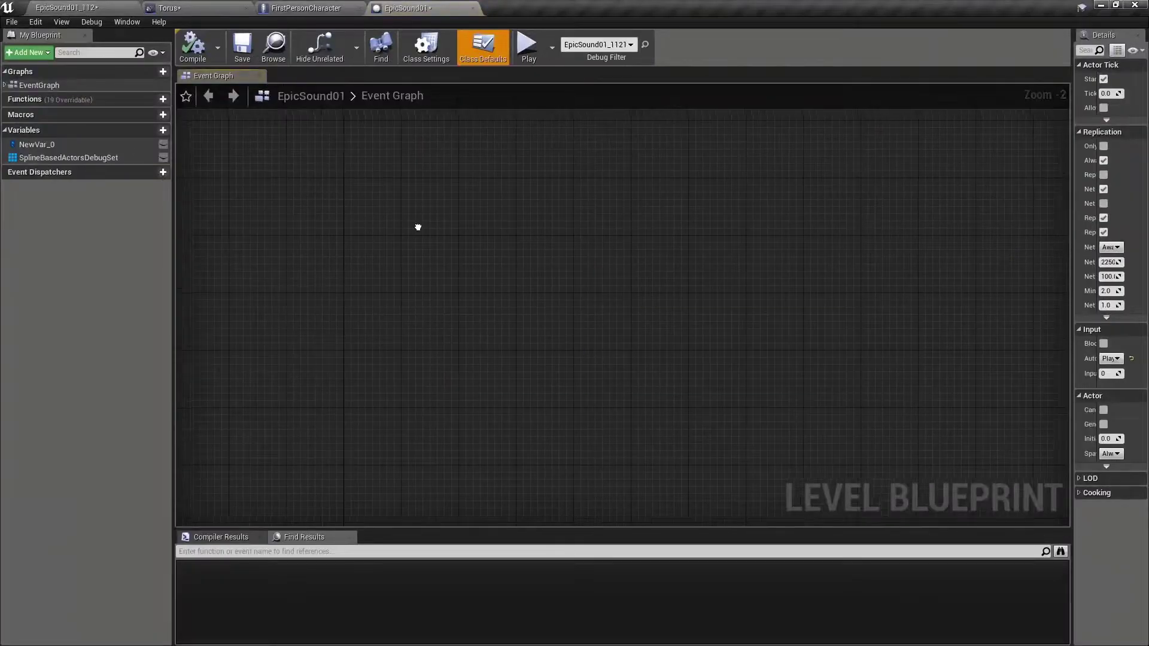
click(405, 211)
scroll(519, 188, up, 1)
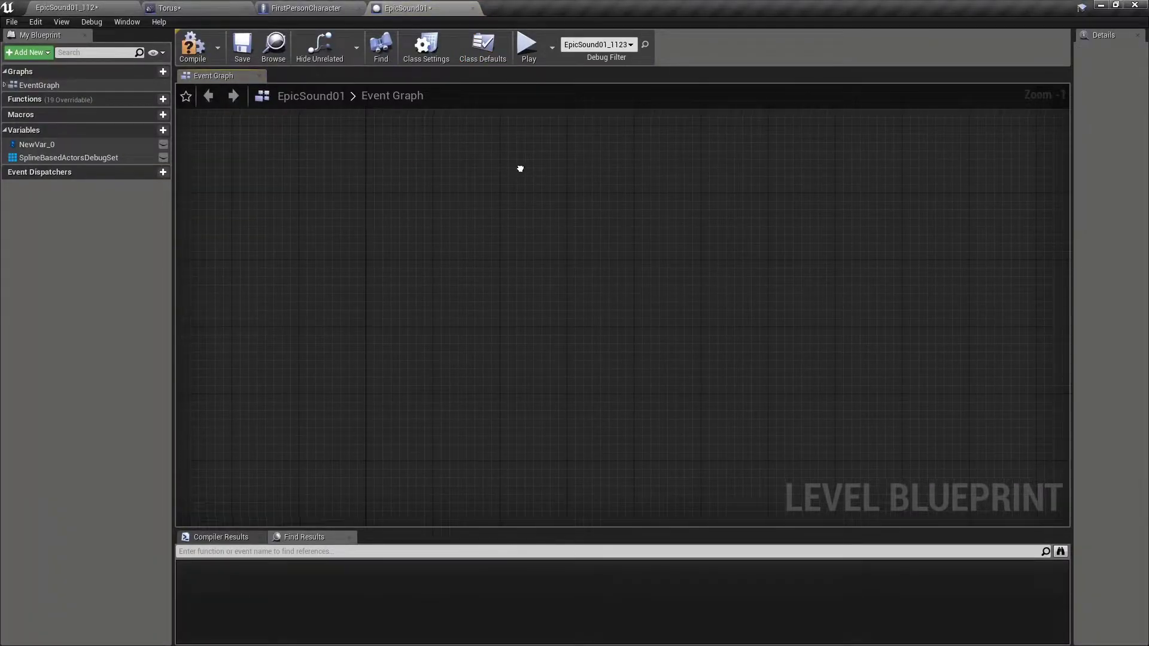
Add a LineTraceByChannel node to the level's event graph, leaving space before it for input nodes
right_click(522, 173)
text(linetrac)
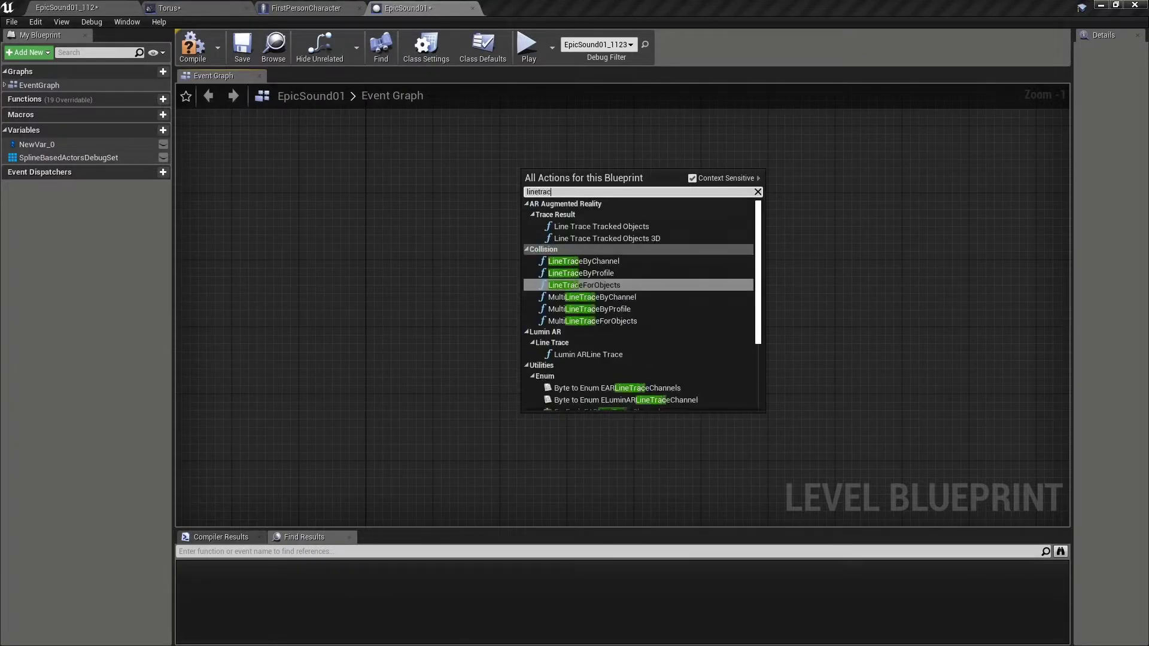
key(Up)
key(Up)
key(Return)
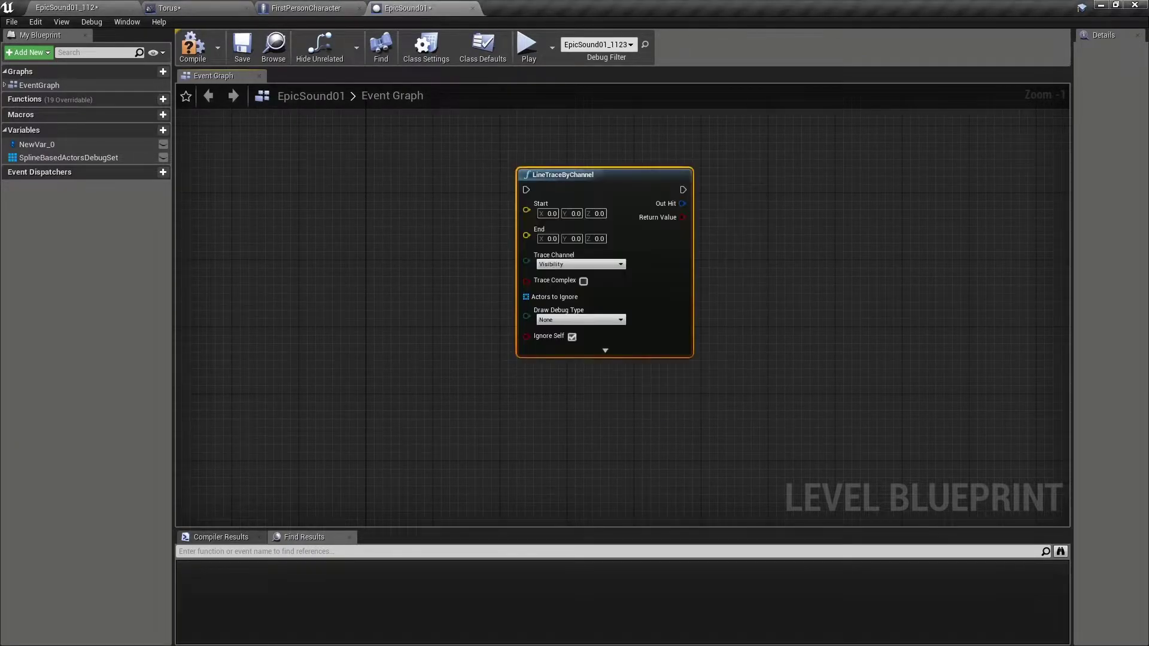
right_drag(450, 268, 553, 247)
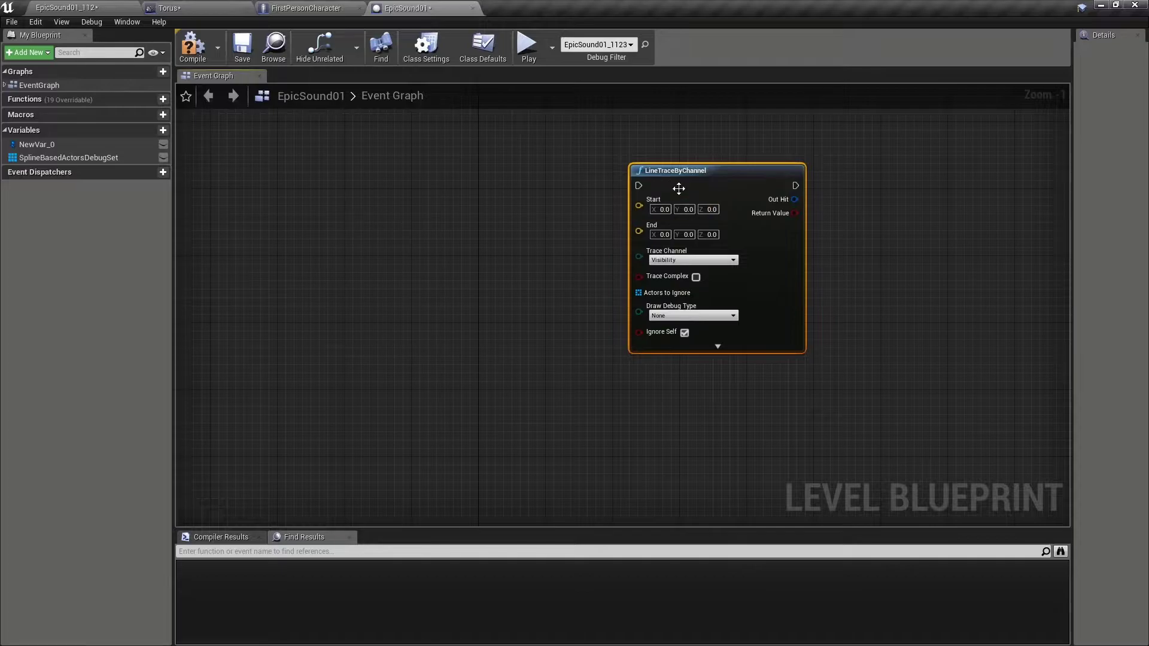
Add a reference to the Cave_Torus actor from the level to the Level Blueprint's event graph
click(109, 10)
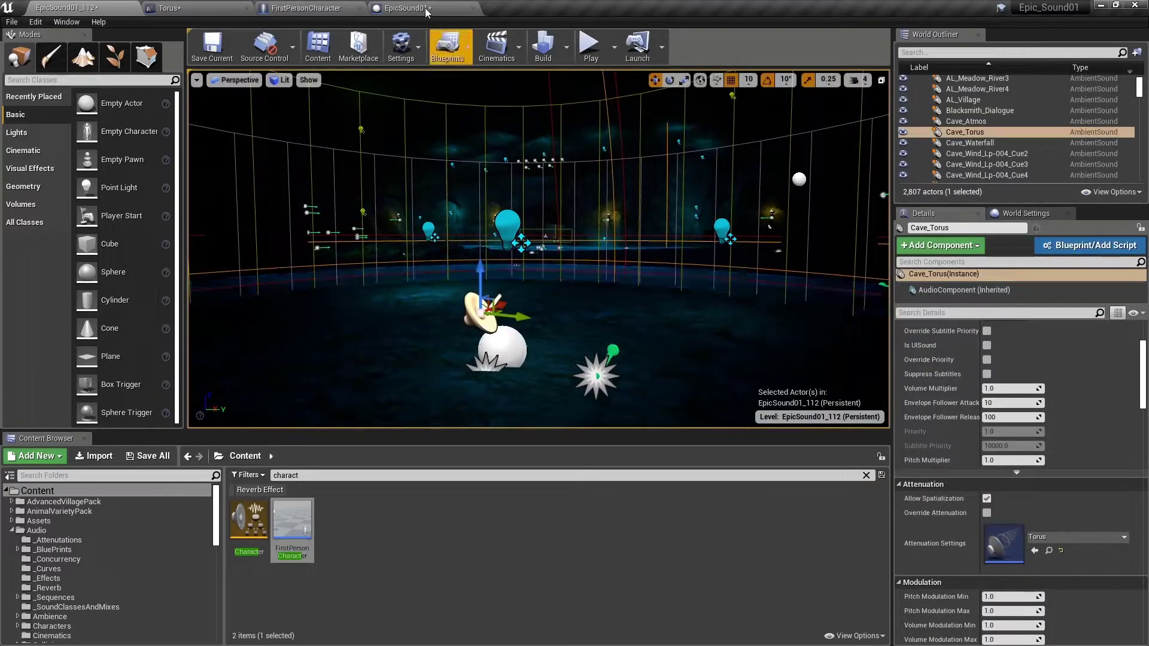
click(407, 8)
right_click(367, 198)
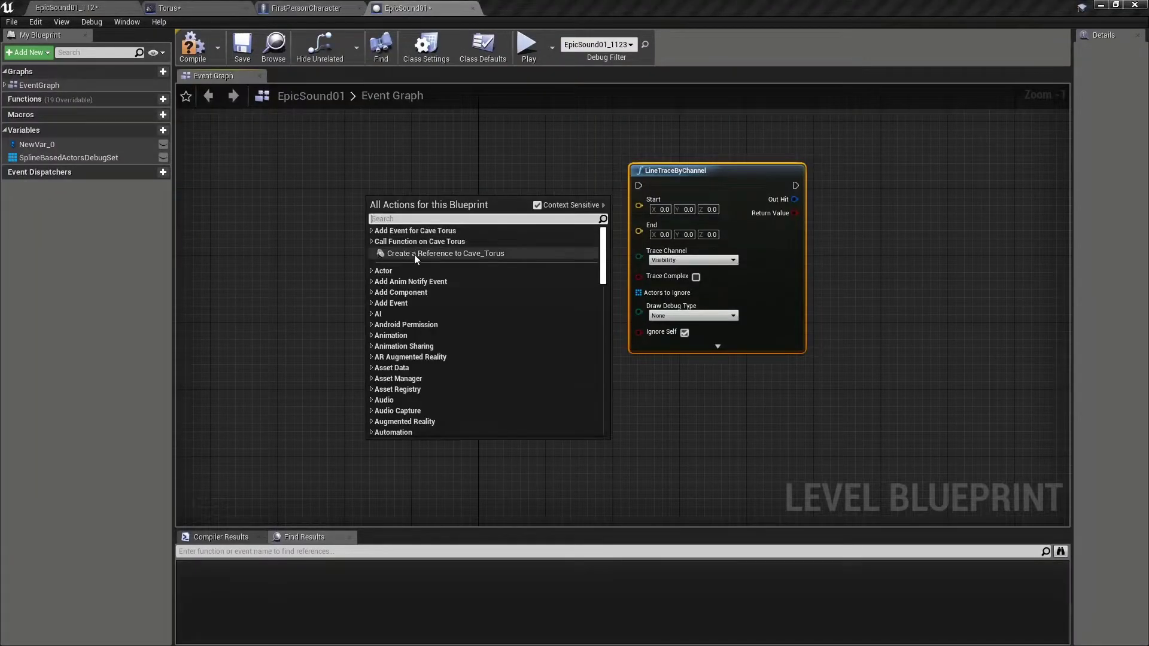
click(417, 254)
Add a GetActorLocation node fed by Cave_Torus, connect its result to the line trace's Start, and place it between the two nodes
drag(451, 212, 503, 198)
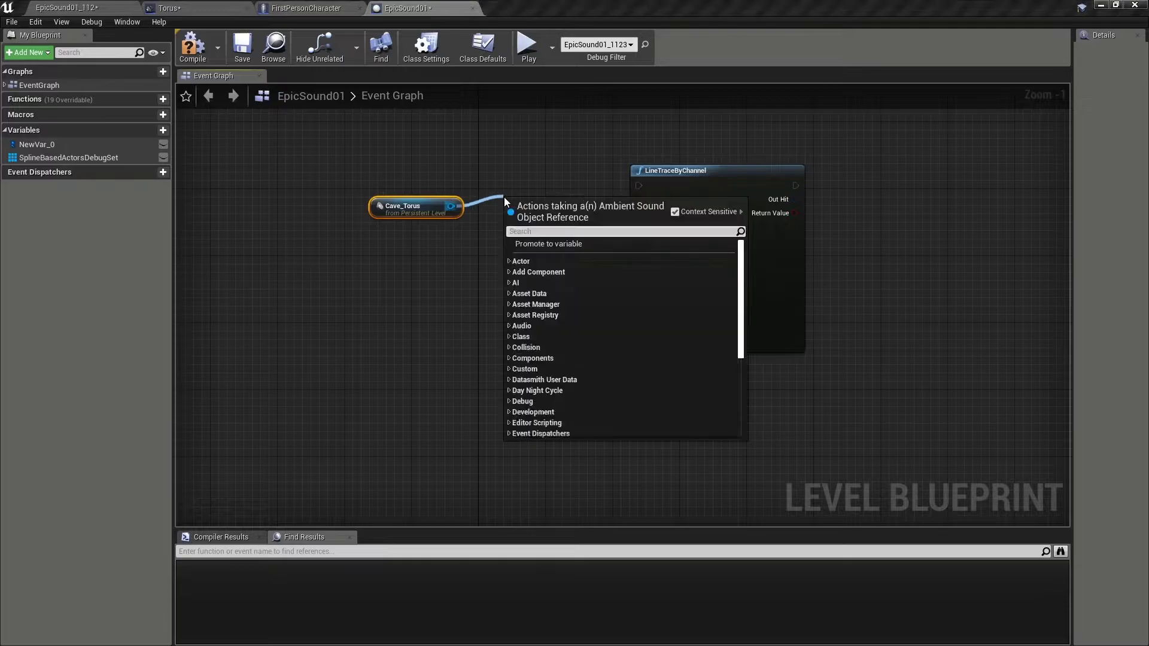
text(get acot)
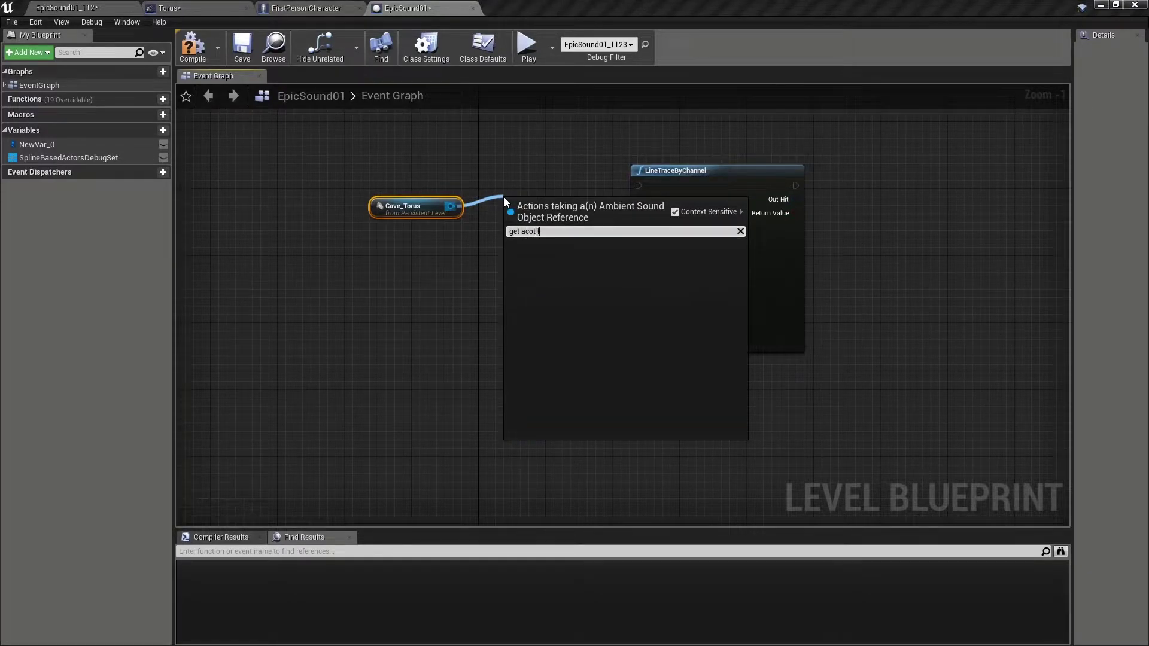
key(BackSpace)
key(BackSpace)
text(tor loca)
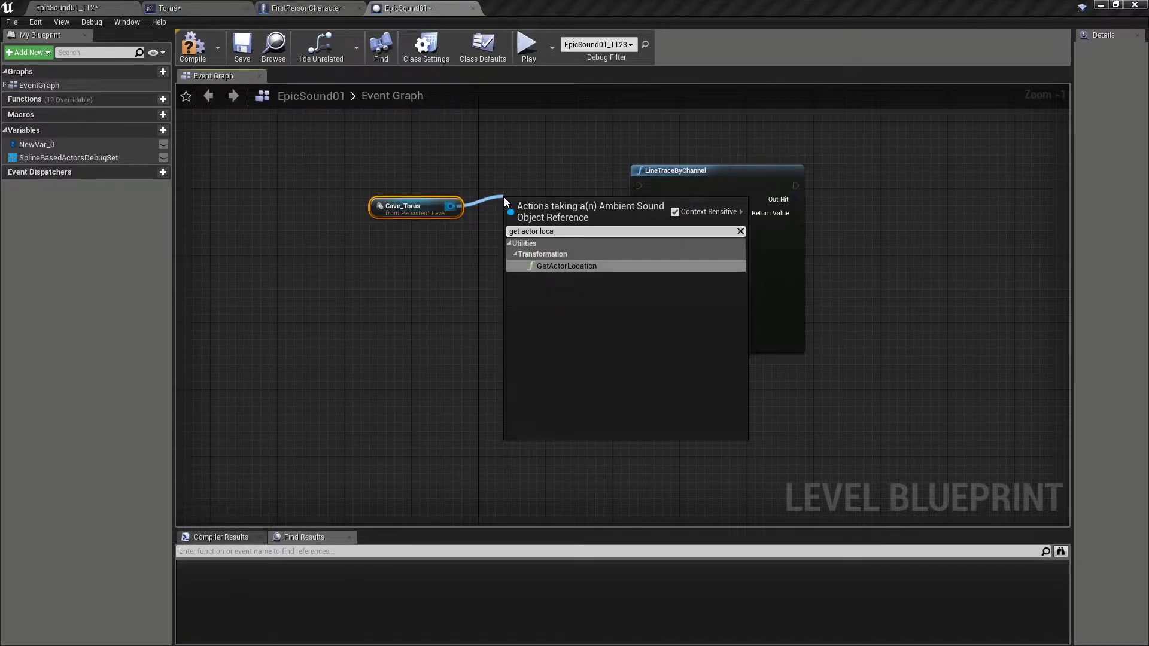
key(Return)
drag(598, 227, 575, 202)
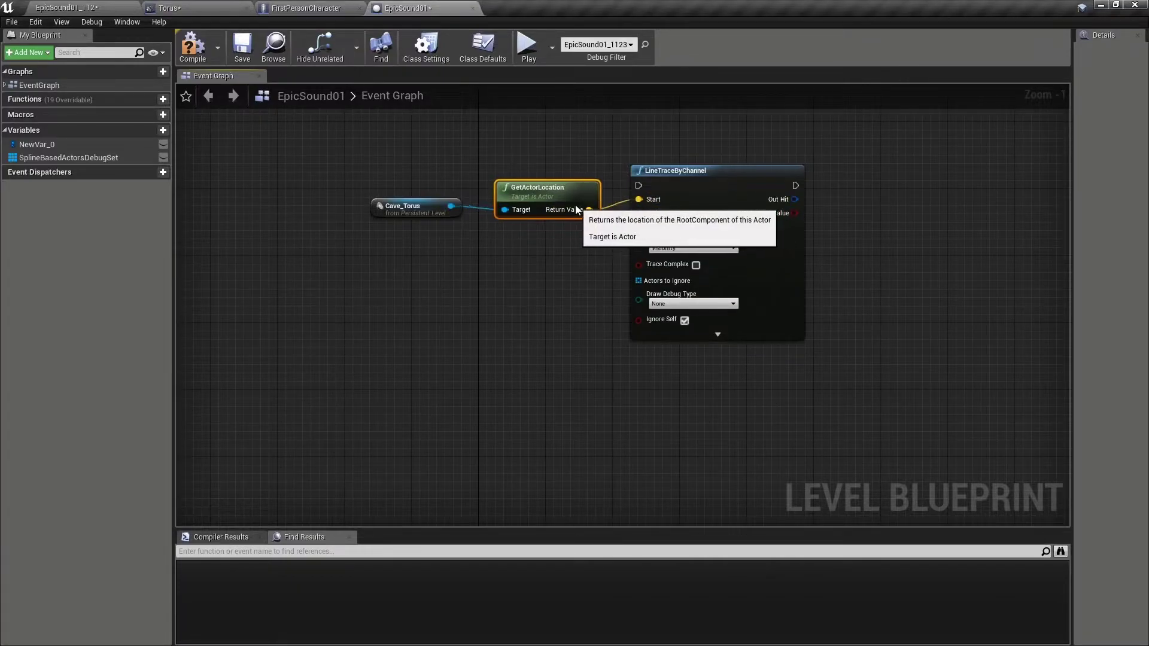
Add a Get Player Character node to the event graph below the Cave_Torus reference
right_click(375, 283)
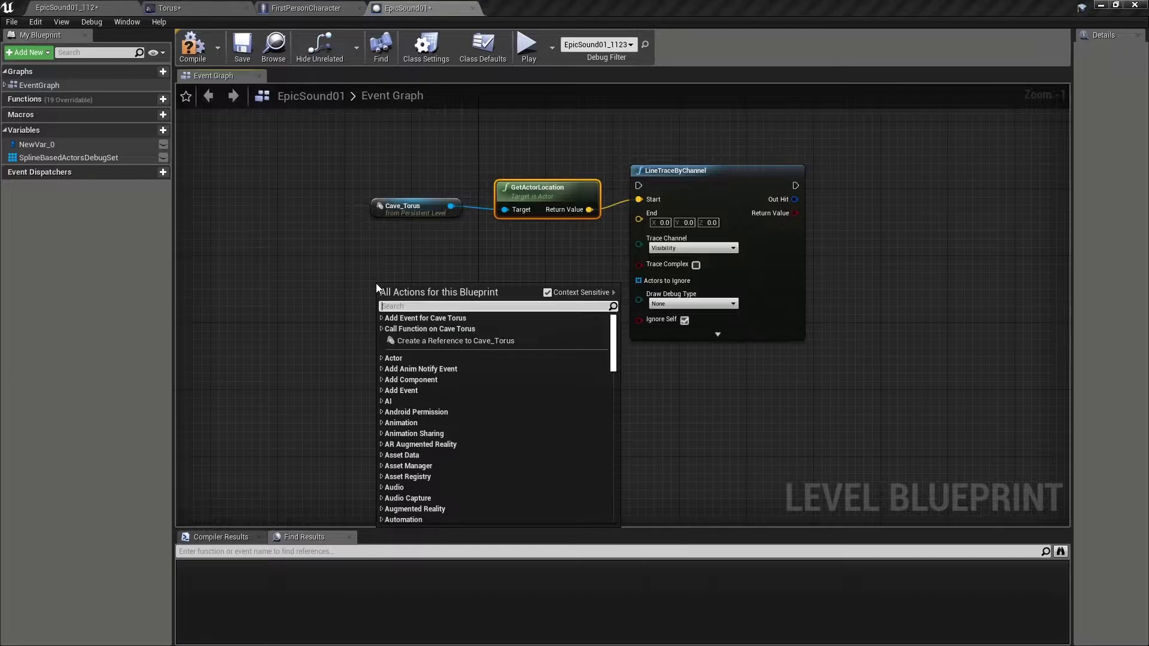
text(get player ch)
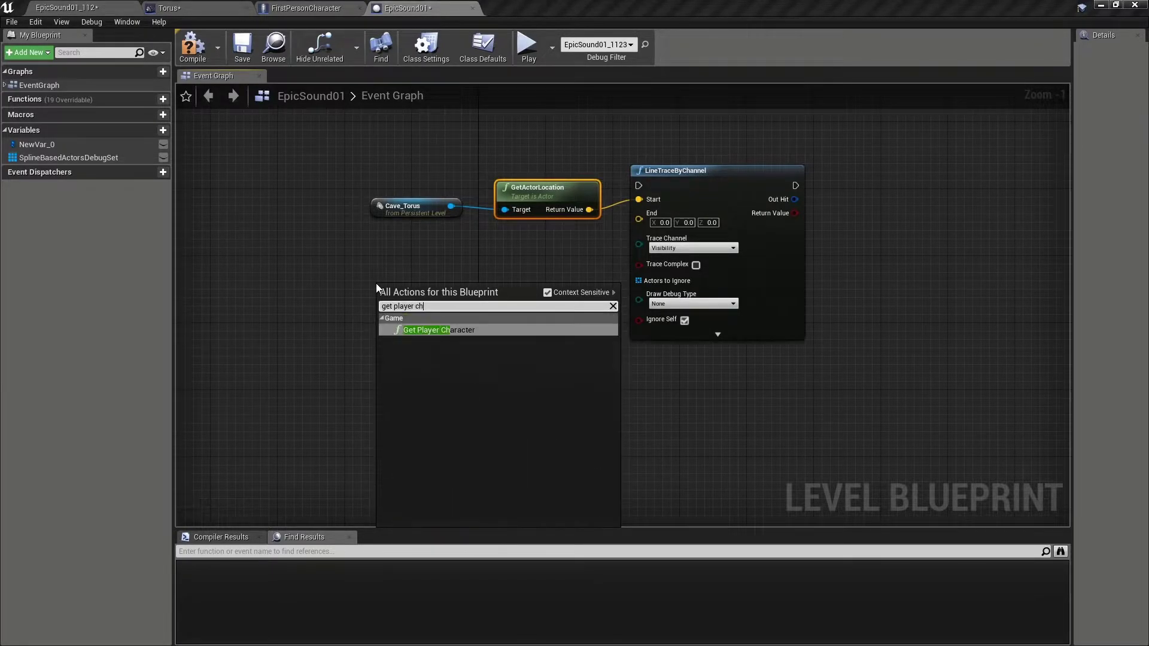
key(Return)
drag(375, 287, 342, 295)
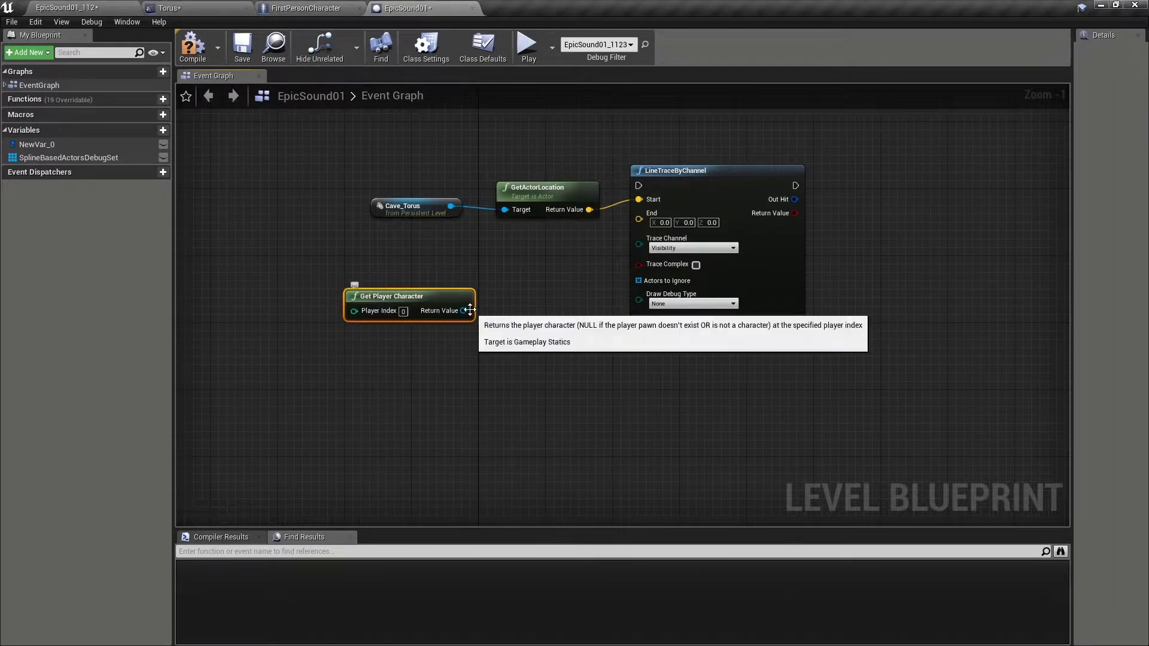
Add a GetActorLocation node fed by Get Player Character, connect its result to the line trace's End, and place it between the two nodes
drag(463, 310, 476, 289)
text(get actor l)
key(Return)
drag(564, 310, 639, 217)
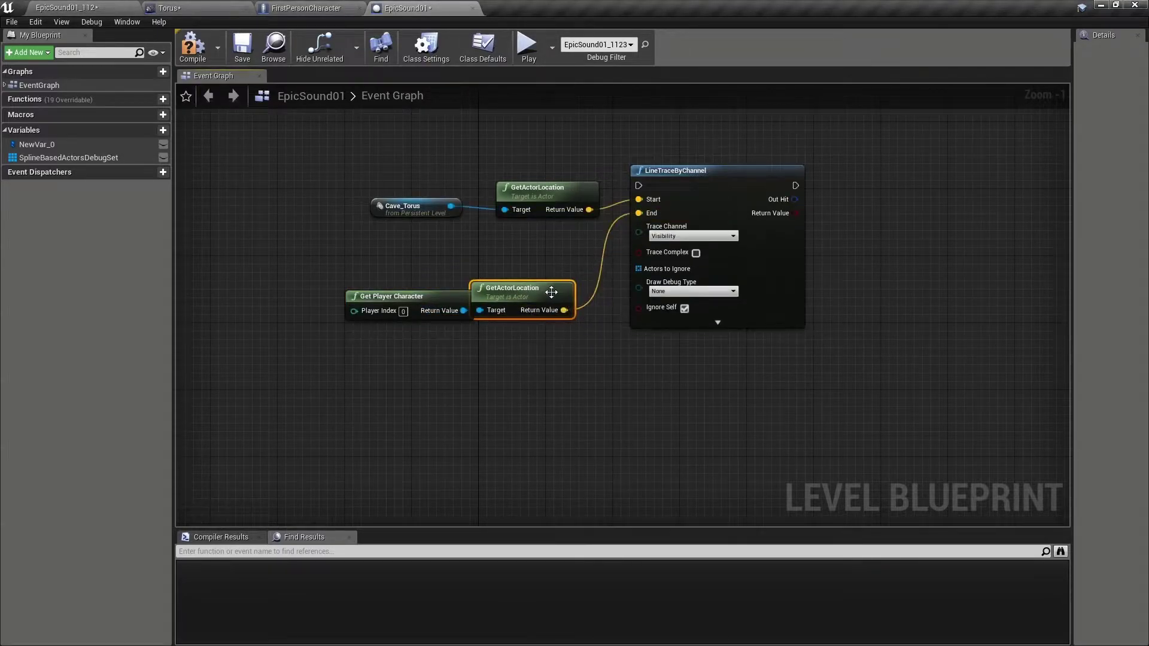
drag(555, 299, 572, 290)
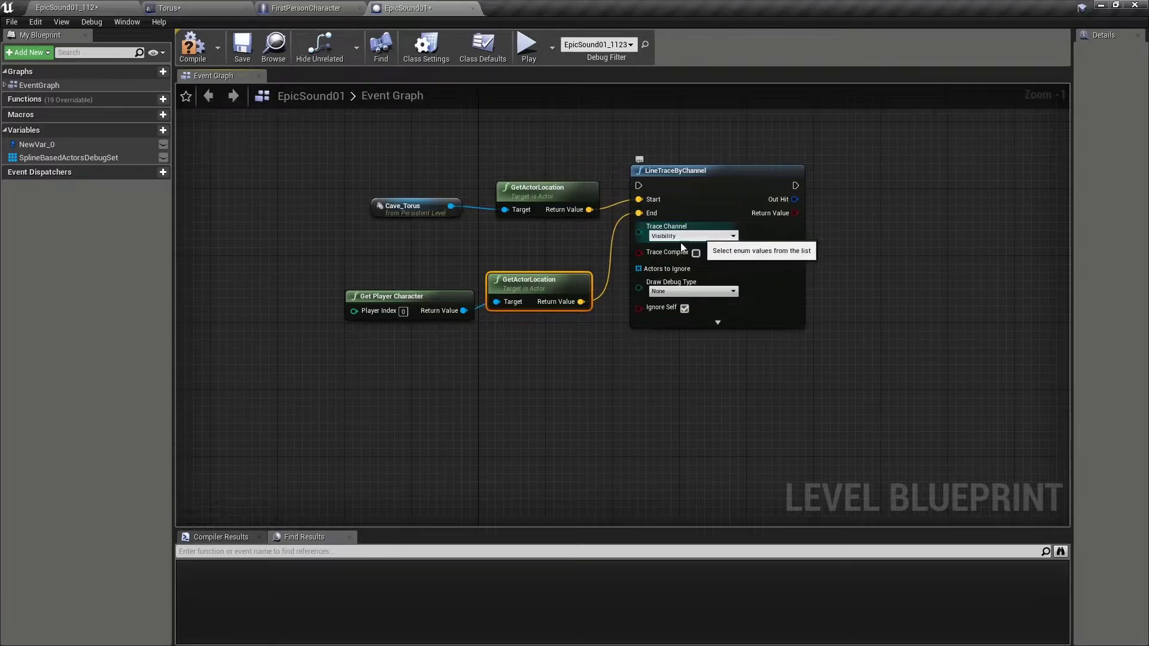
Add an Event Tick node that drives the line trace, and set the trace's Draw Debug Type to Persistent
right_drag(521, 118, 537, 163)
right_click(534, 159)
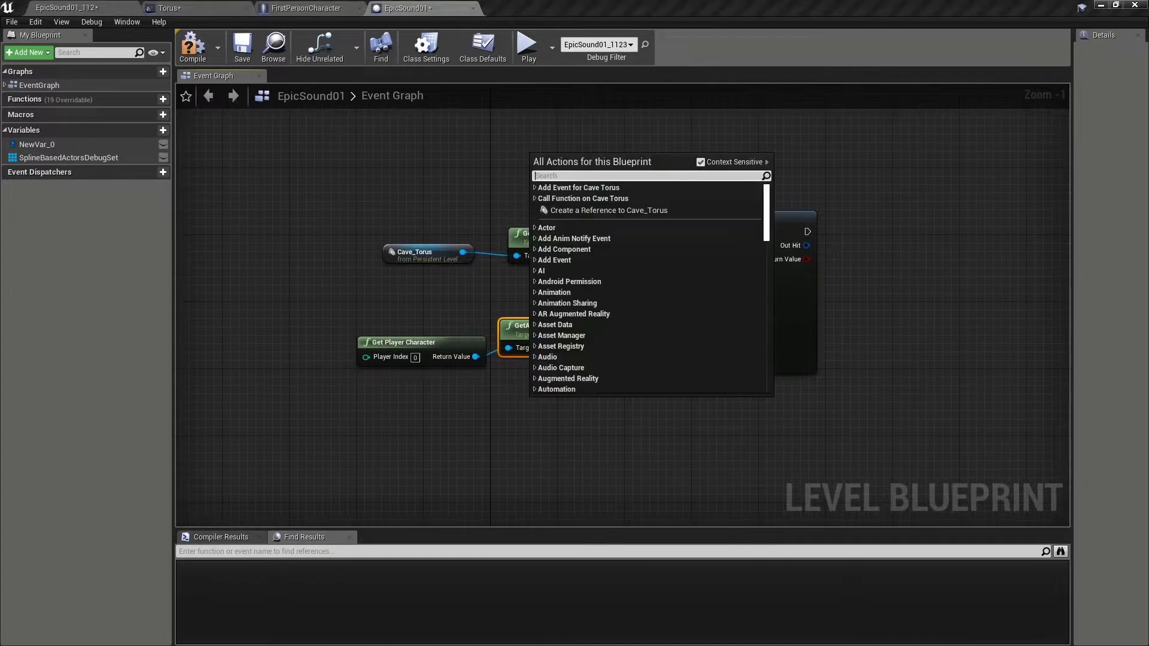
text(tick)
key(Return)
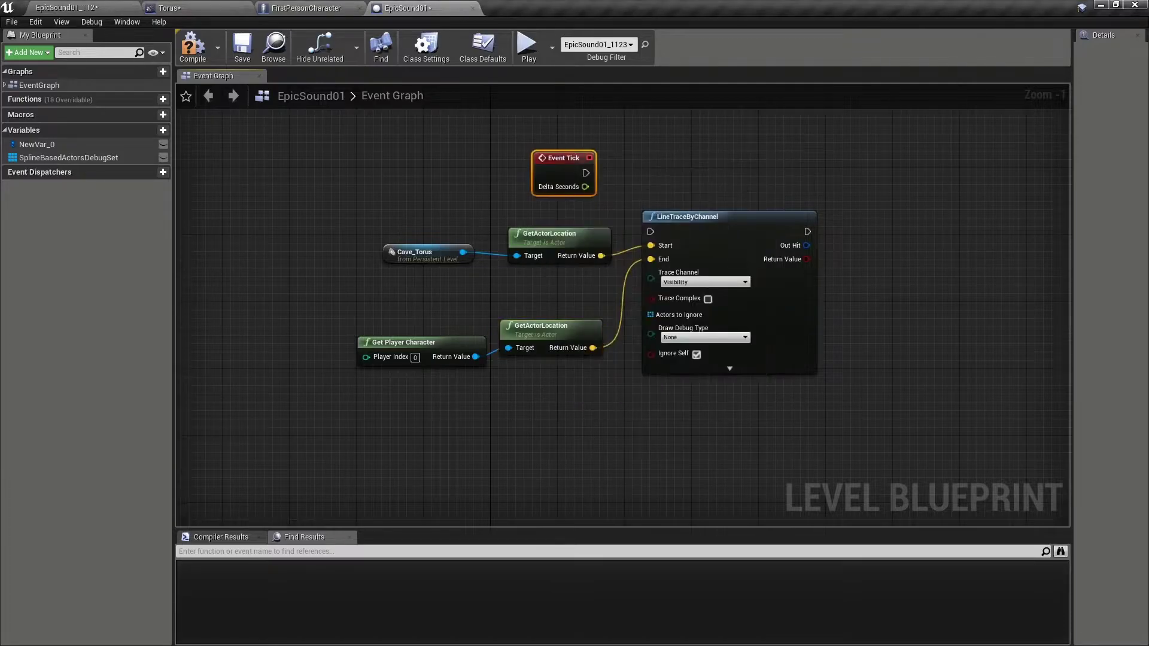
click(696, 337)
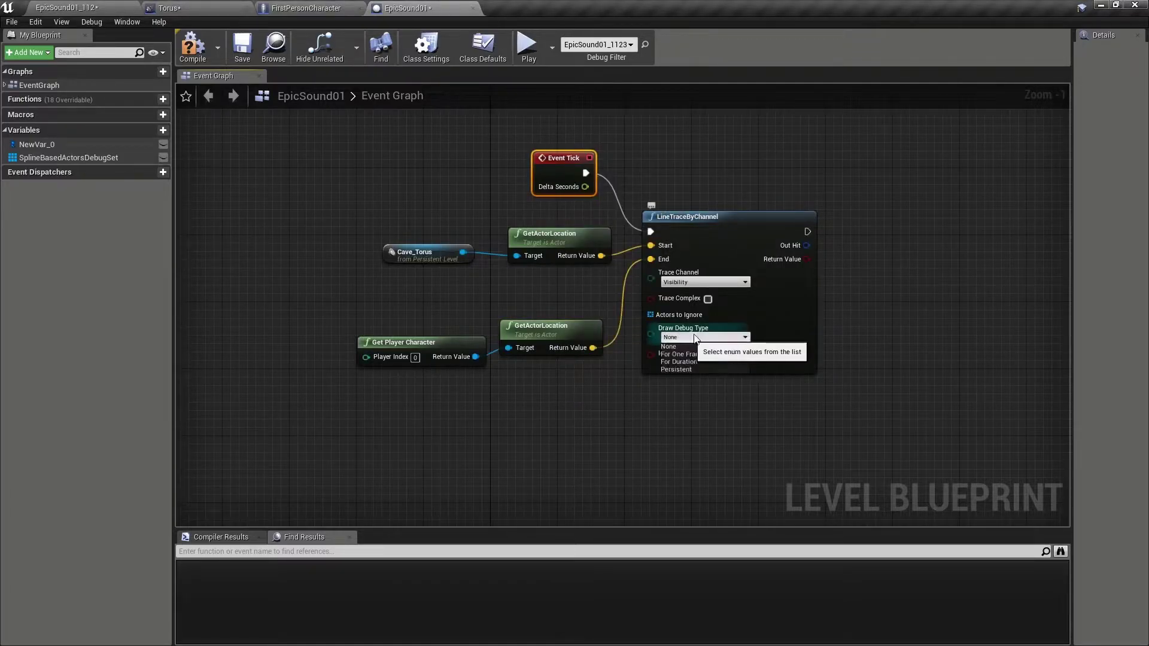
click(691, 370)
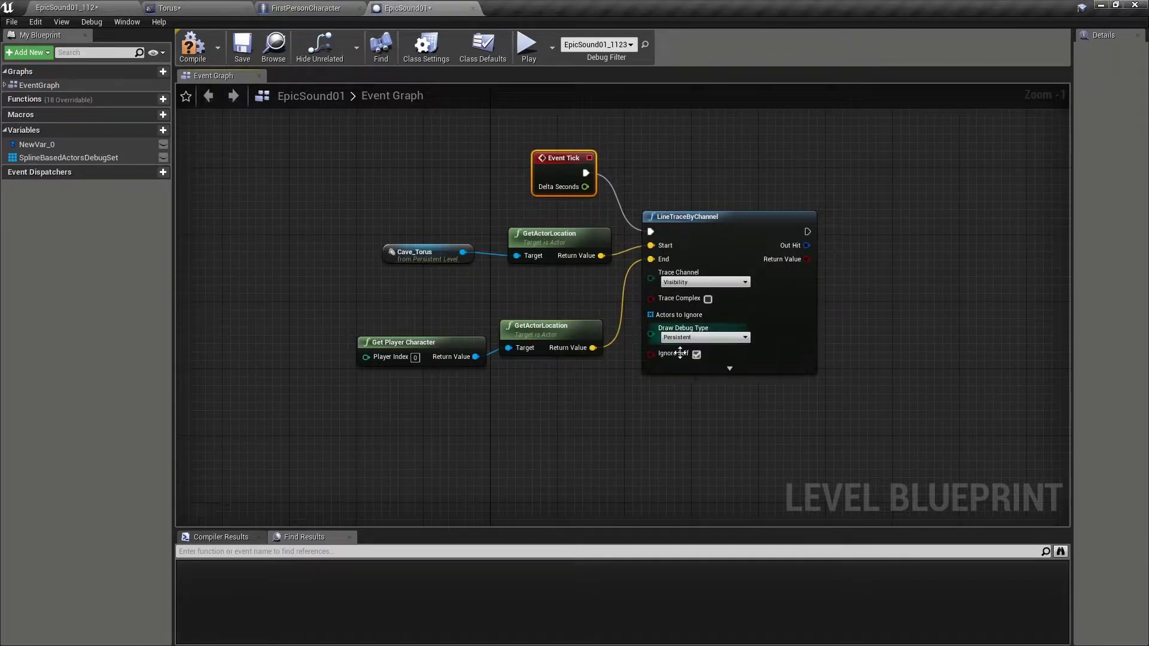
Add a Break Hit Result node fed by the line trace's Out Hit
right_drag(734, 181, 684, 205)
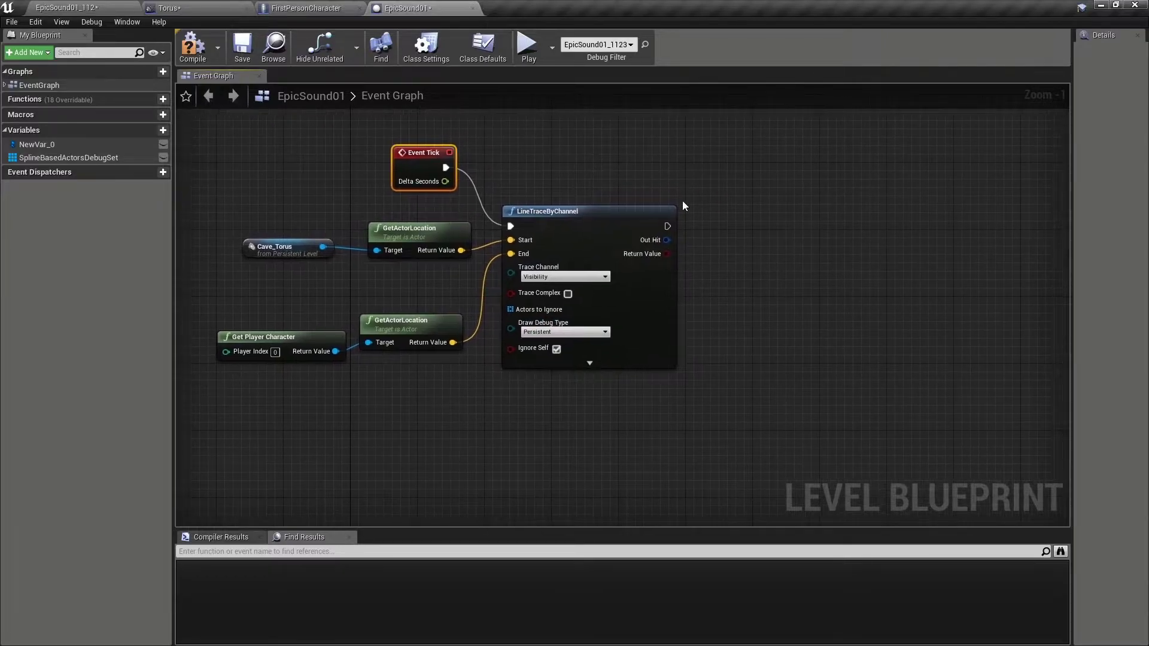
drag(666, 240, 705, 250)
text(break)
key(Return)
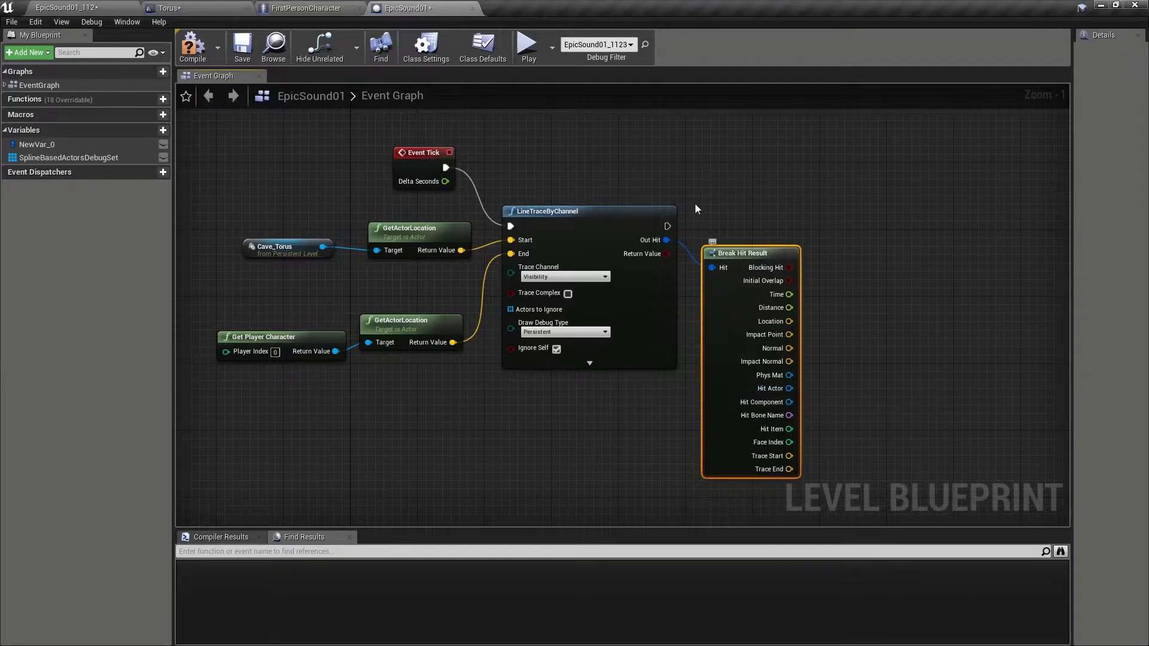
Add a Print String node that outputs the name of the actor hit by the line trace
right_click(815, 169)
text(print)
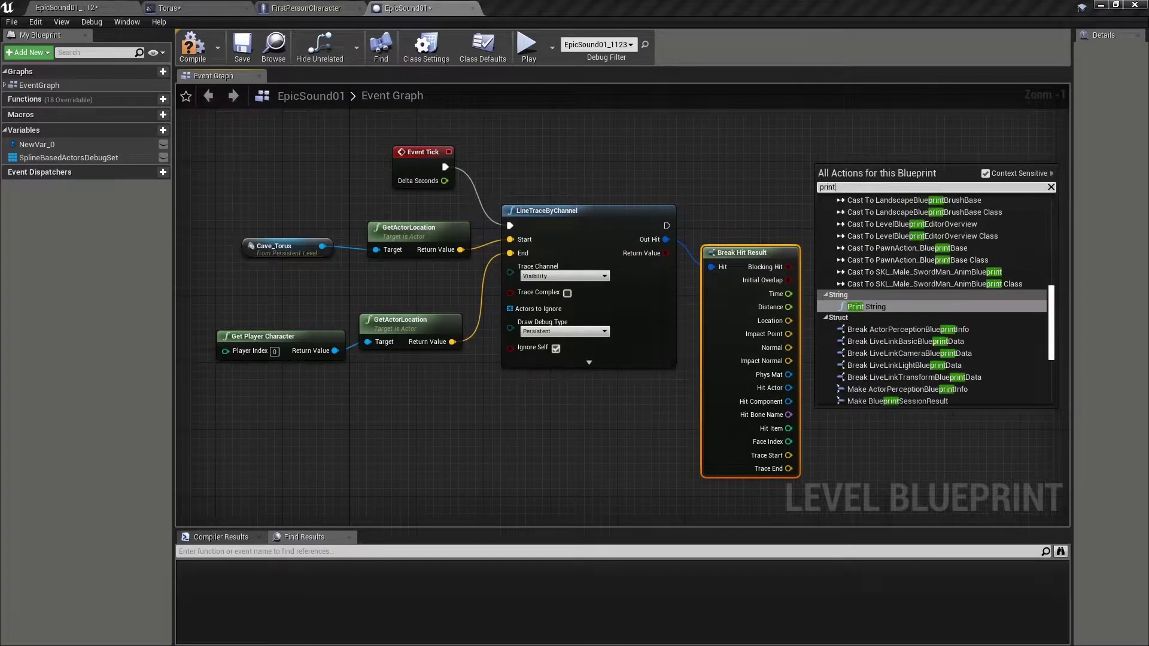
key(Return)
drag(867, 340, 820, 198)
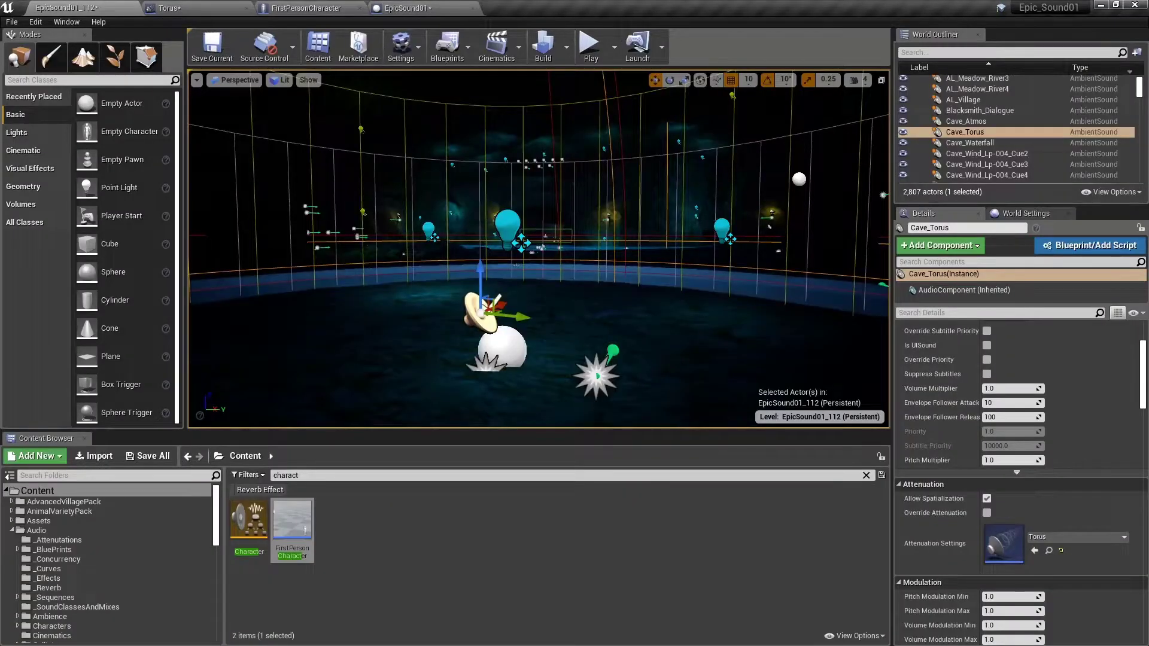
Play the level and move around near the torus to examine the trace lines drawn to the player
key(f)
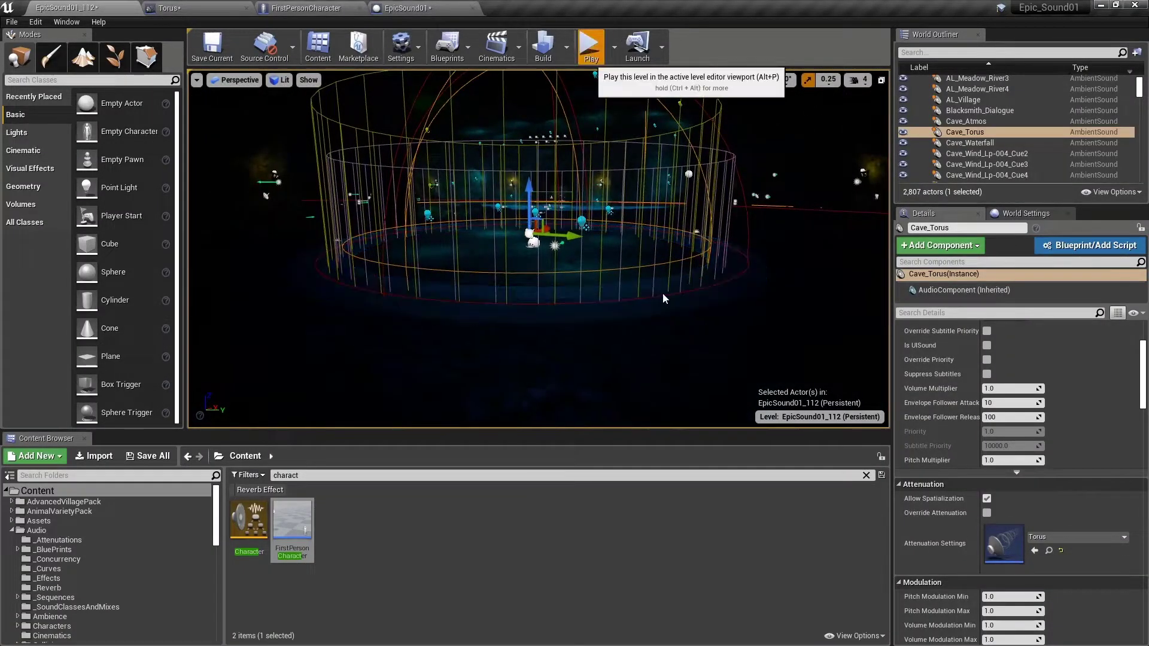
click(591, 55)
click(539, 249)
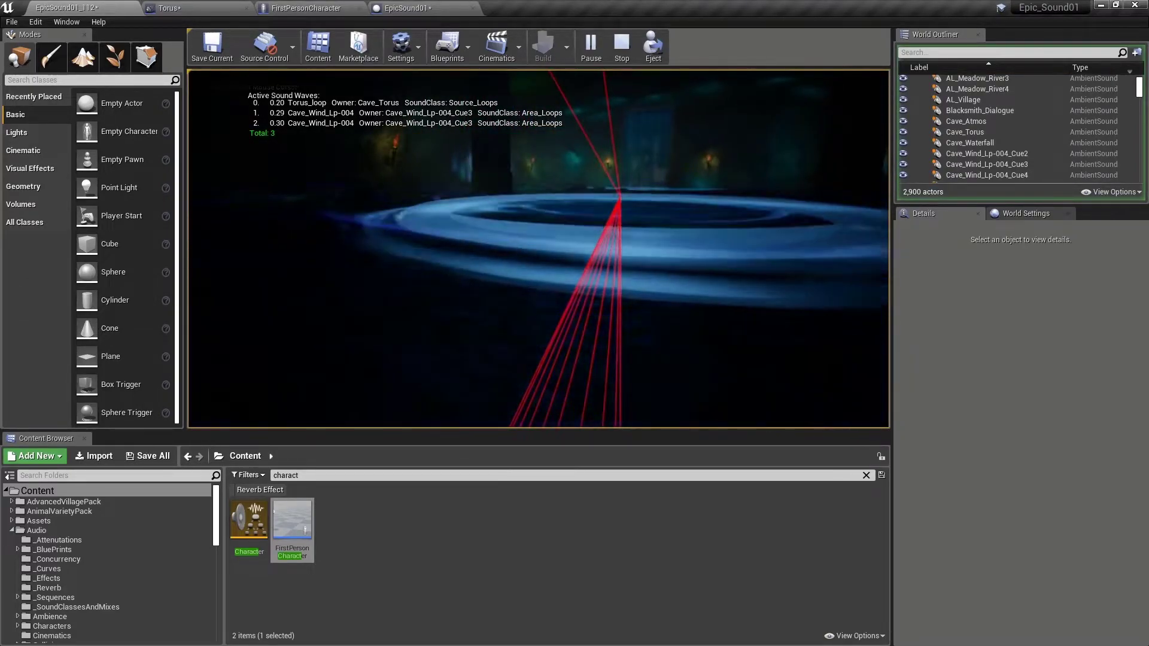
key(w)
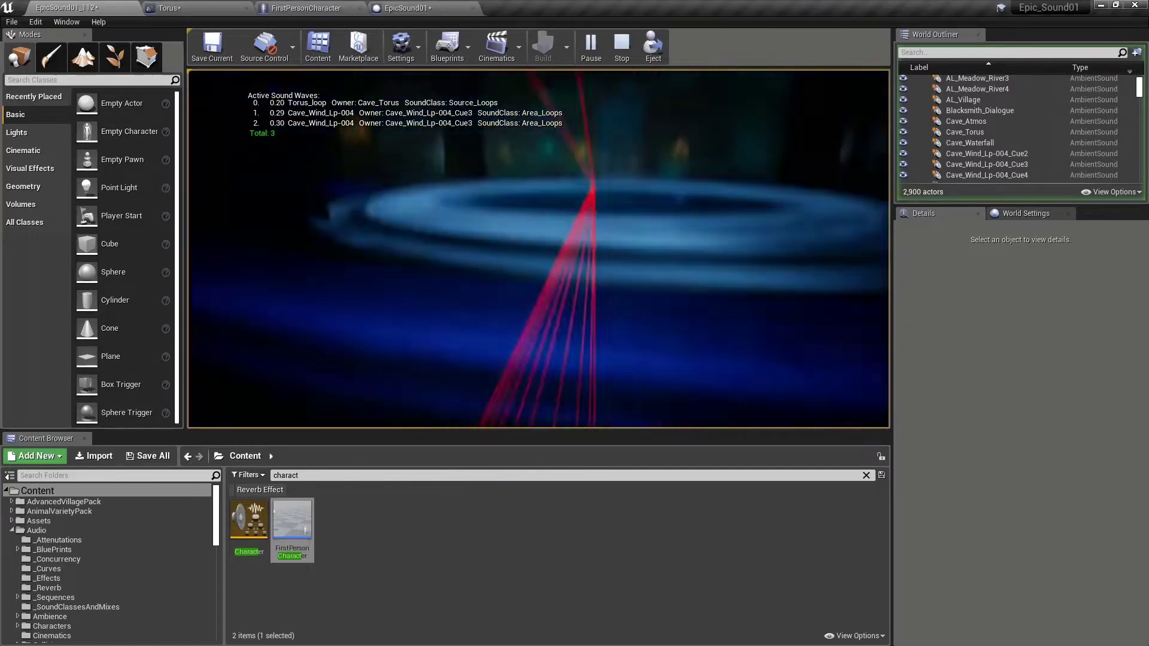
key(s)
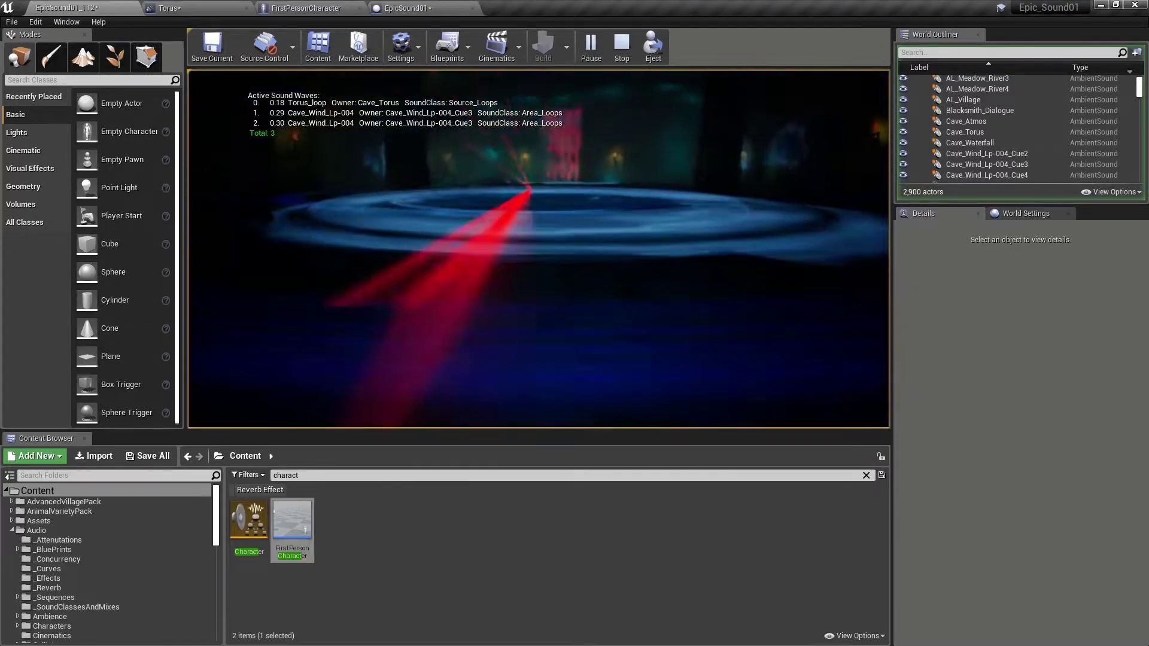
key(s)
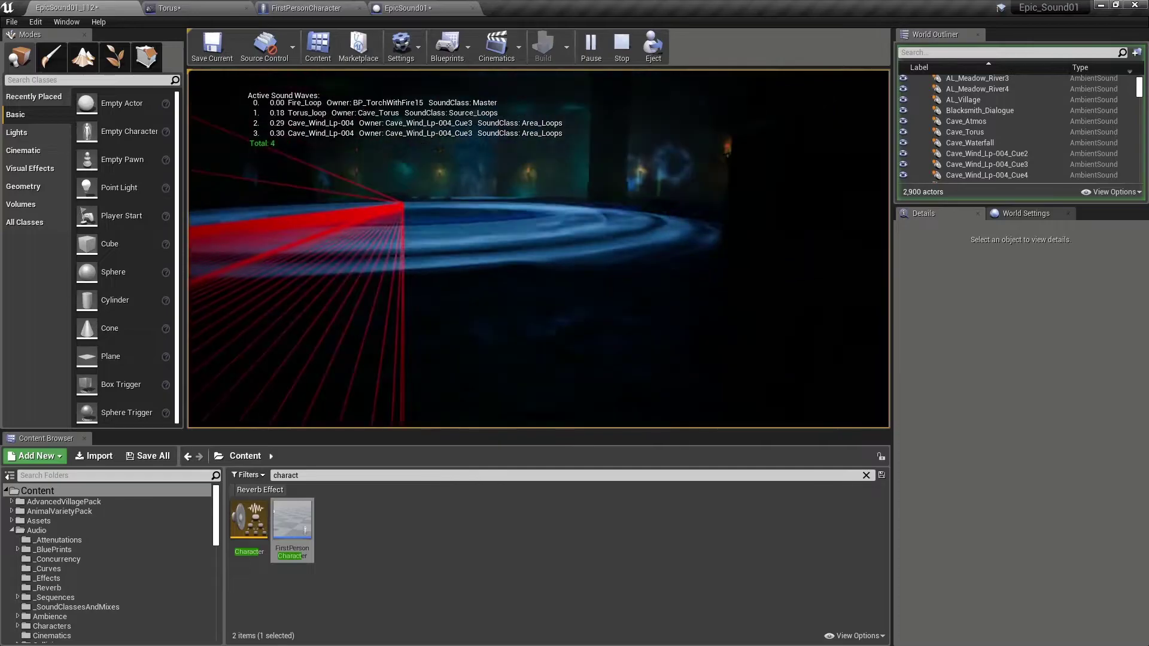
Move in and out from behind the well to compare the trace lines and the torus loop's volume, and stop the play session
key(d)
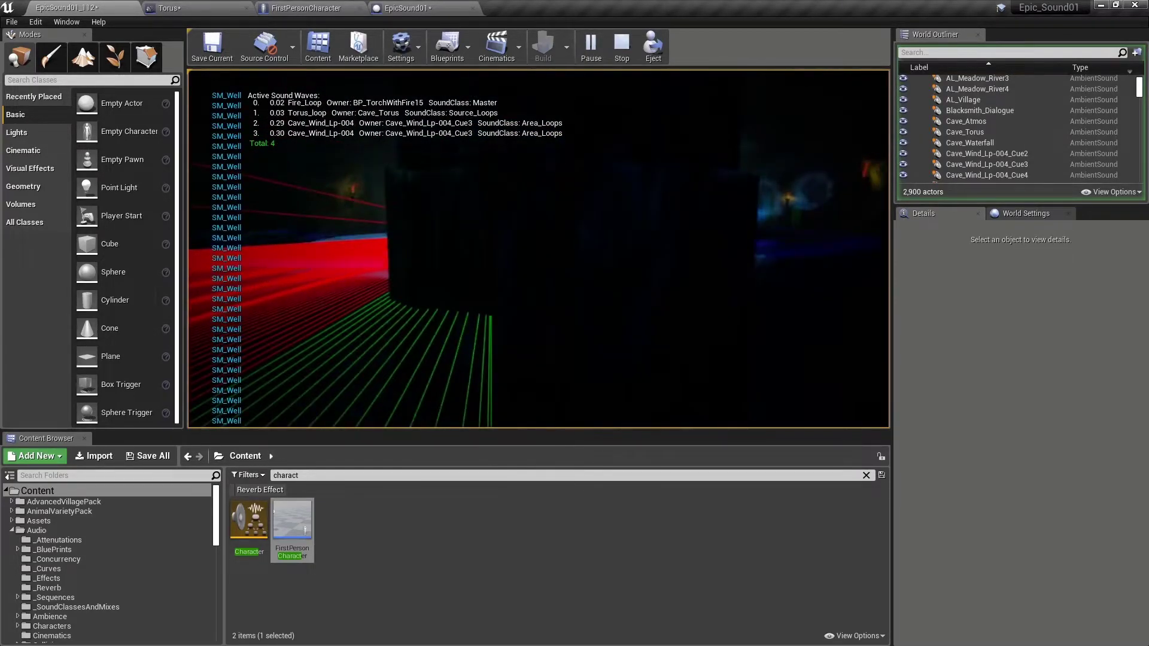
key(d)
key(a)
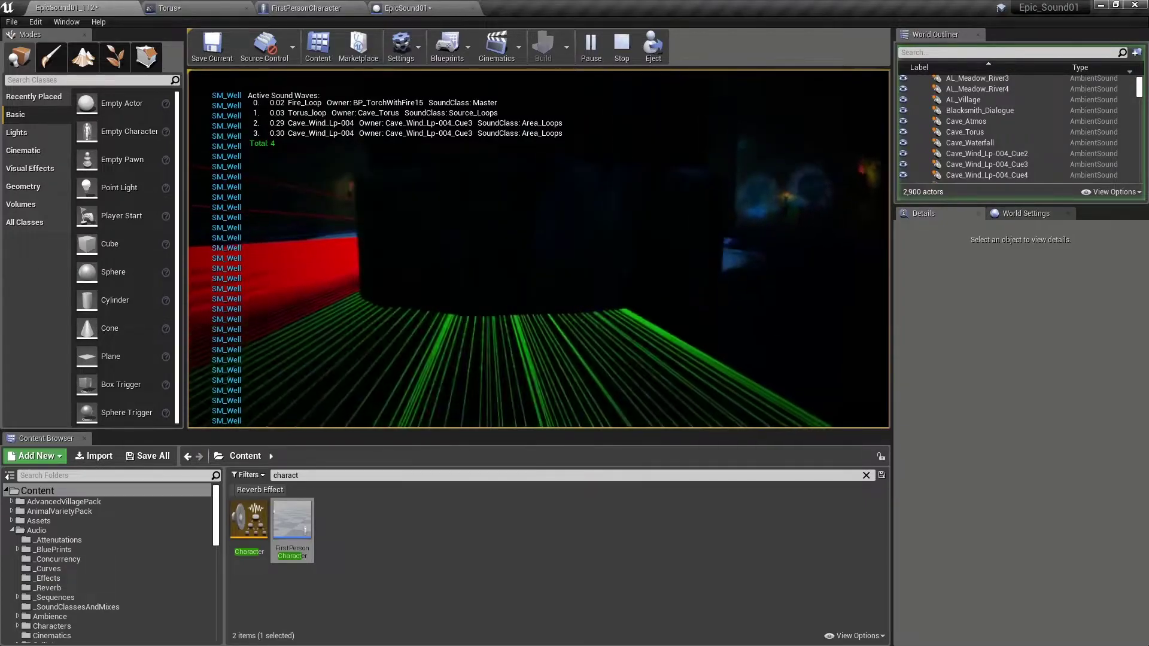
key(d)
key(a)
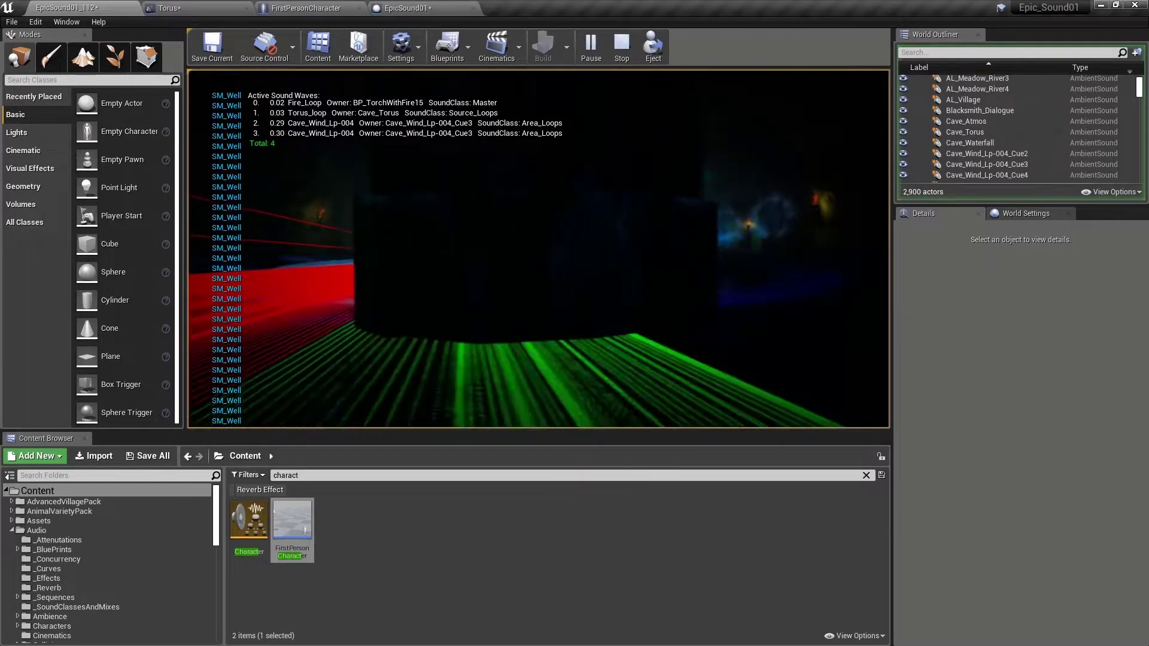
key(d)
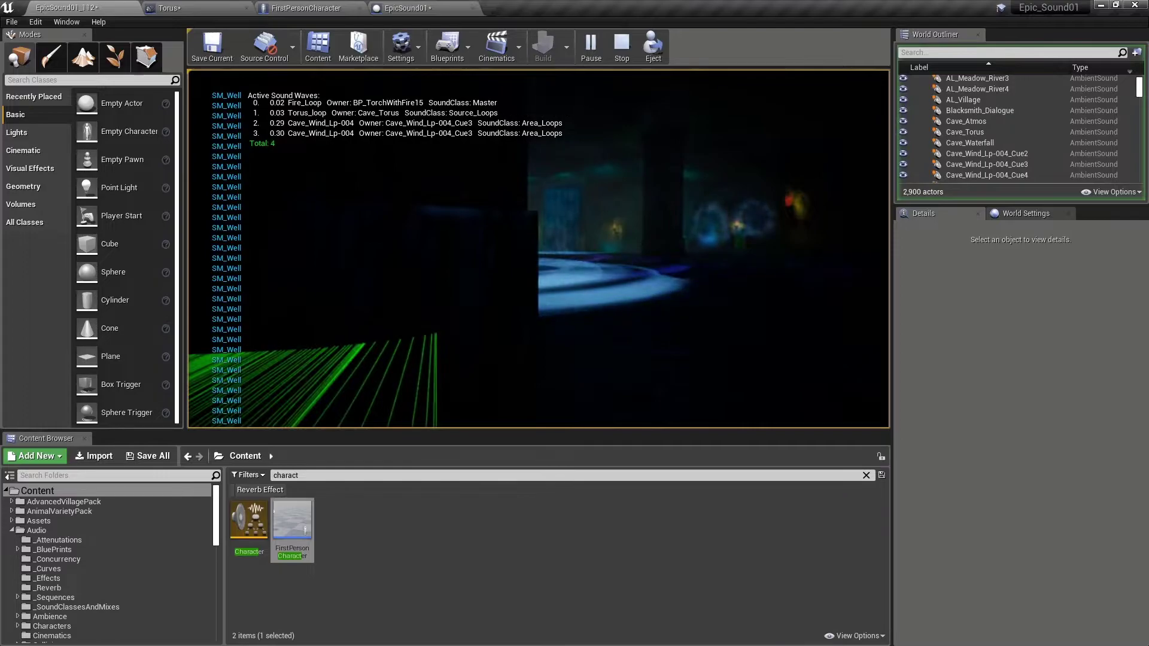
key(d)
key(d)
key(a)
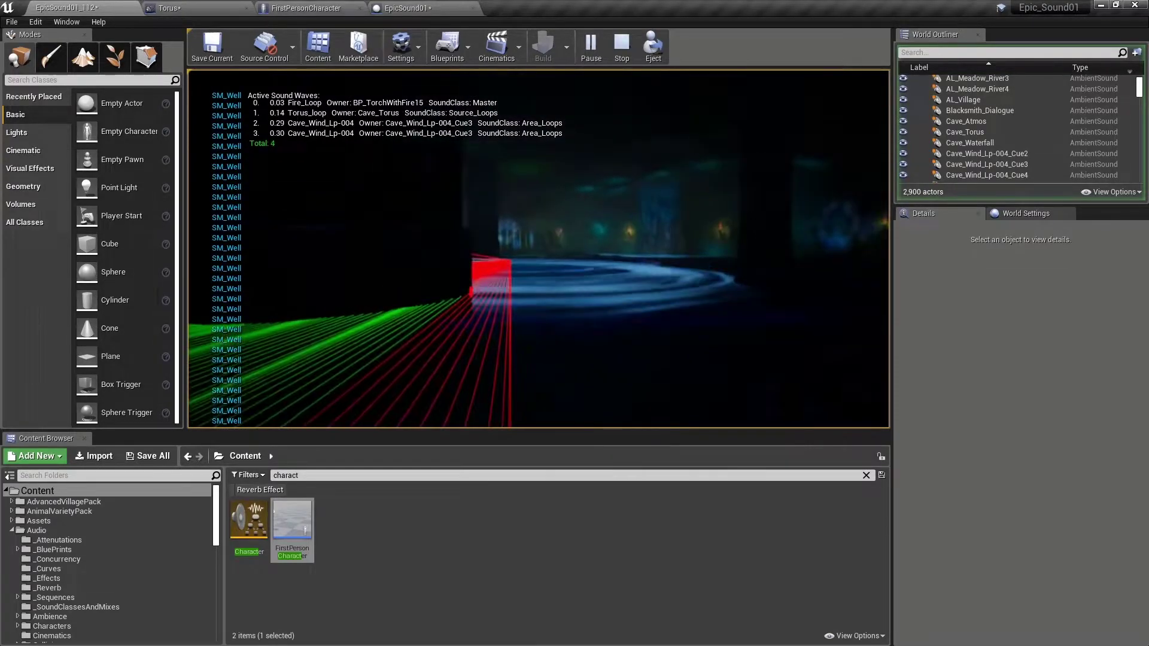
key(d)
key(a)
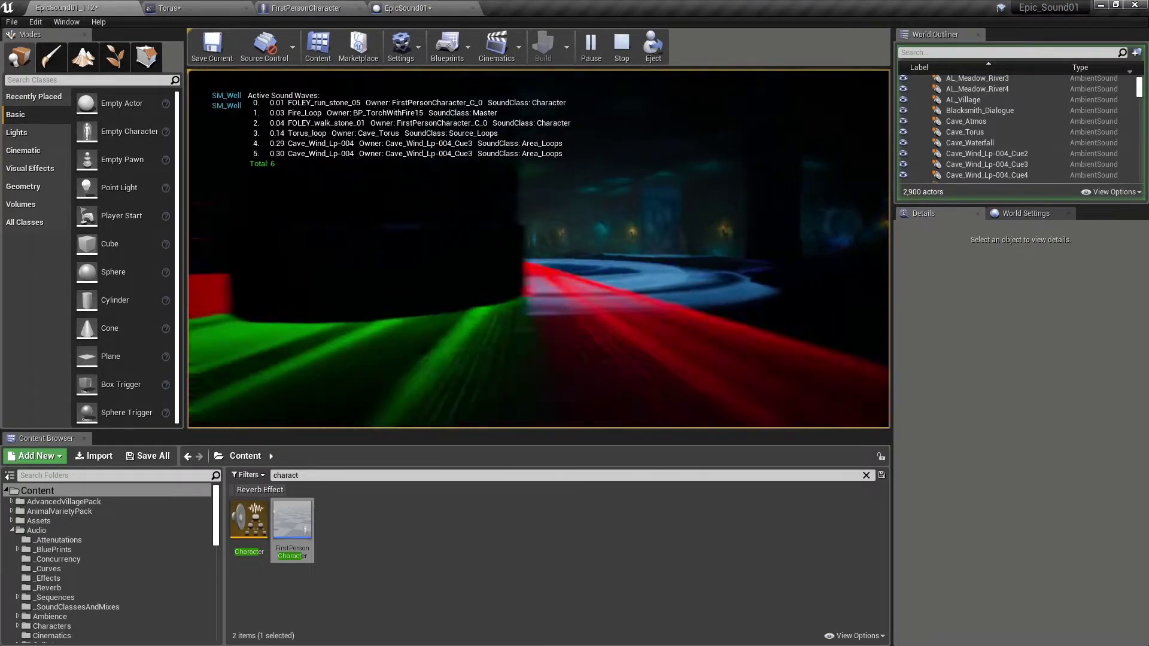
key(w)
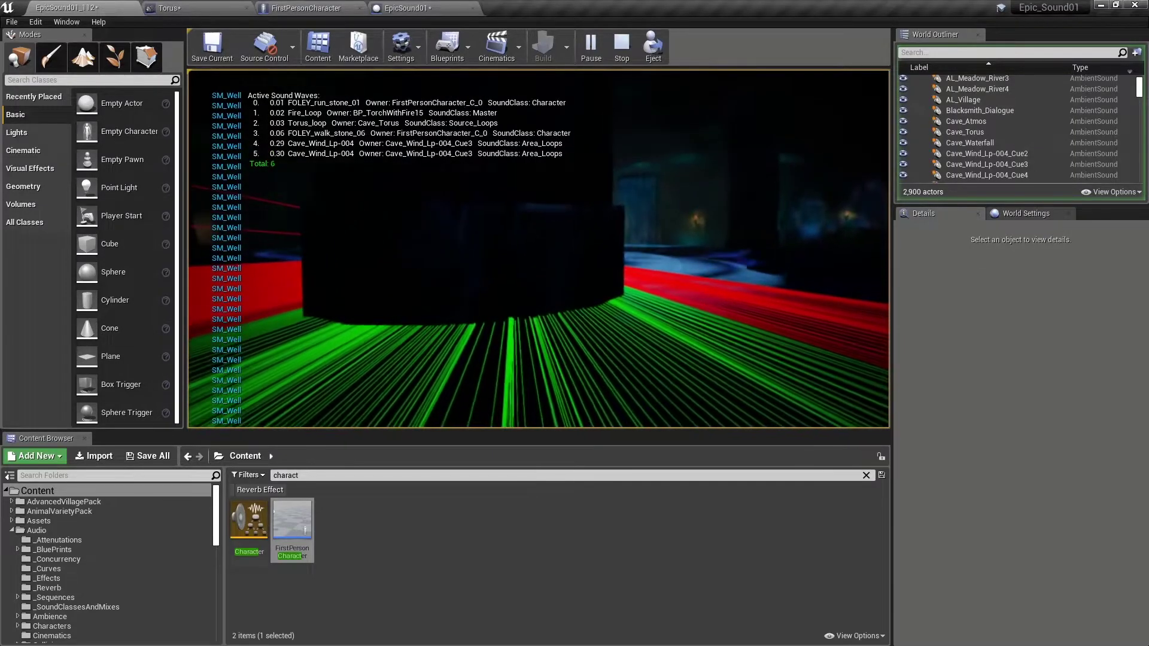
key(d)
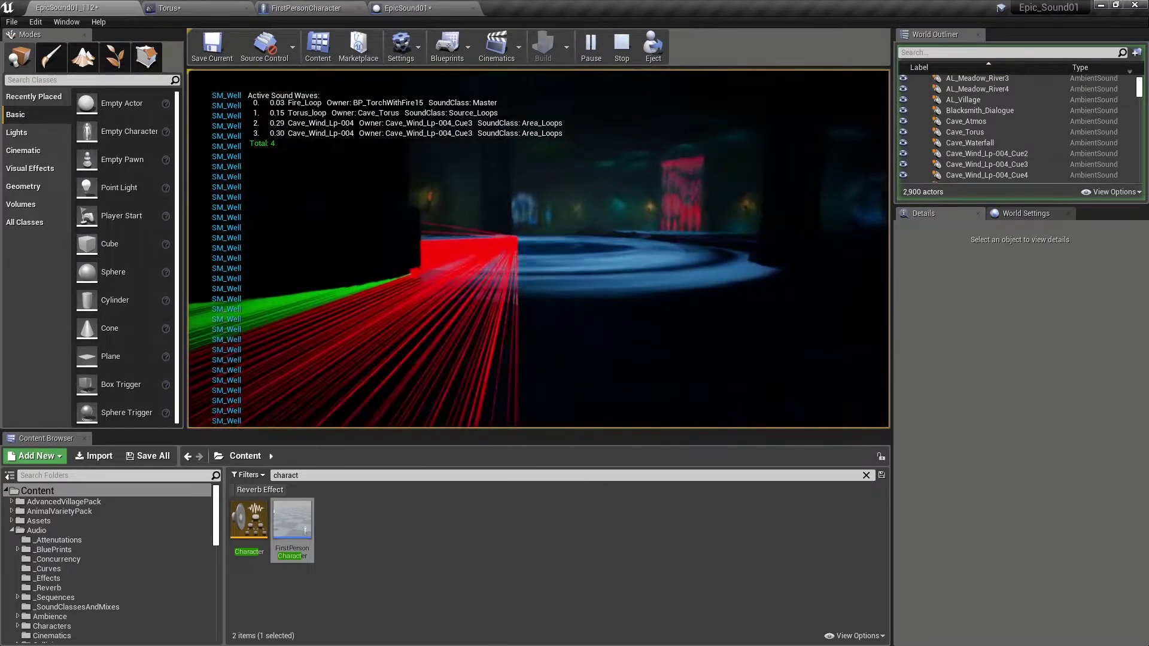
key(Escape)
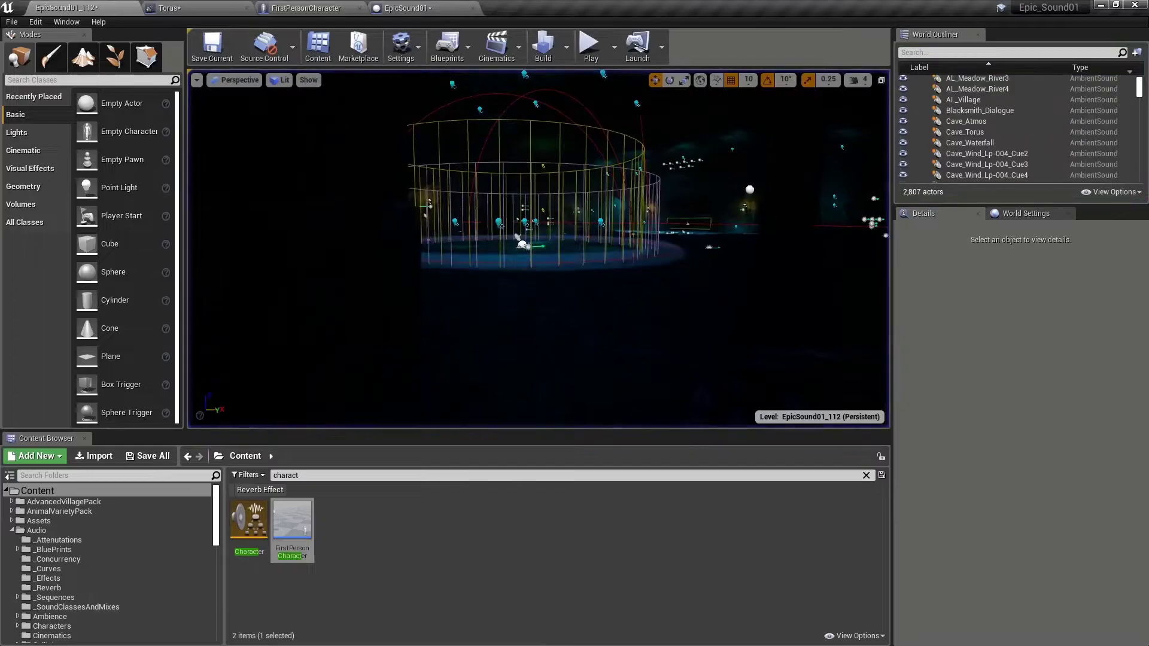
Select the well standing in front of the torus, check its collision settings, and open its SM_Well mesh for editing
right_drag(549, 239, 614, 225)
key(s)
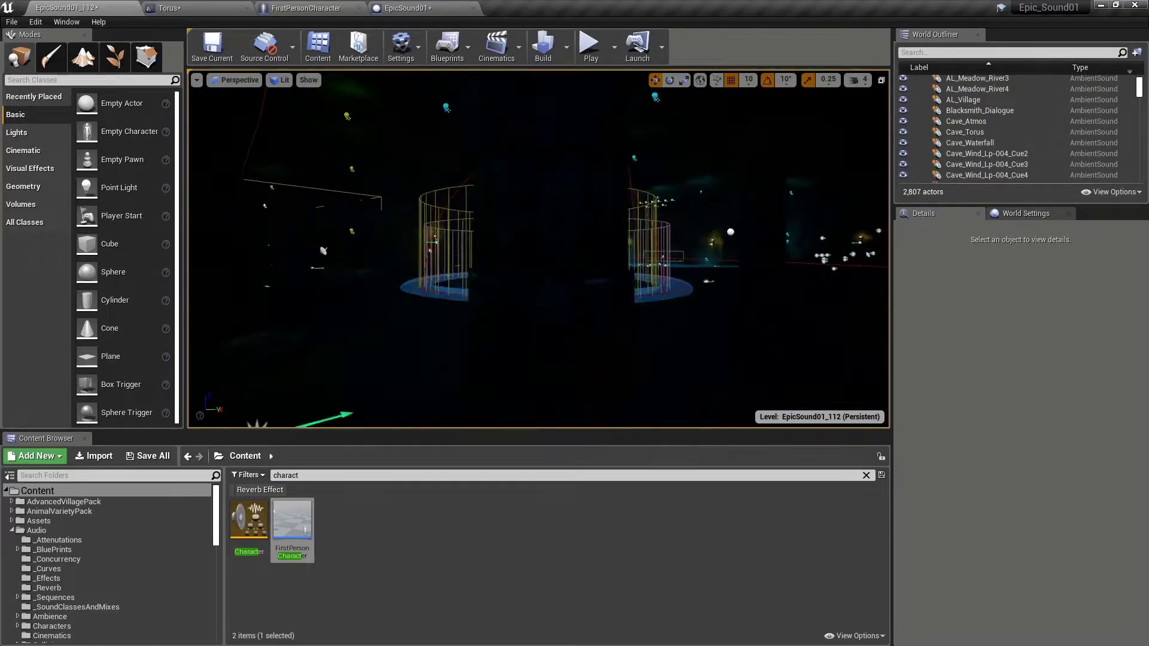
click(549, 240)
scroll(1124, 446, down, 6)
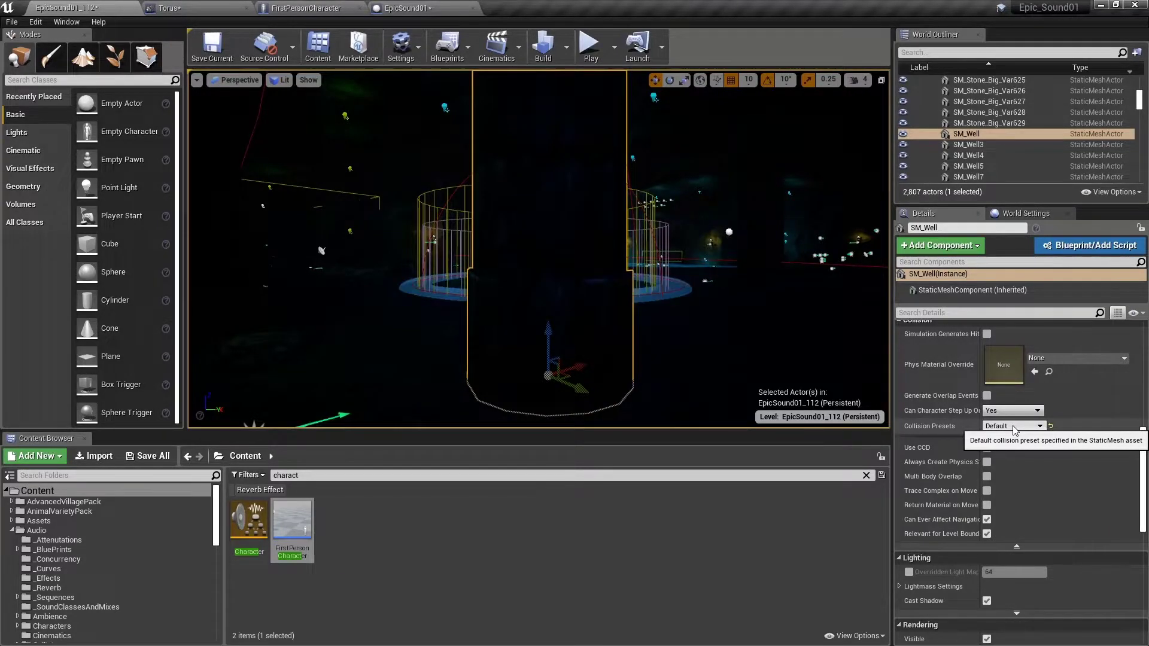
right_click(971, 135)
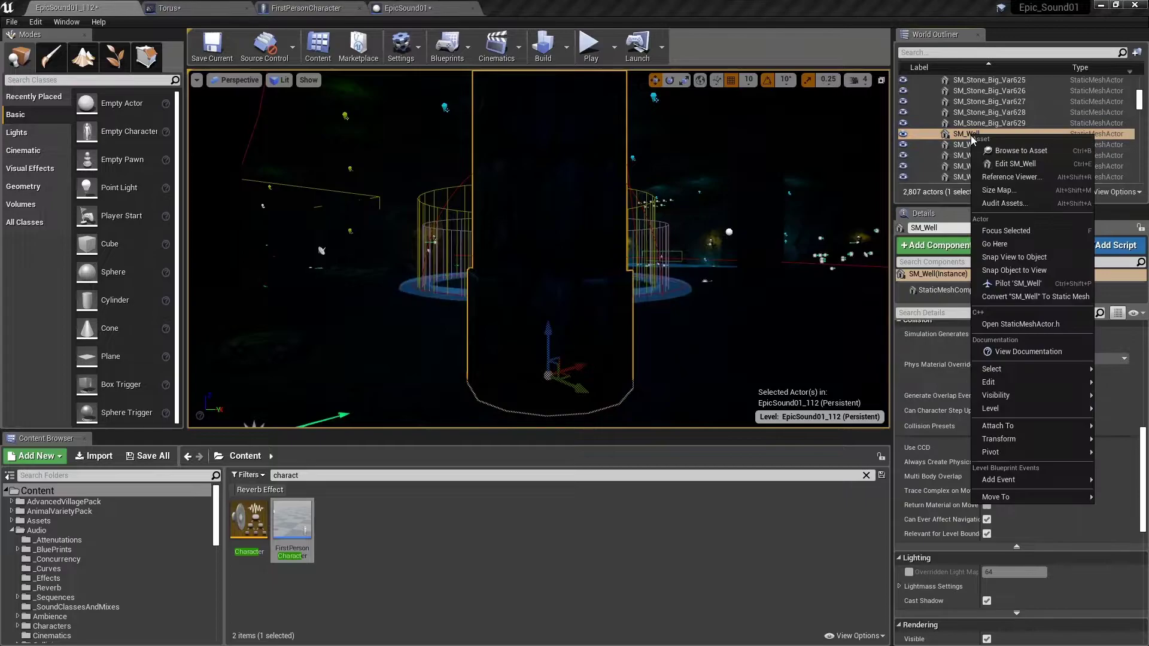
click(1012, 163)
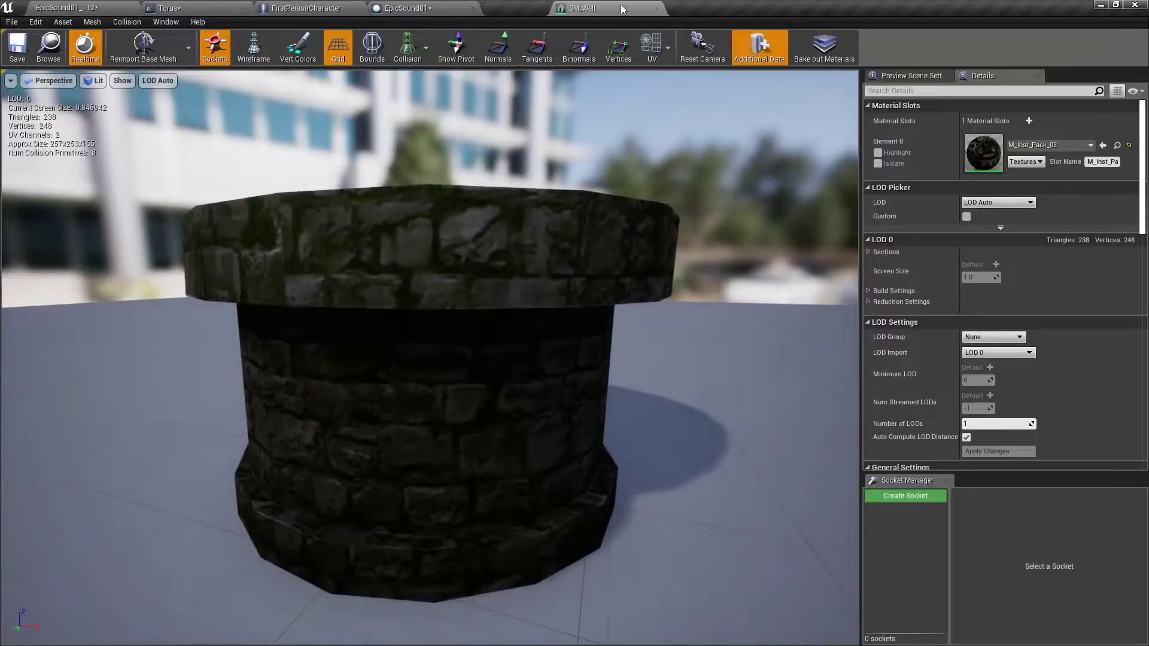
Examine the well mesh's collision preset and its response to the Visibility trace channel
scroll(1109, 299, down, 5)
scroll(1109, 299, down, 4)
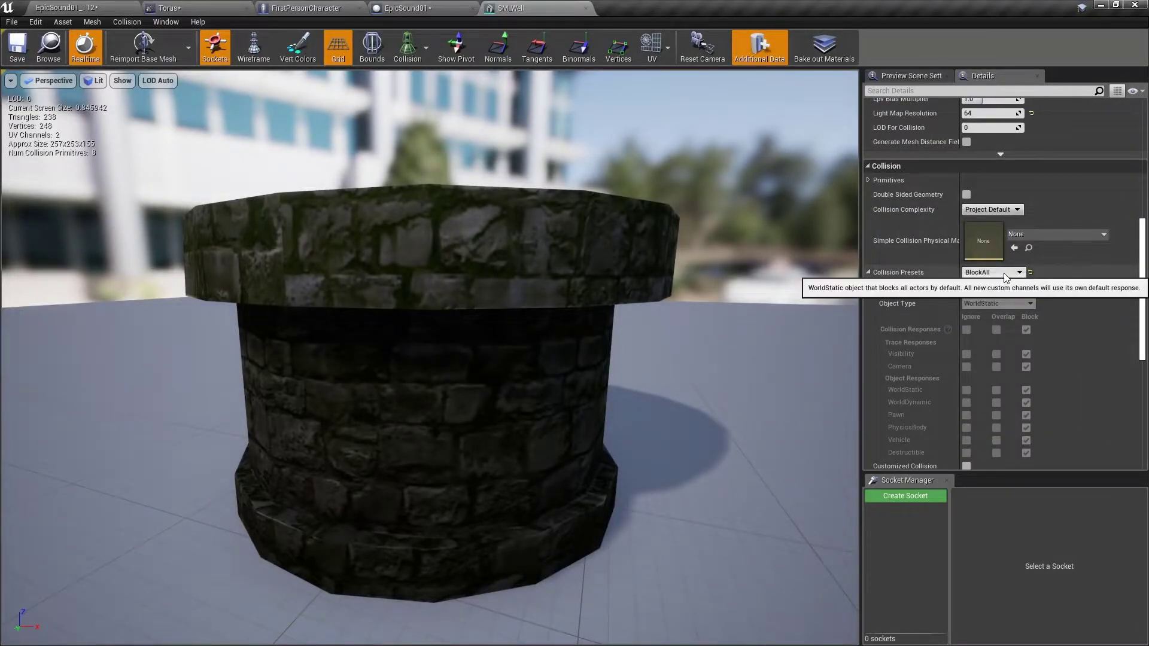
scroll(1077, 311, down, 2)
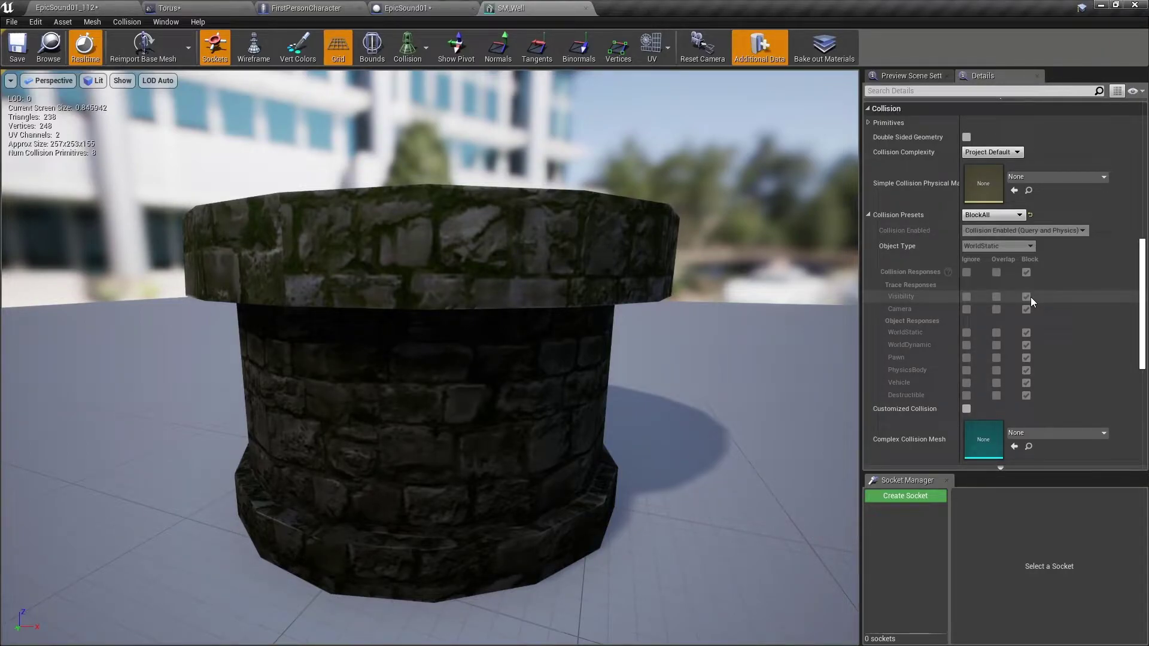
Return to the level, play it, and move out from behind the well towards the nearby stone to watch the trace lines
click(75, 11)
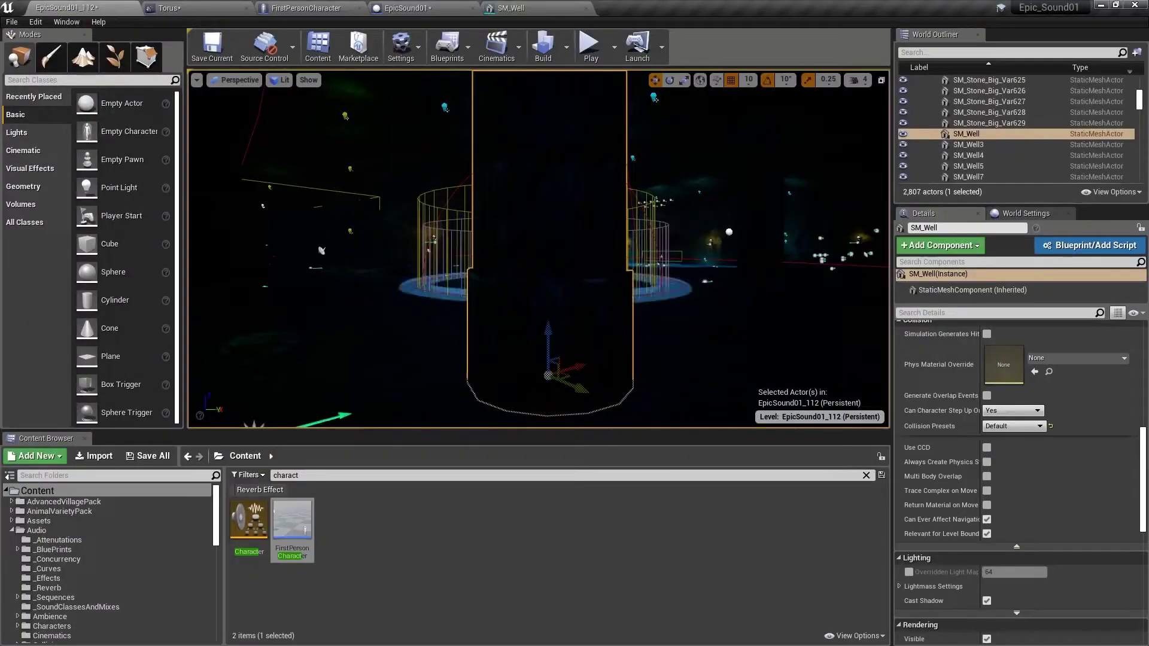
right_drag(383, 257, 389, 260)
click(590, 46)
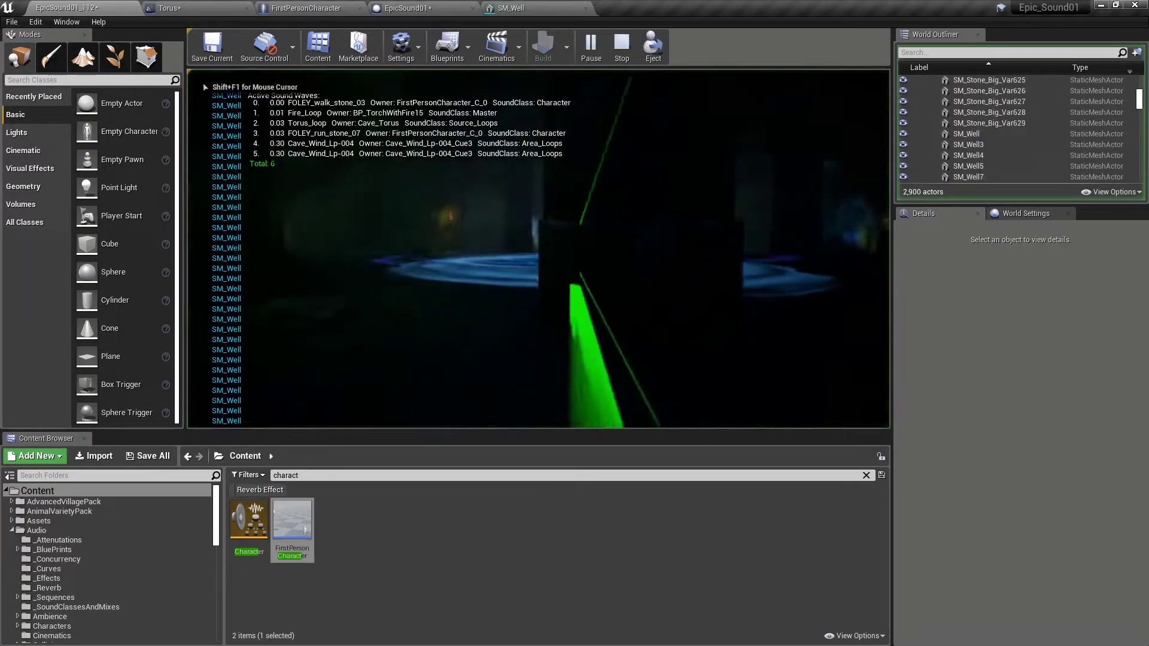
key(d)
key(a)
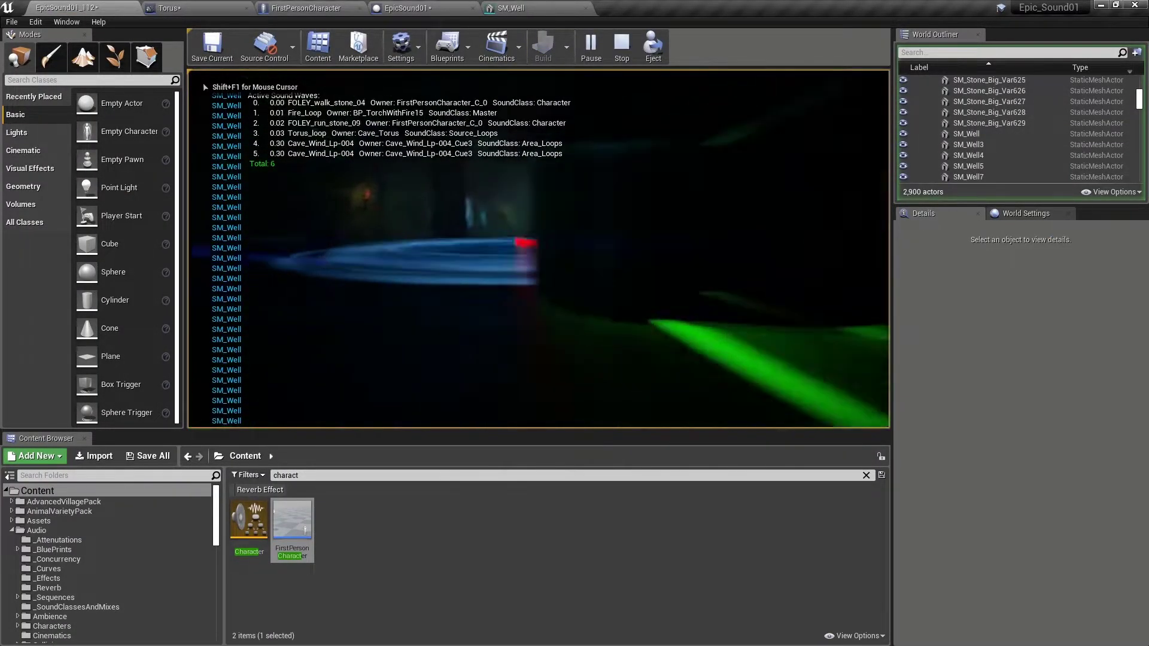
key(w)
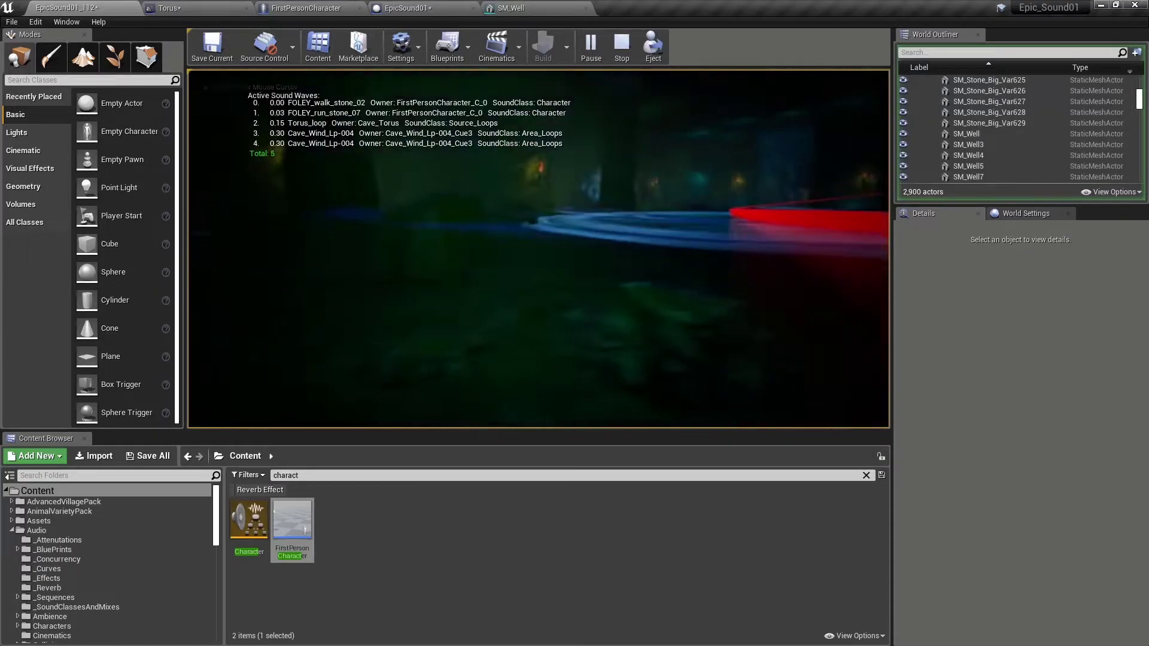
key(w)
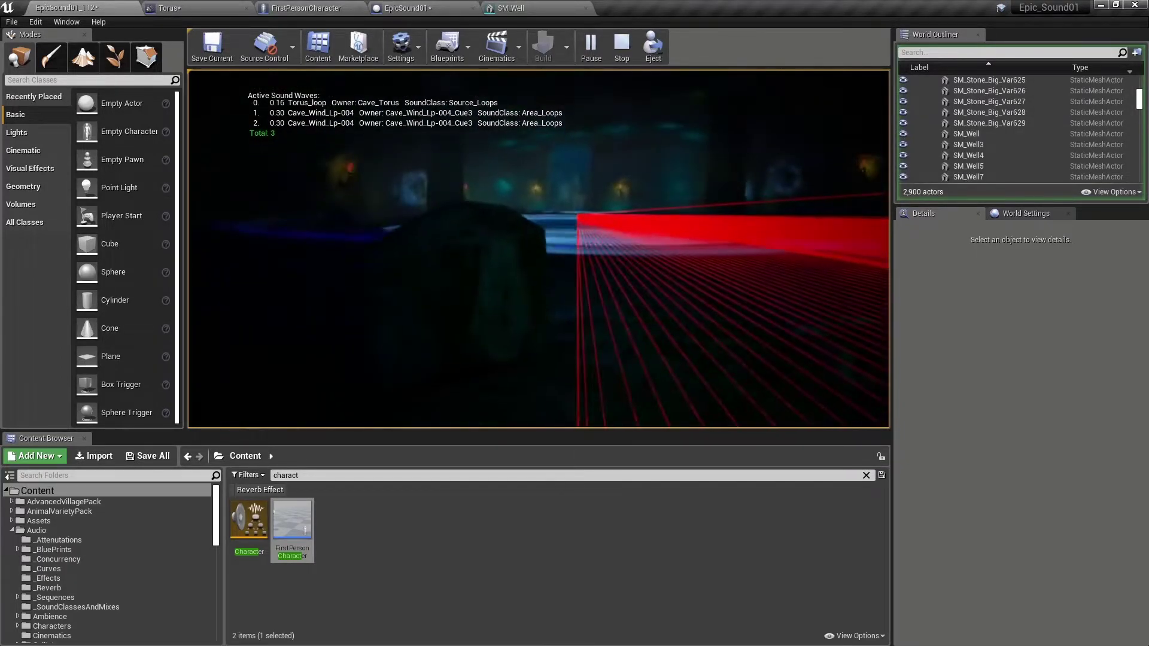
Move in and out from behind the medium stone to compare the trace lines and the torus loop's volume, and stop the play session
key(a)
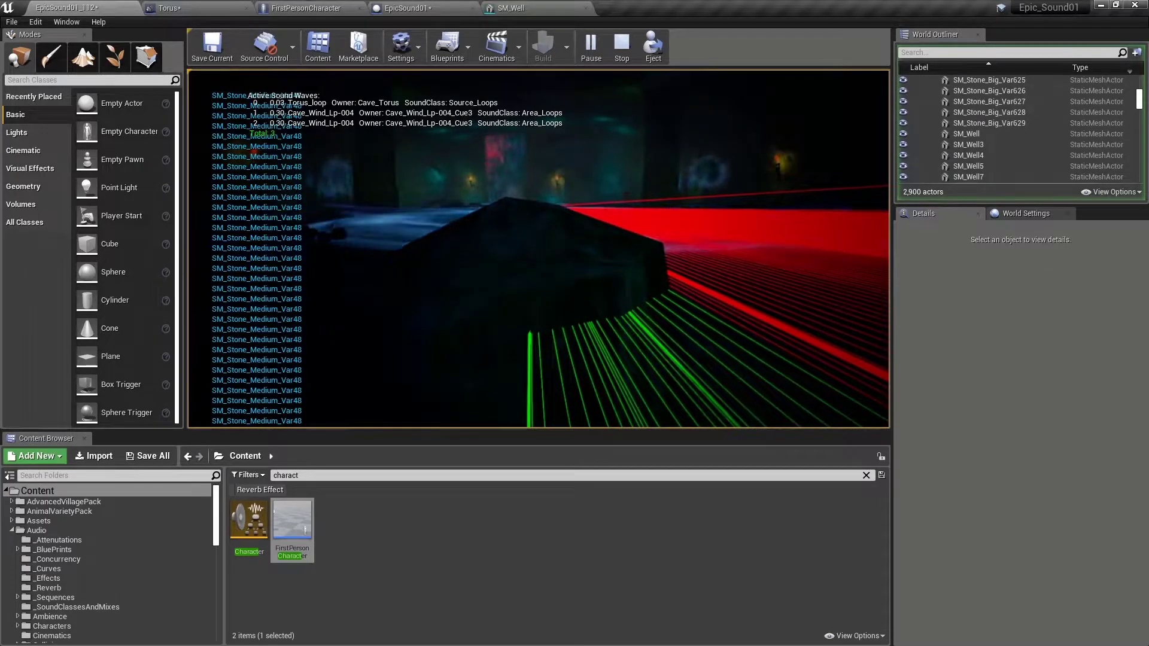
key(w)
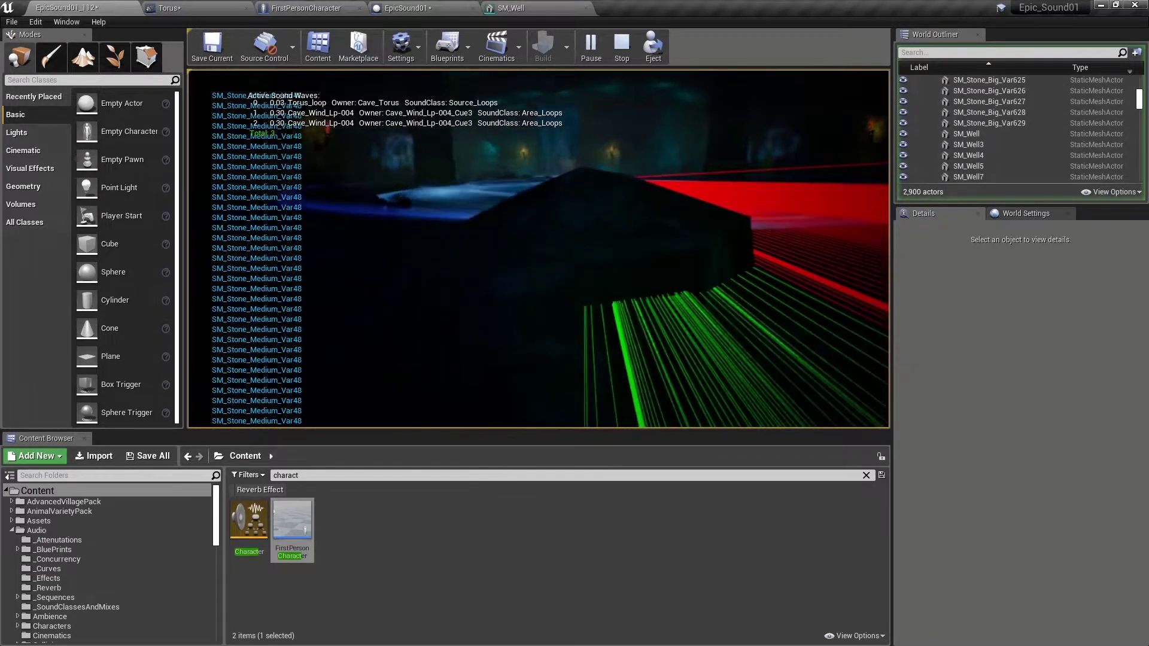
key(d)
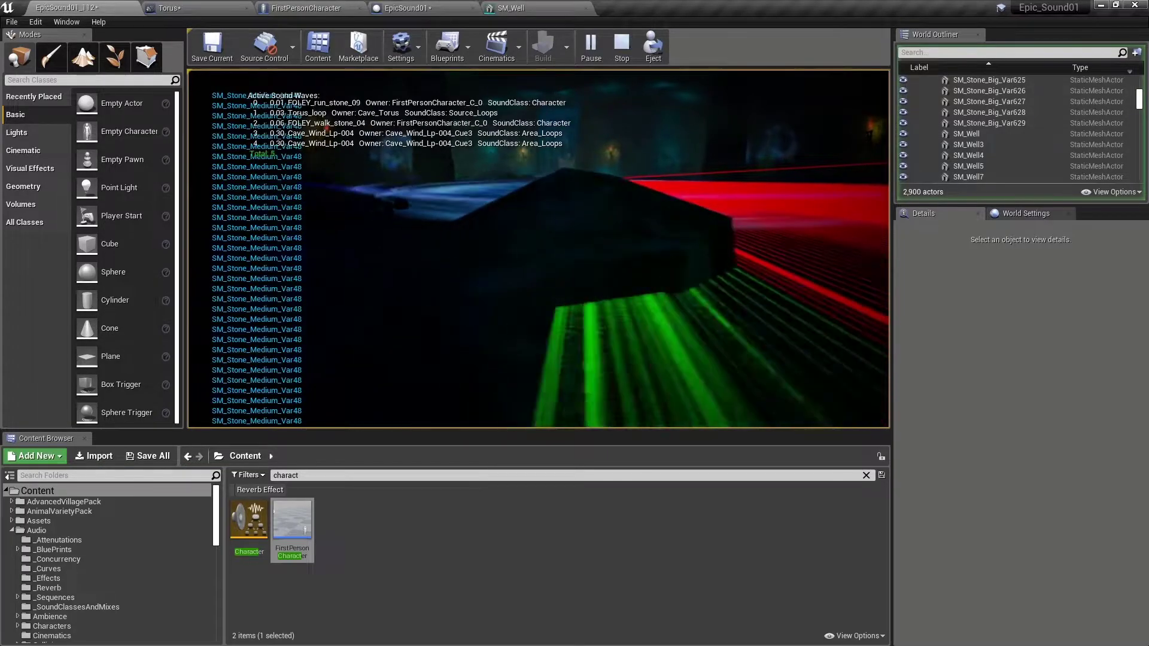
key(d)
key(a)
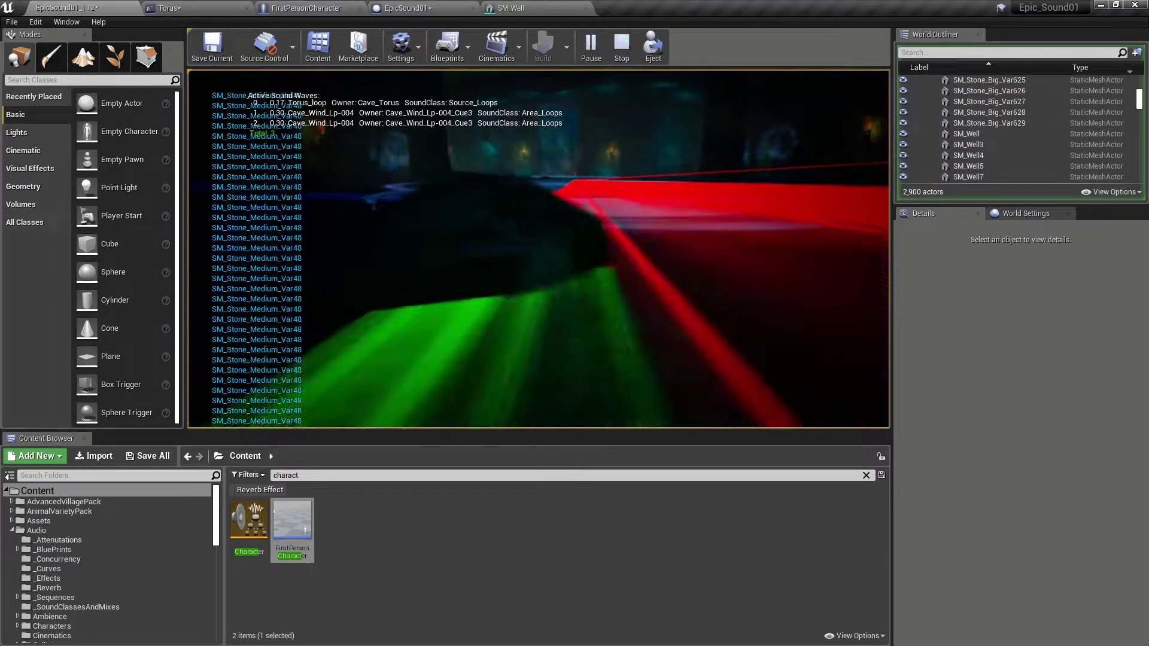
key(a)
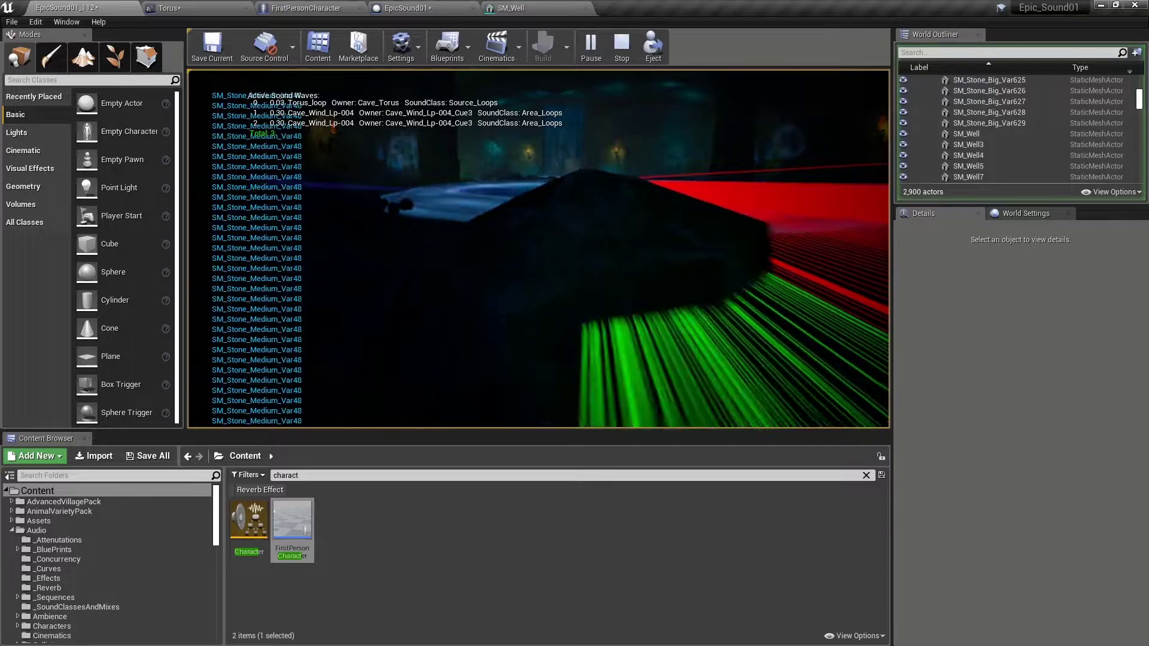
key(d)
key(s)
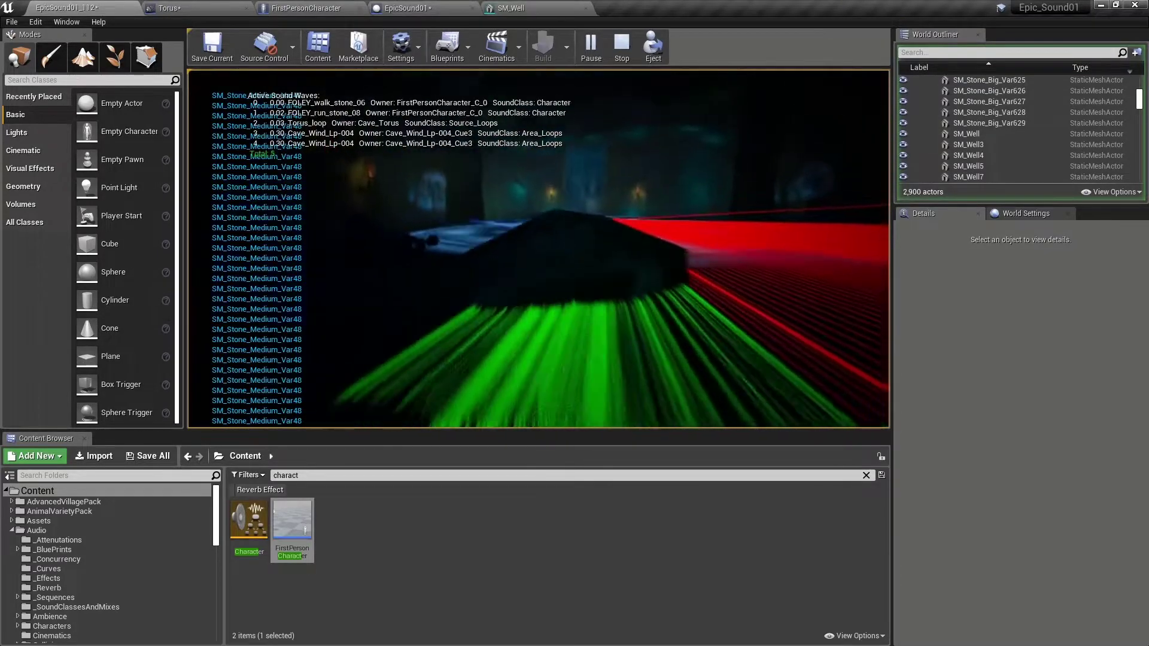
key(d)
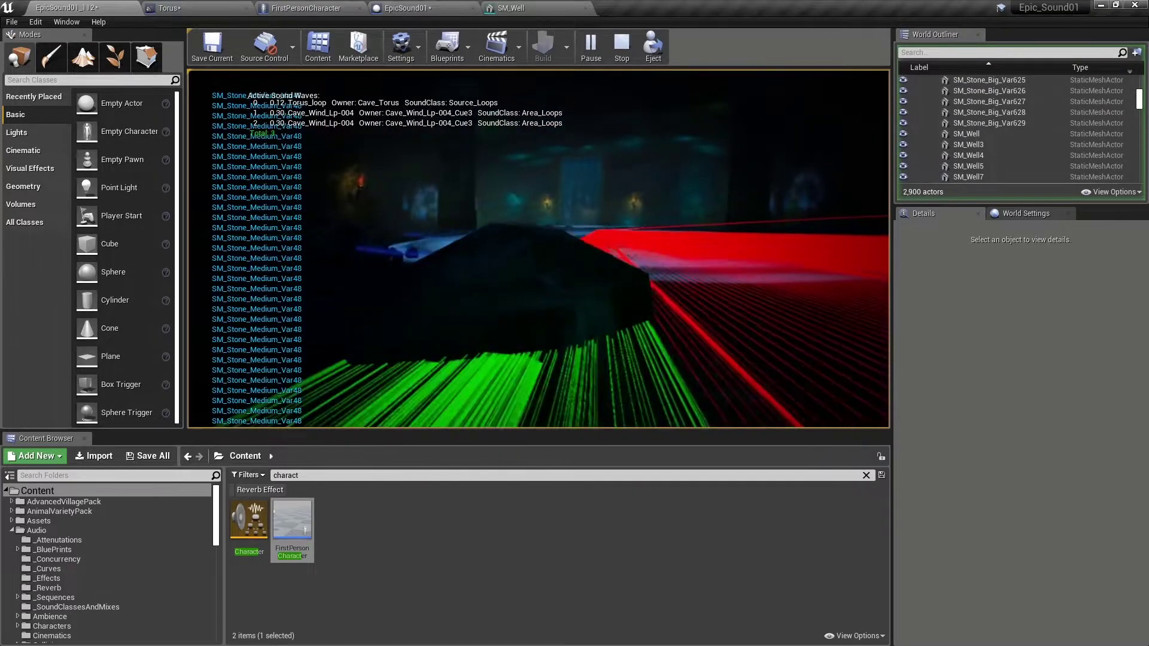
key(s)
key(d)
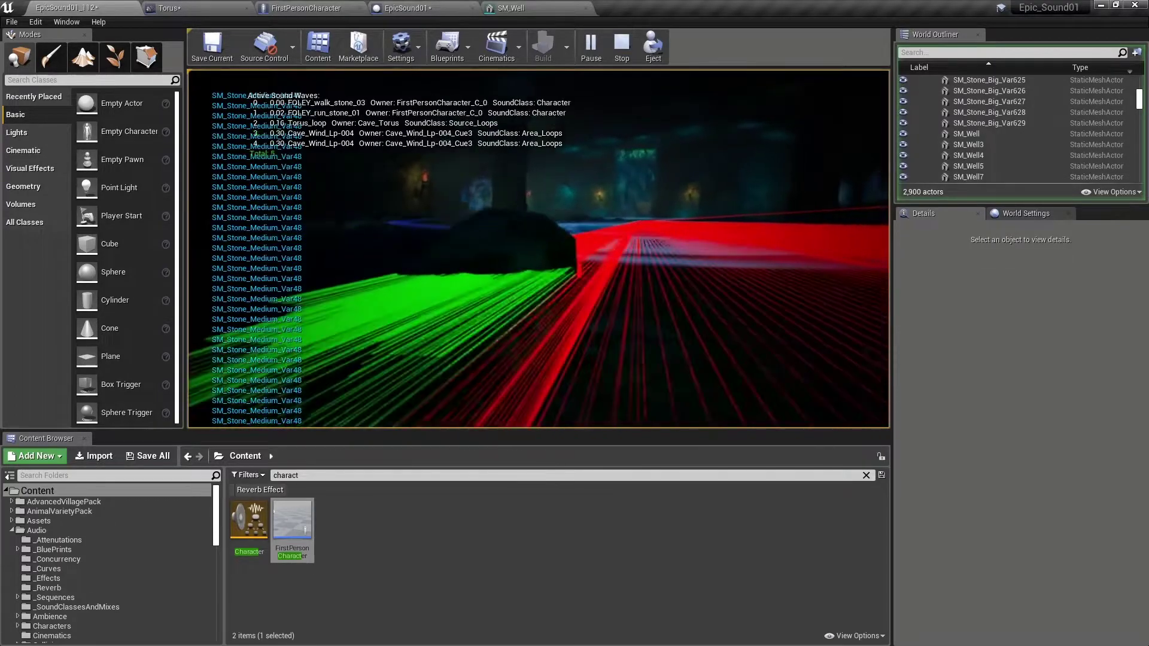
key(Escape)
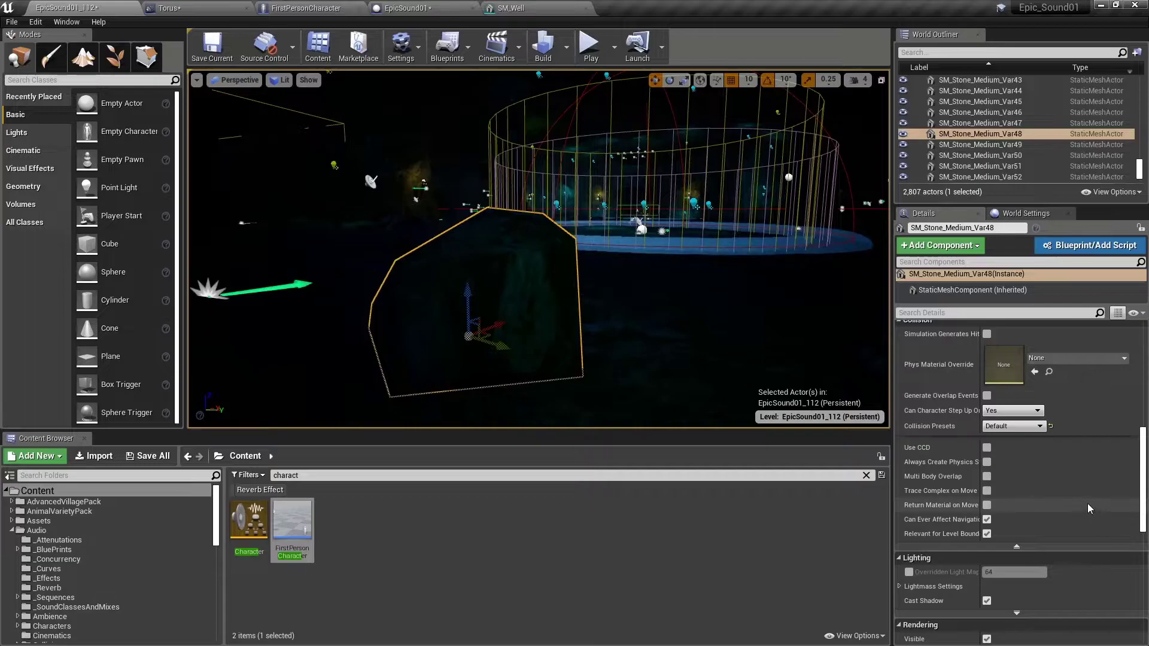
Select the SM_Stone_Medium_Var48 stone, check its collision settings, and open its SM_Stone_Medium_Var05 mesh for editing
scroll(1087, 504, down, 5)
scroll(1073, 378, up, 6)
scroll(1072, 389, up, 3)
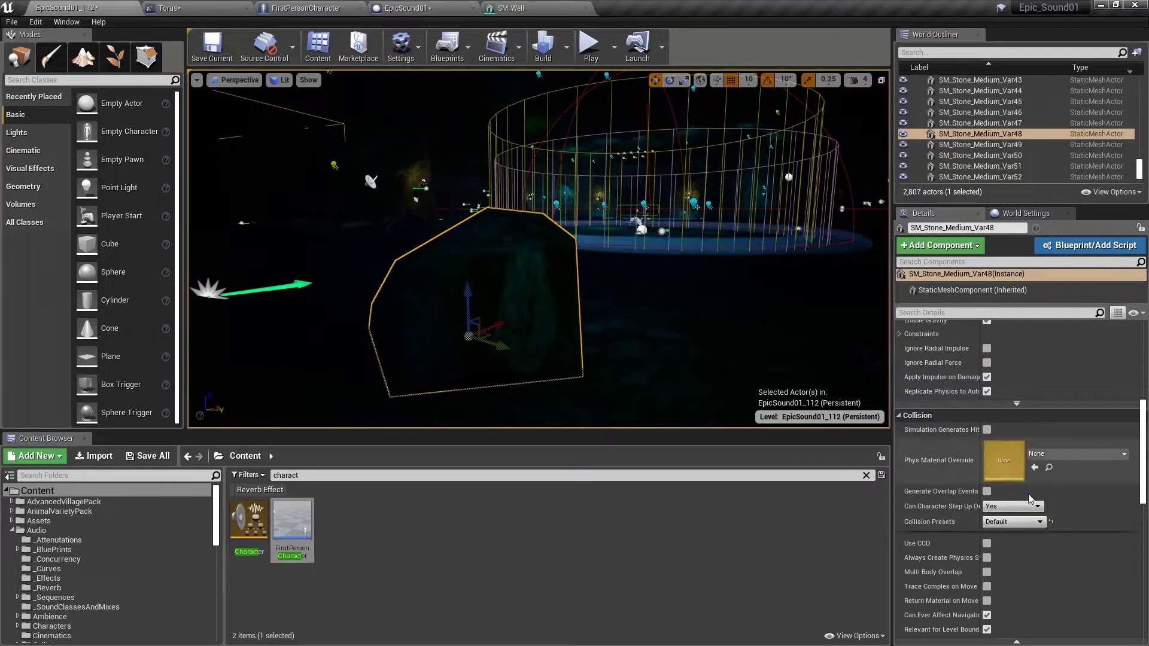
right_click(971, 133)
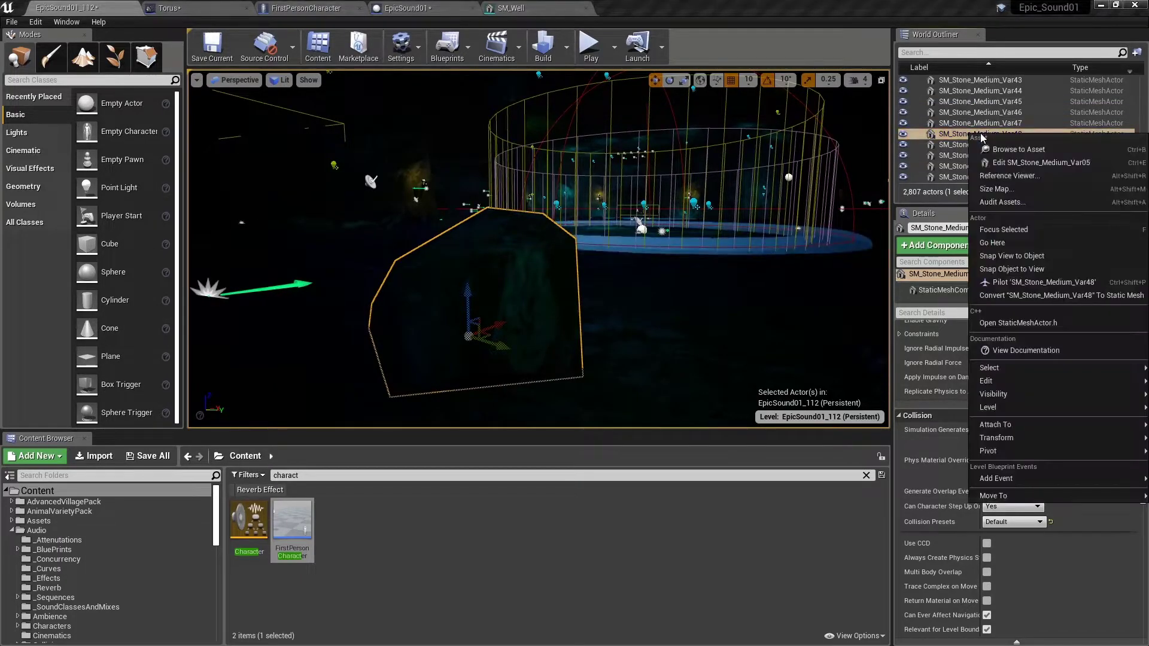
click(1022, 163)
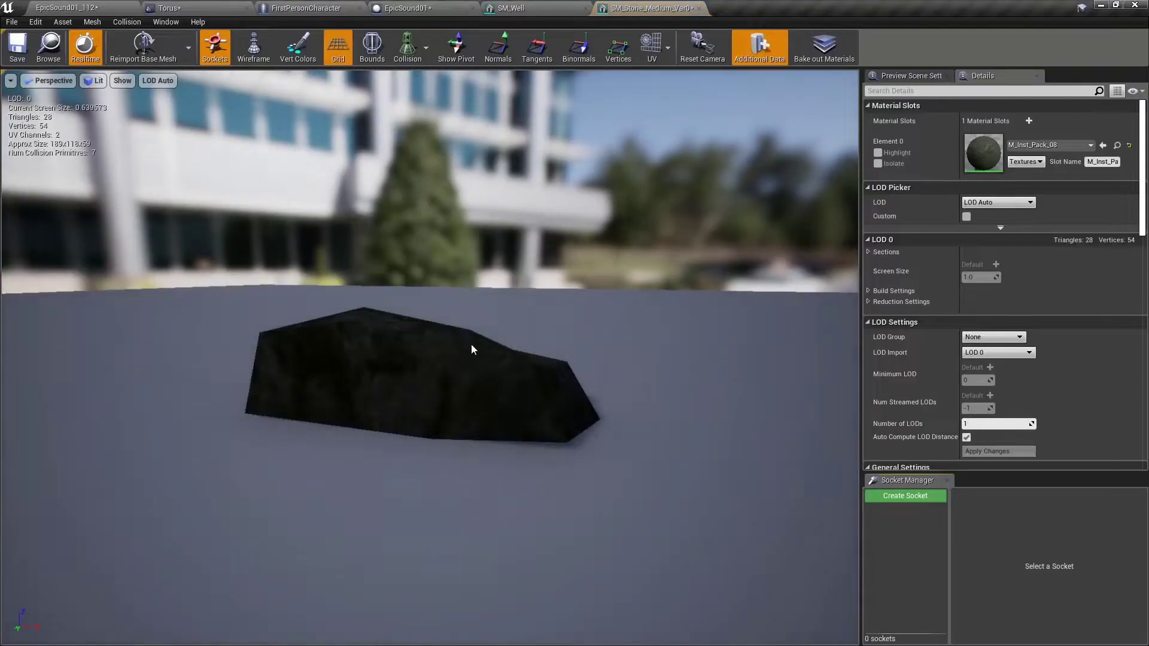
Switch the stone mesh's collision preset to Custom and set its Visibility trace response to Ignore
scroll(1096, 303, down, 5)
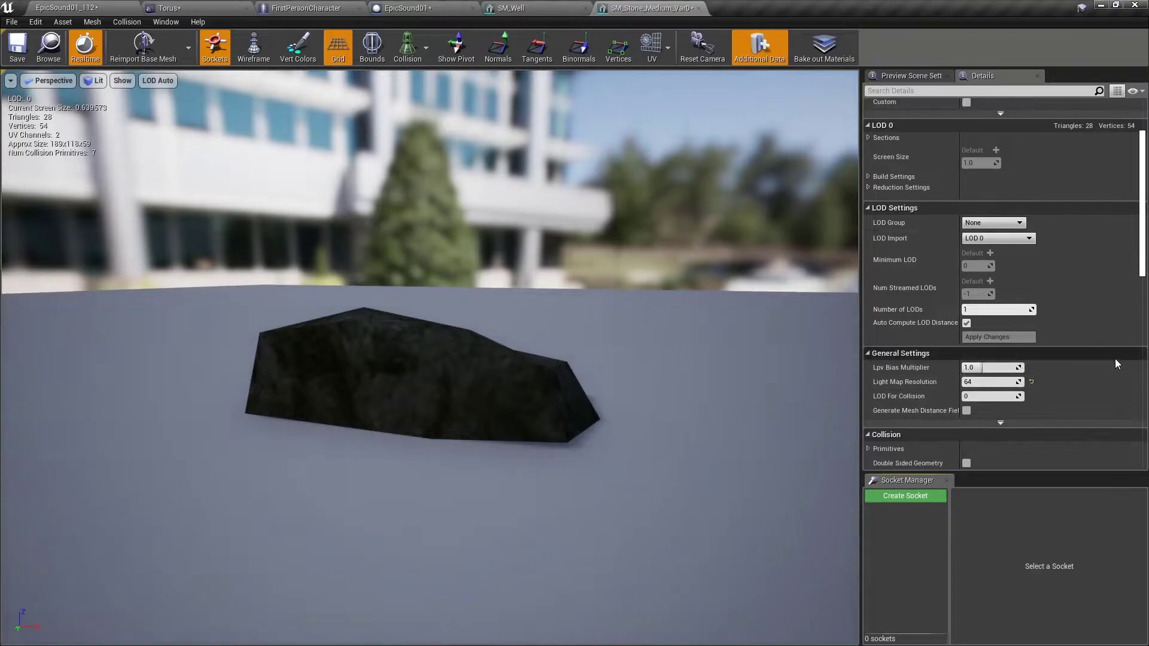
scroll(1119, 356, down, 10)
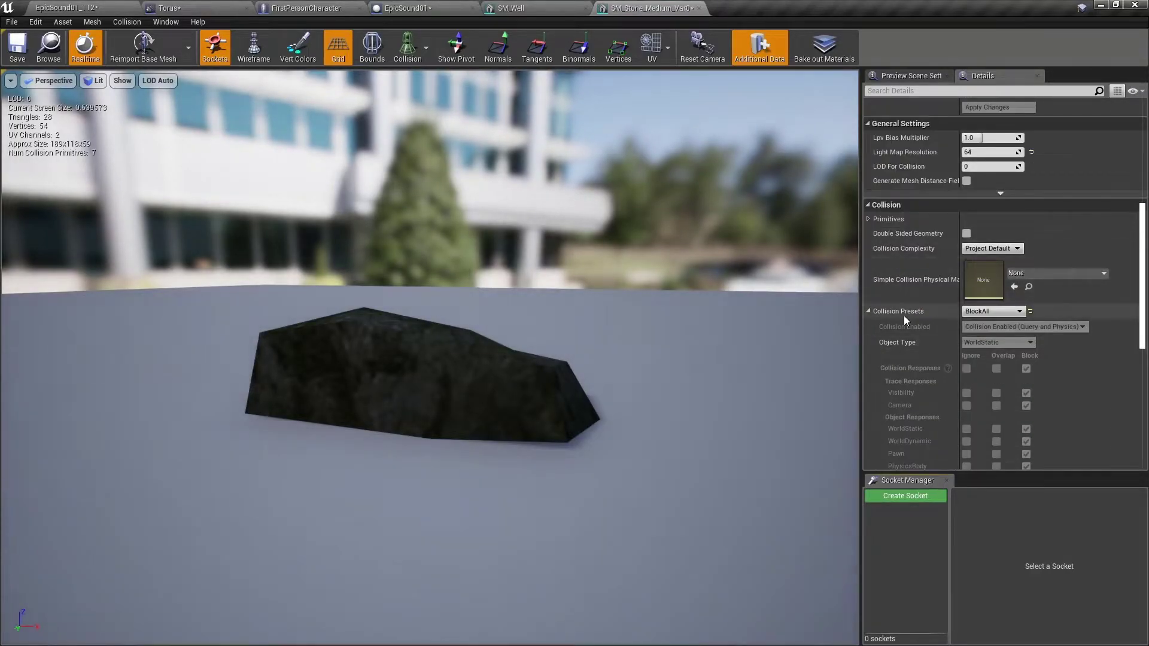
scroll(1113, 359, down, 3)
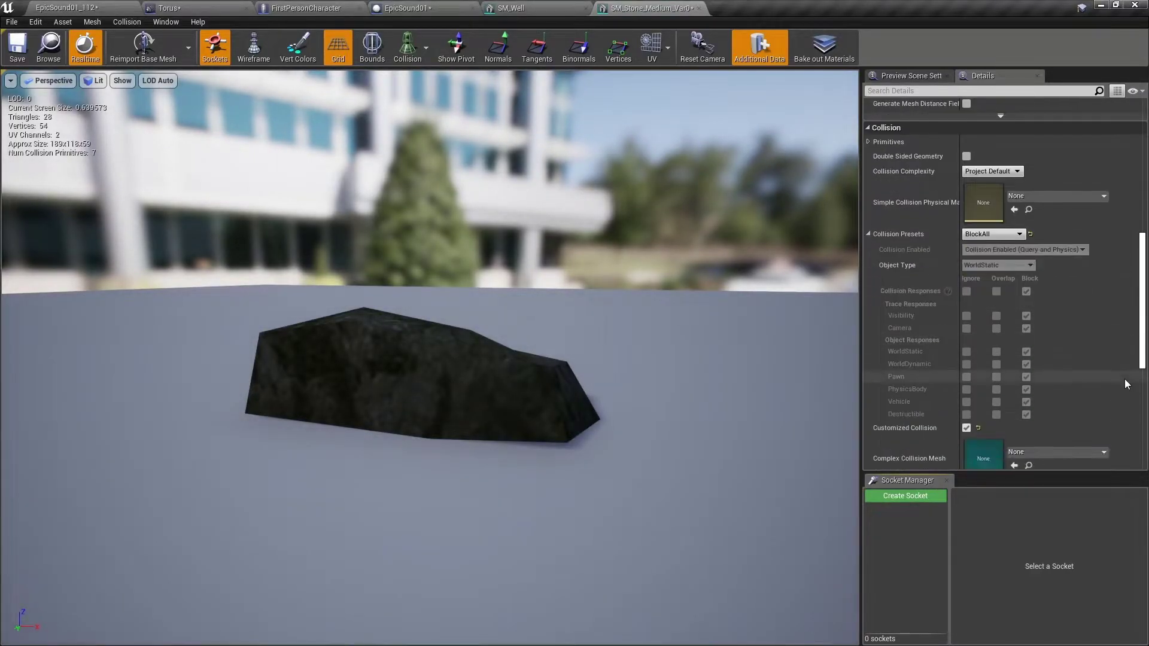
click(995, 234)
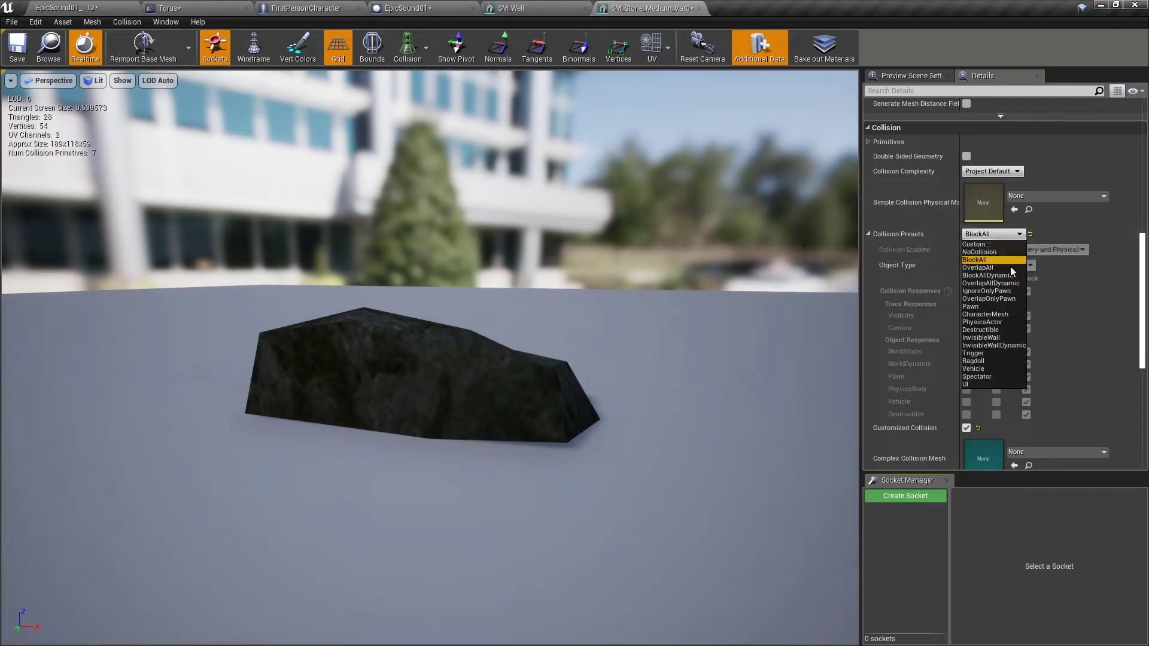
click(989, 244)
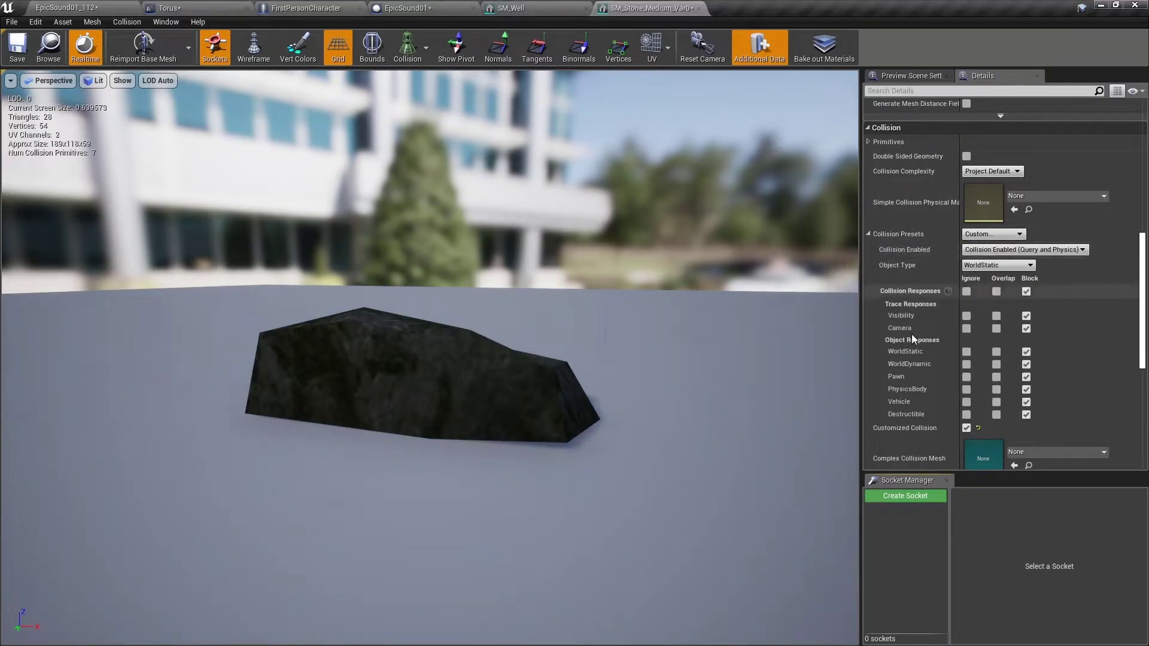
click(966, 316)
Play the level again, move back and forth behind the stone to check the trace lines and occlusion, and stop the play session
click(110, 8)
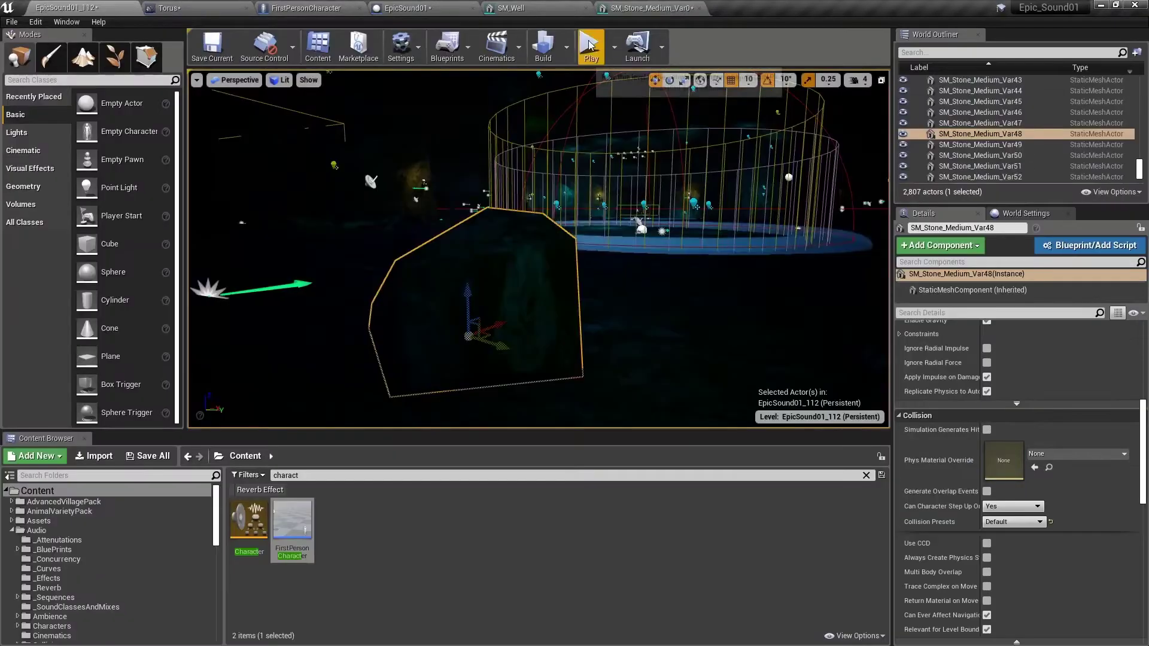
click(590, 45)
key(a)
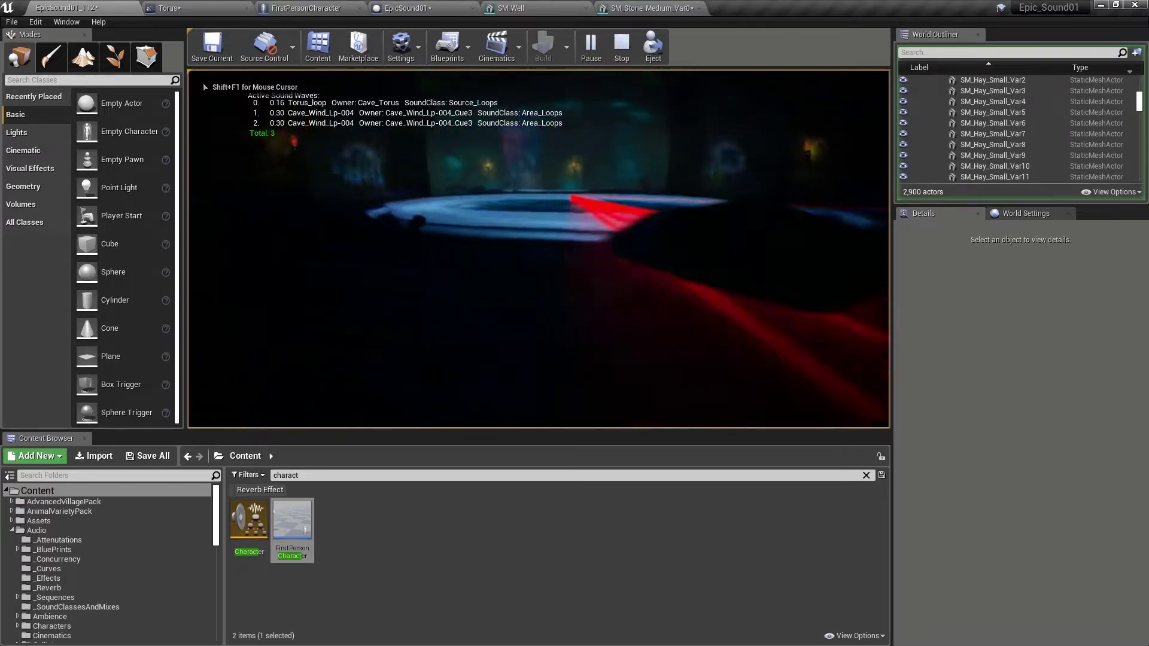
key(d)
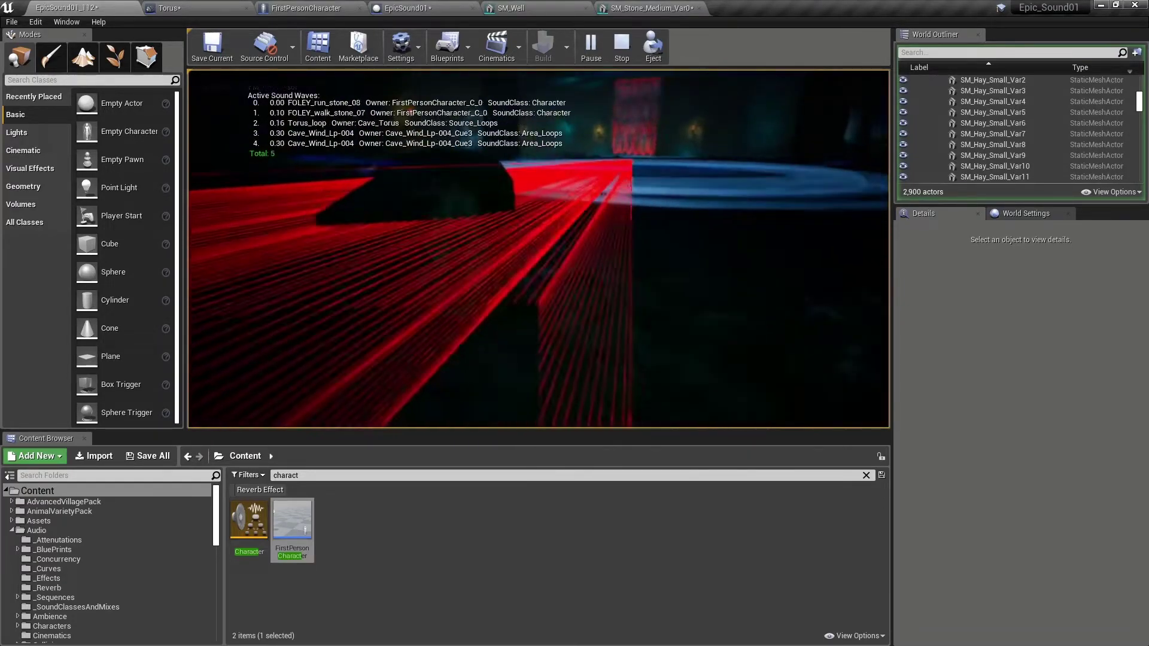
key(a)
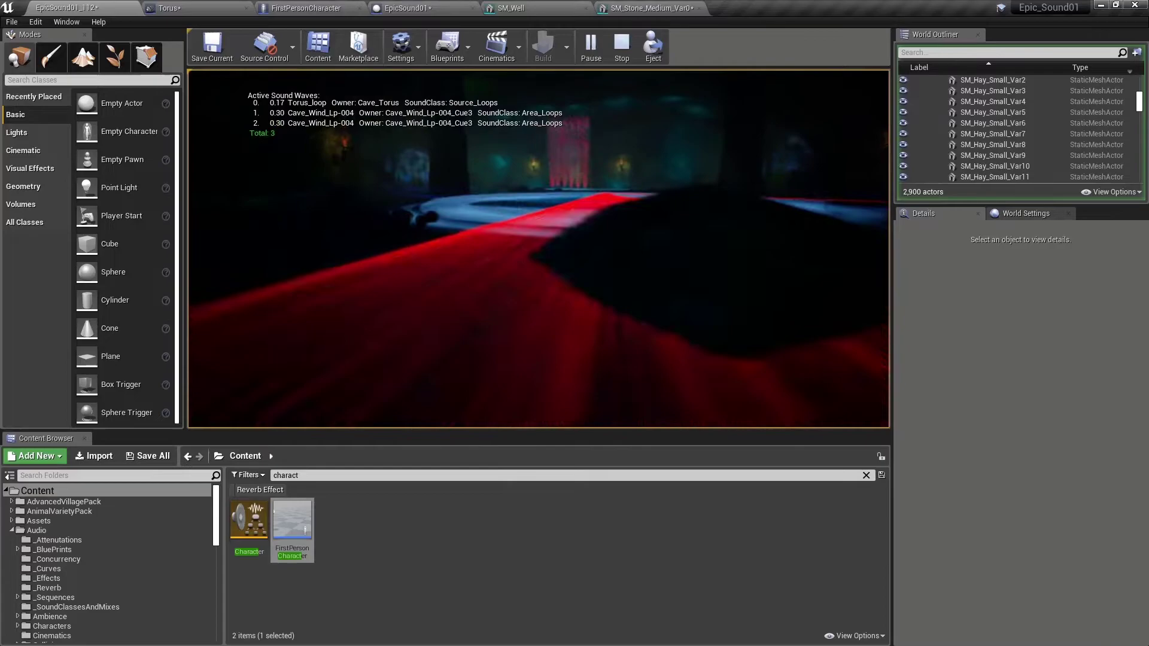
key(d)
key(a)
key(d)
key(w)
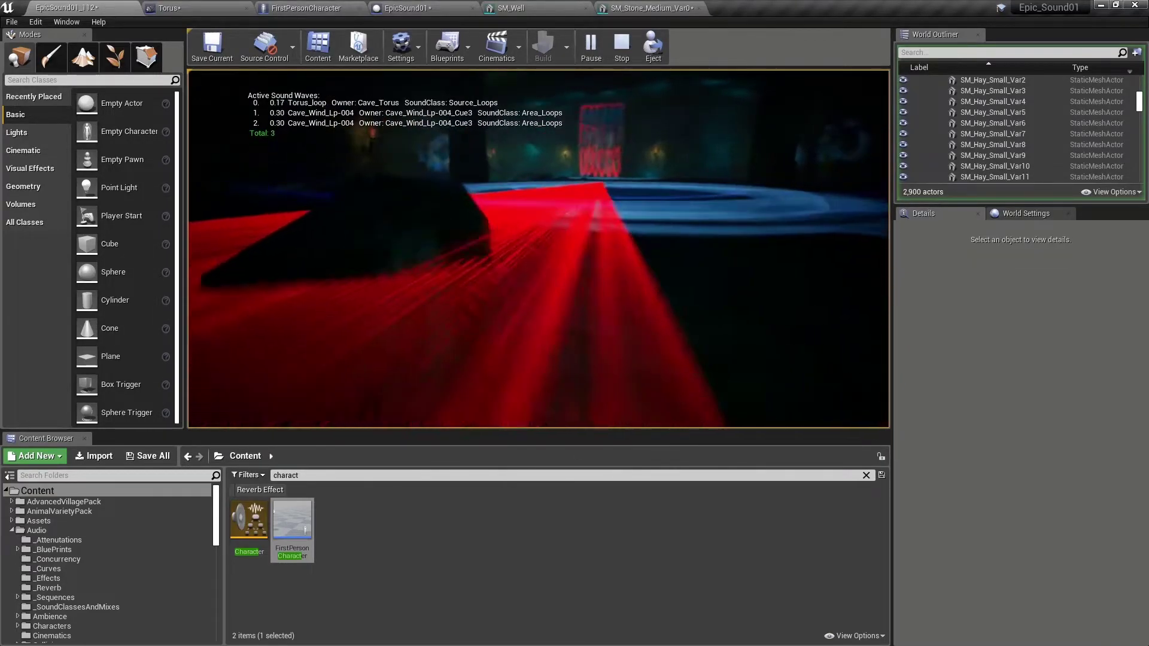
key(Escape)
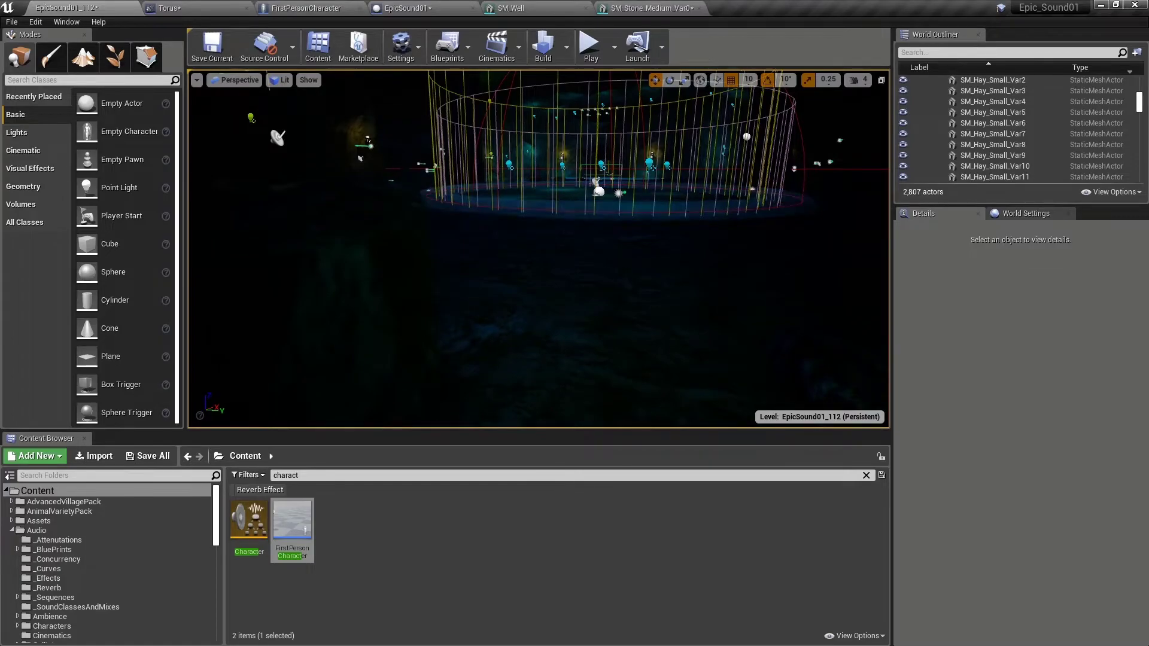
right_drag(539, 248, 473, 245)
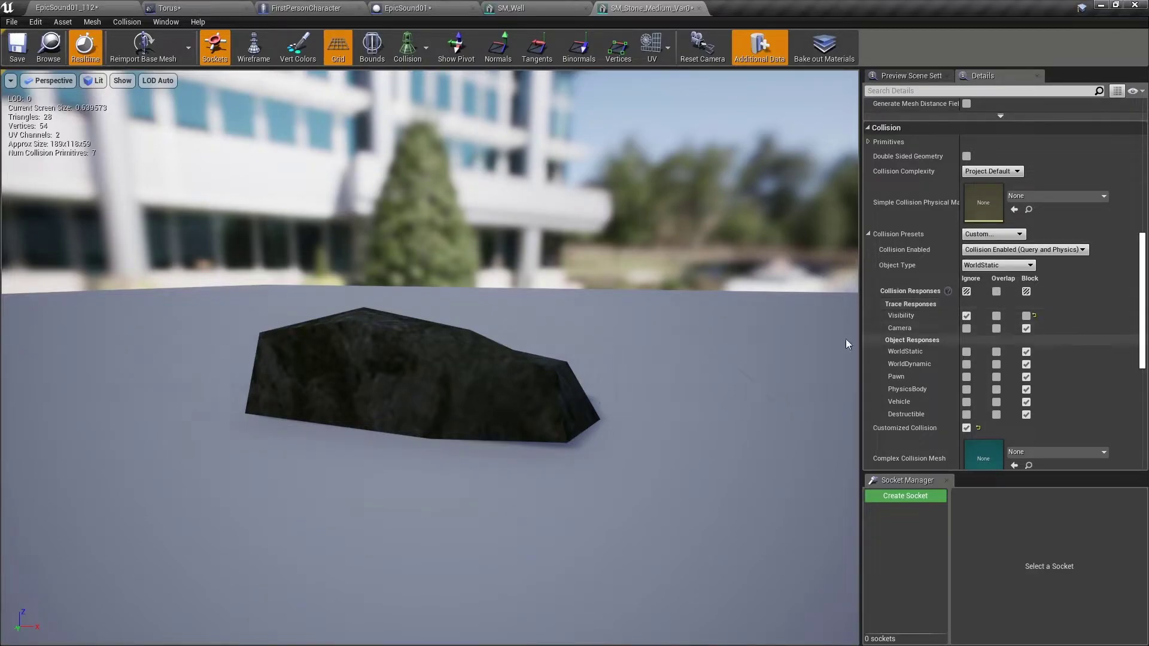
Examine the BlockAll preset's channel responses in the project's collision settings and close the profile without changing it
click(36, 22)
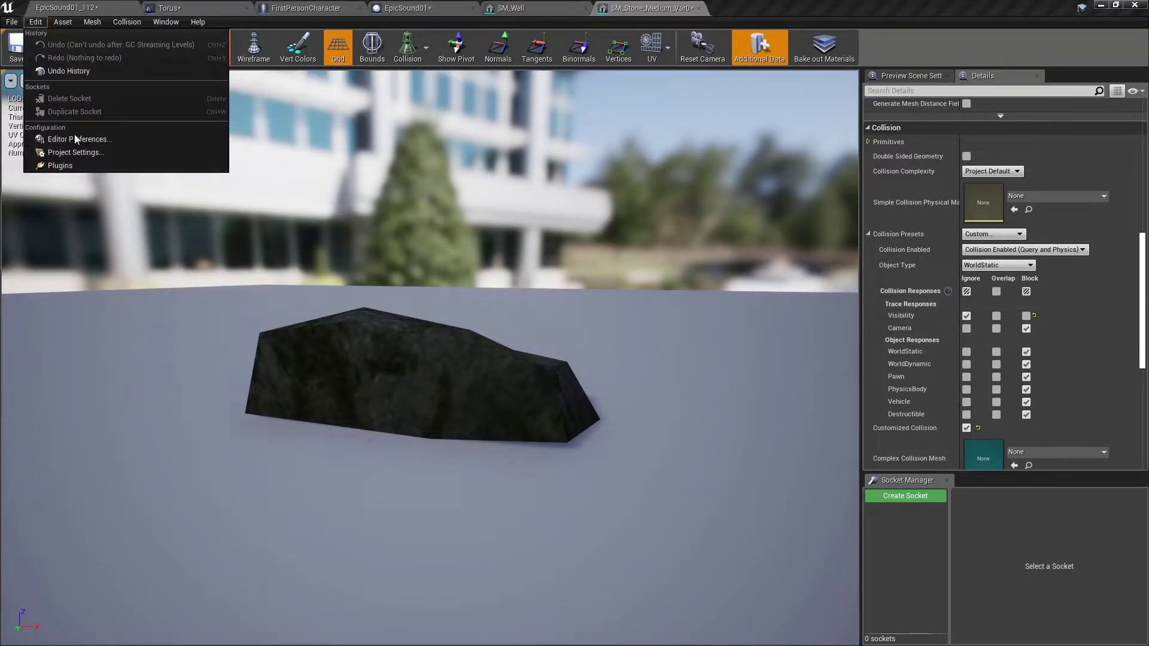
click(83, 153)
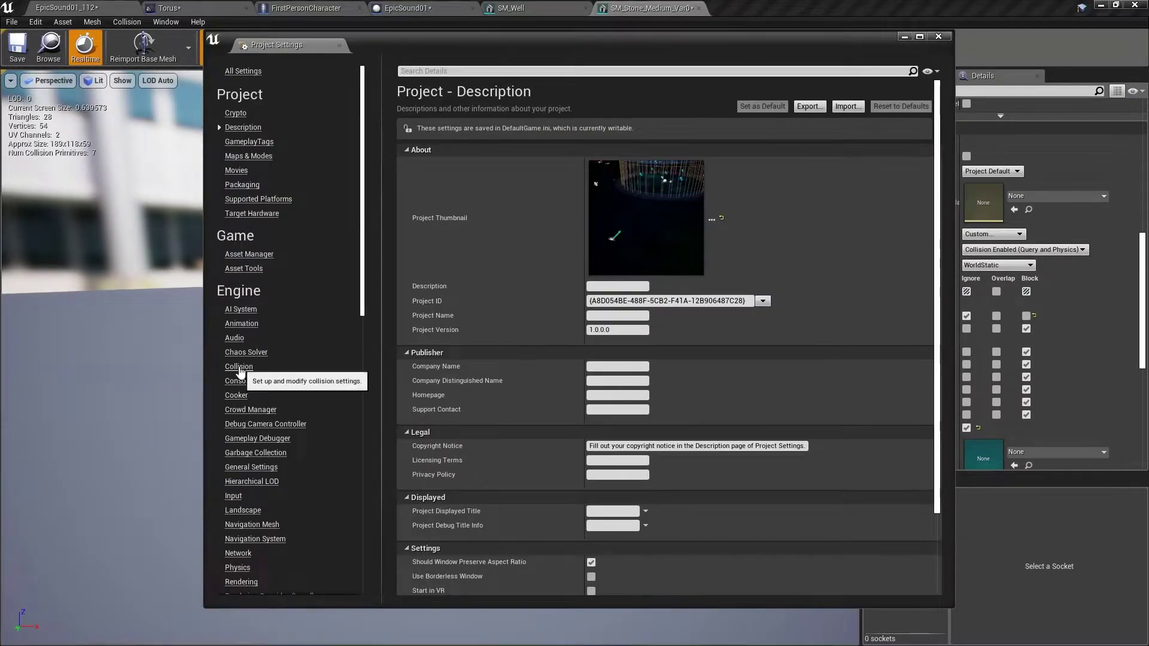
click(240, 369)
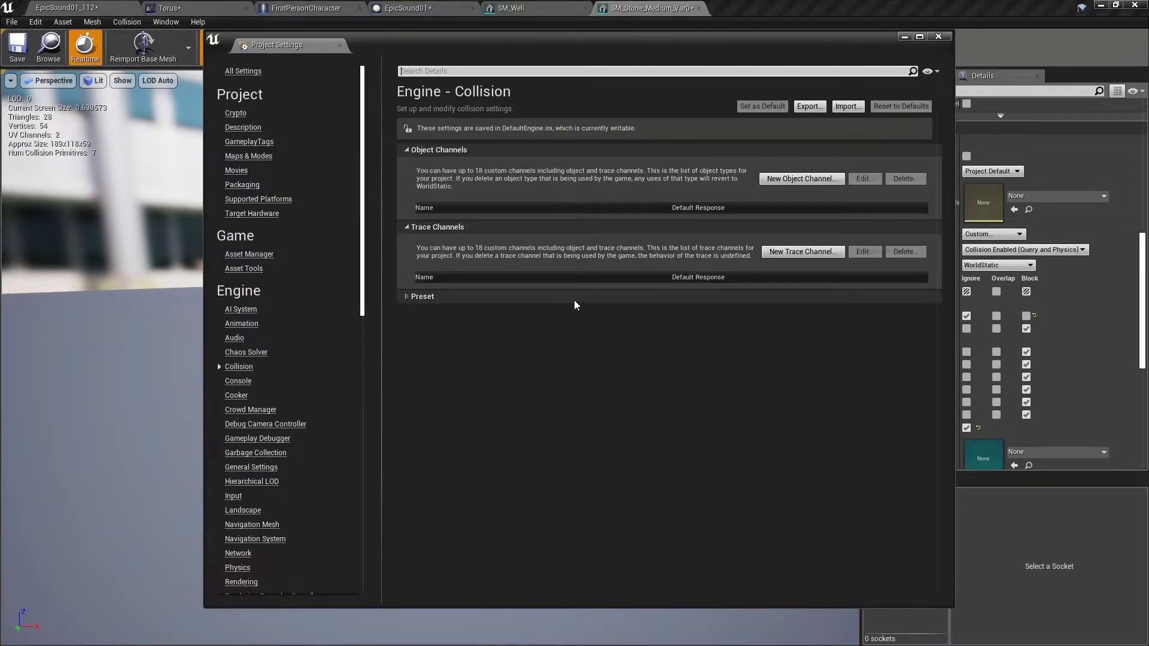
click(407, 296)
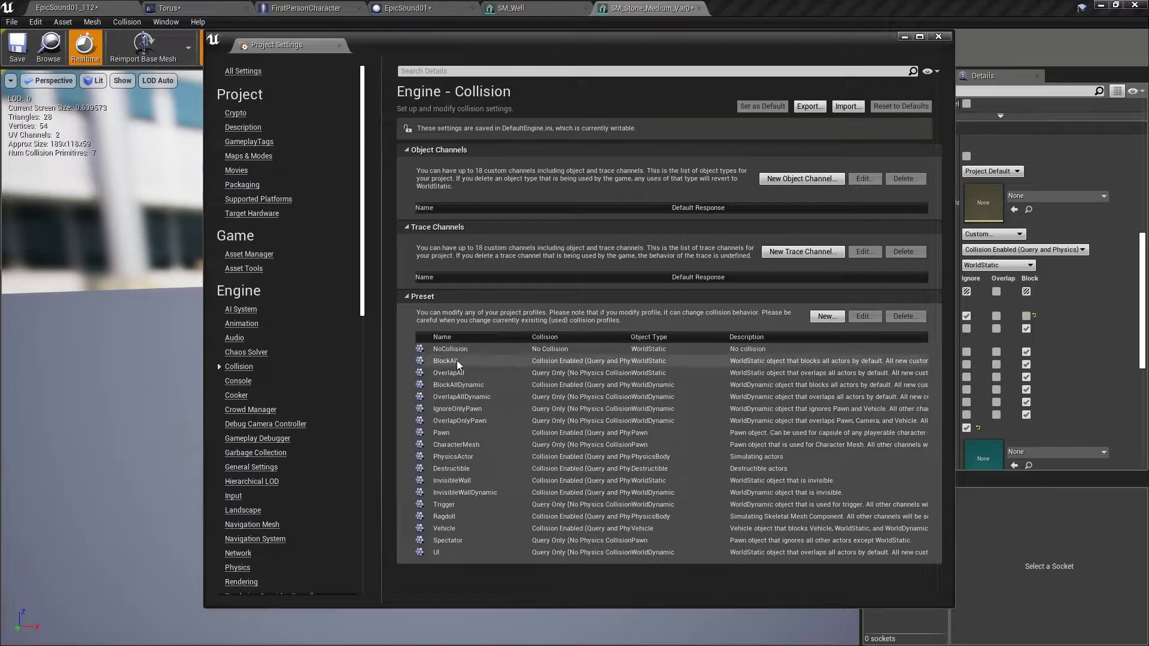
click(516, 360)
click(851, 319)
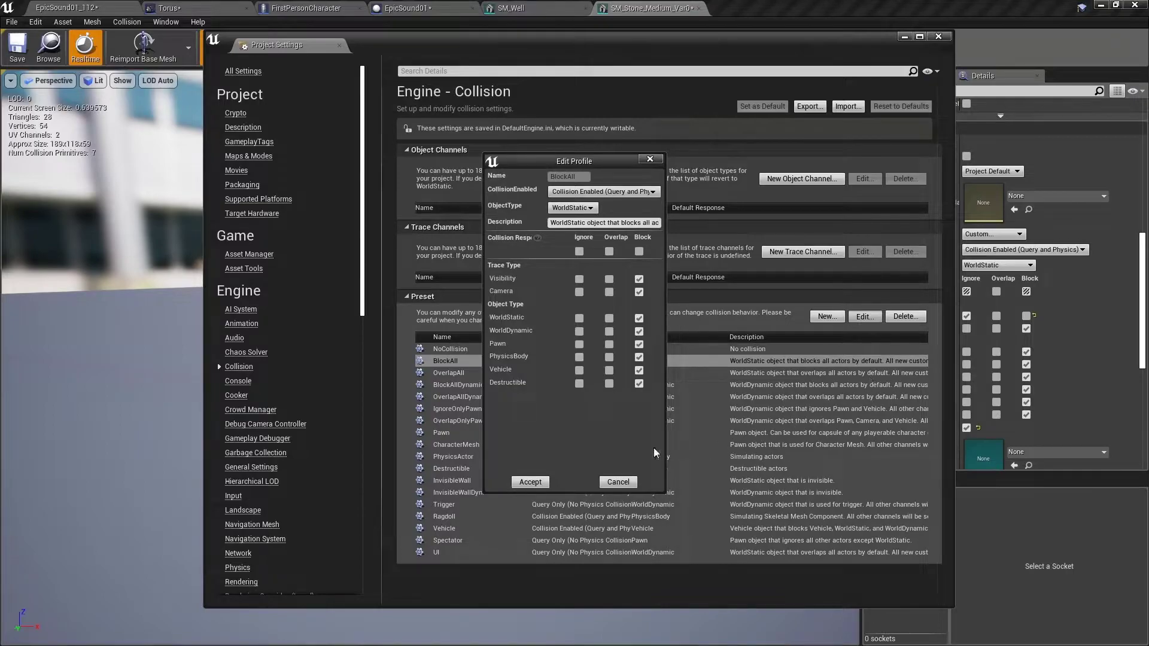
click(617, 482)
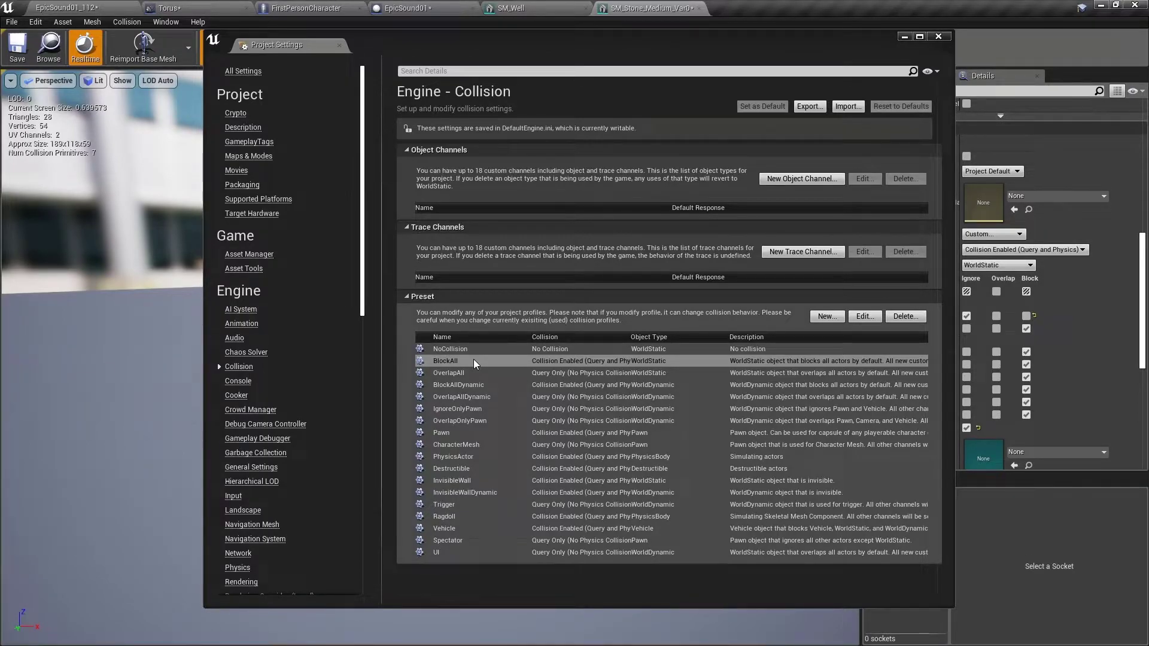
Create a new trace channel named Audio with Block as its default response in the project's collision settings
click(803, 252)
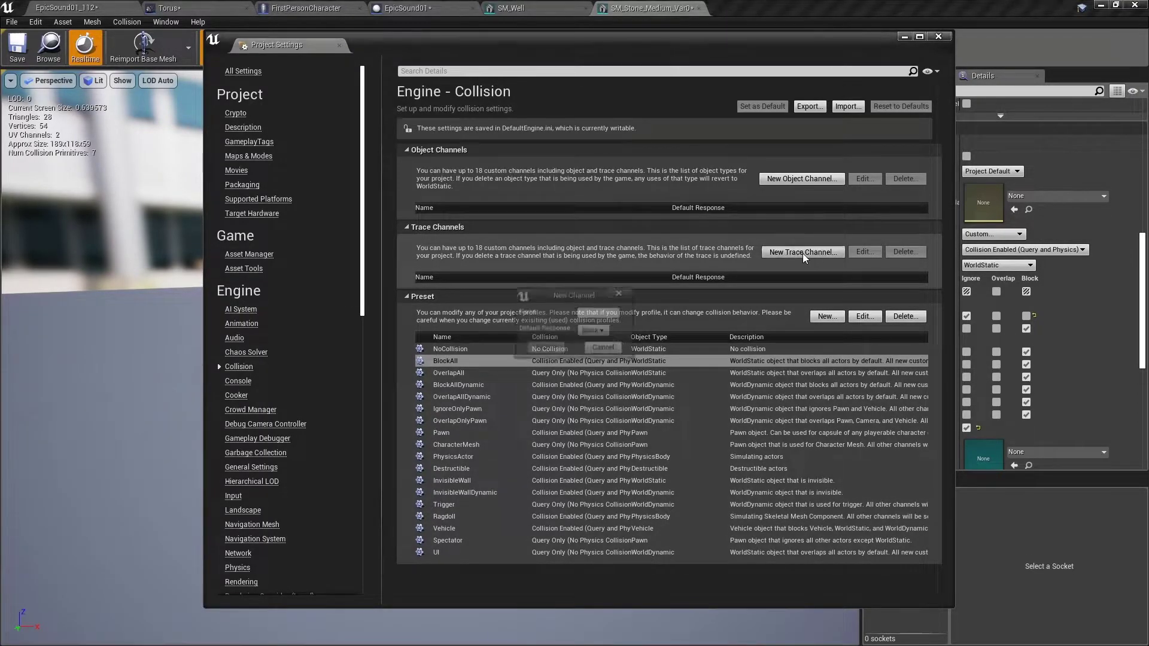
text(Audio)
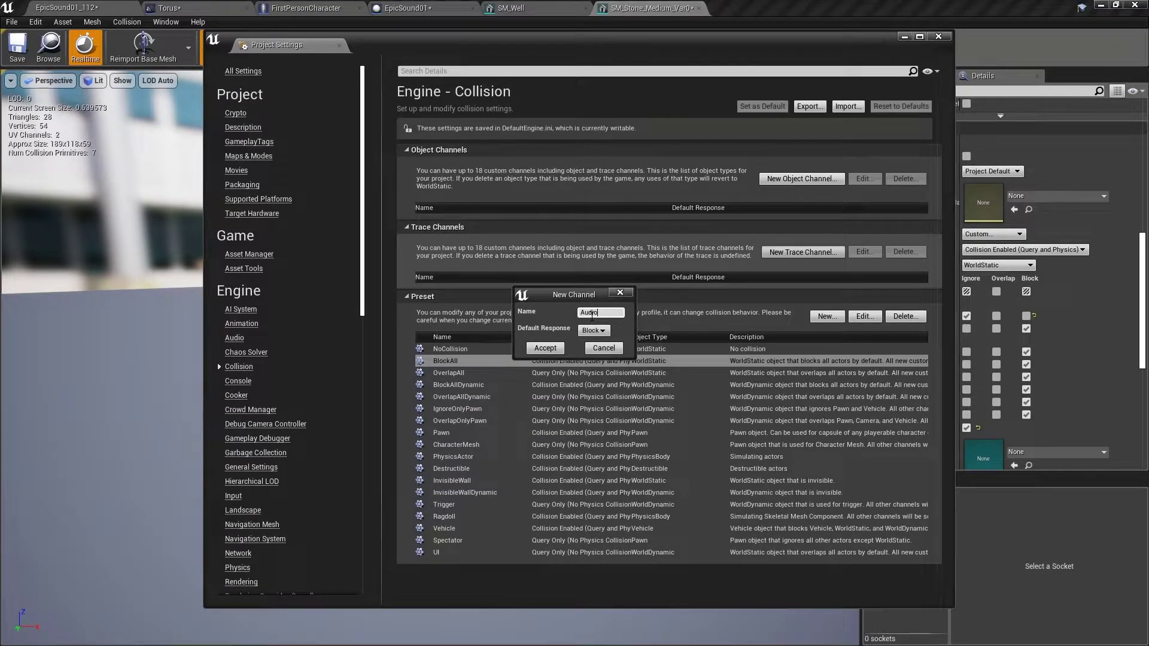
click(545, 349)
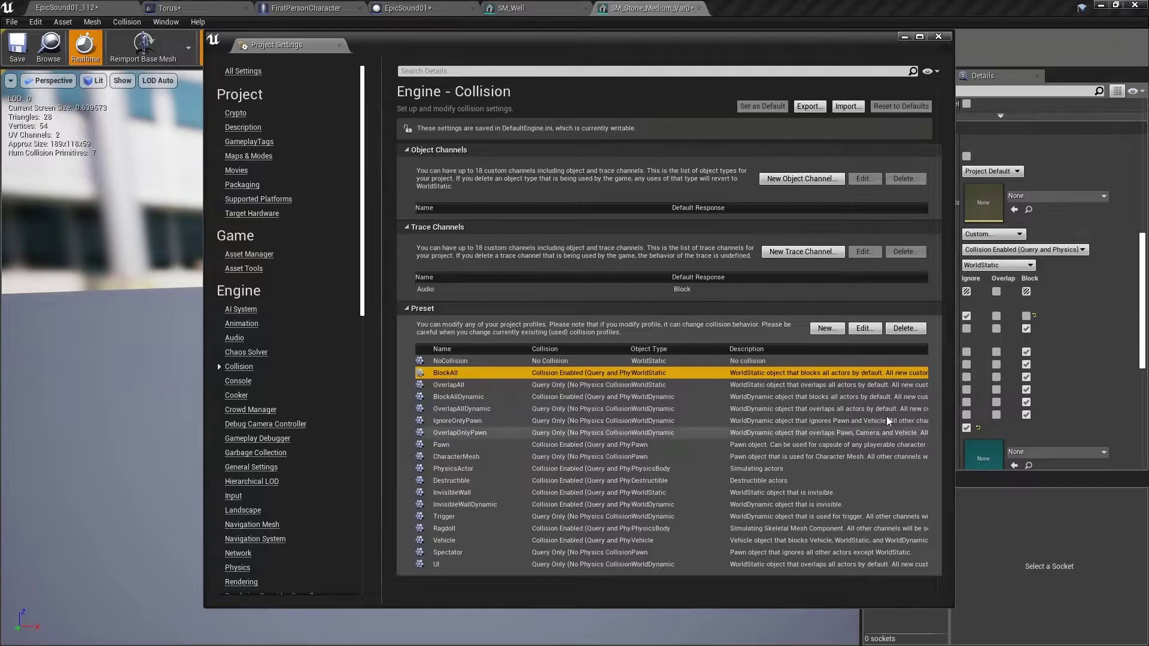
Check how the BlockAll preset responds to the Audio trace channel and close the profile with its responses as they are
click(866, 329)
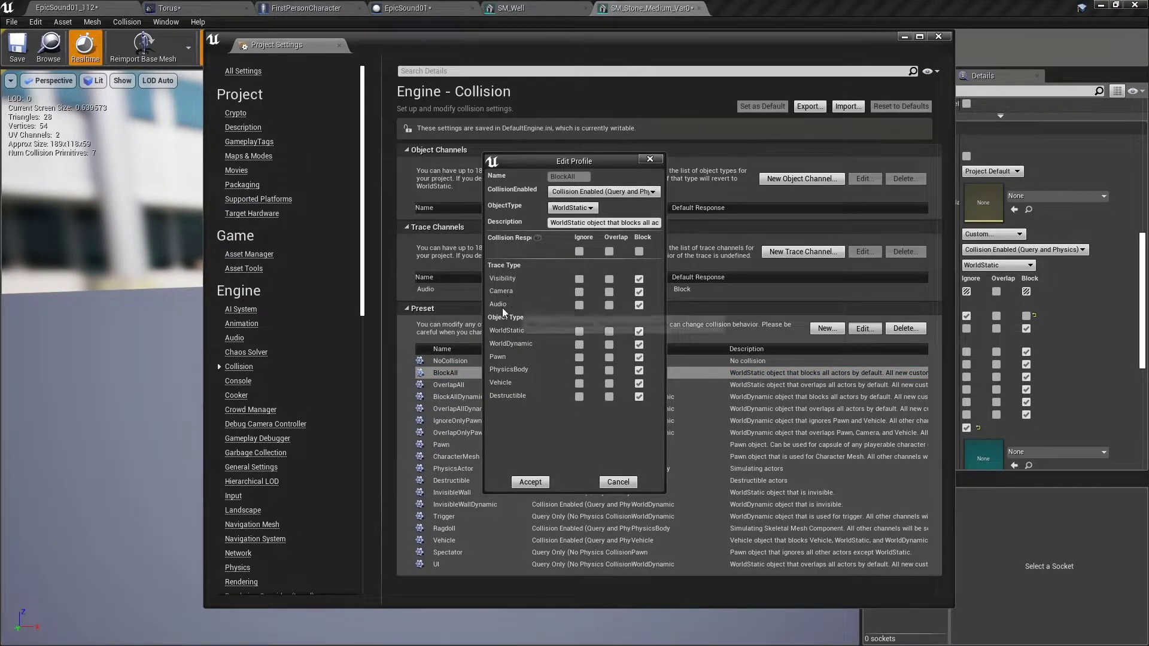
click(638, 279)
click(638, 279)
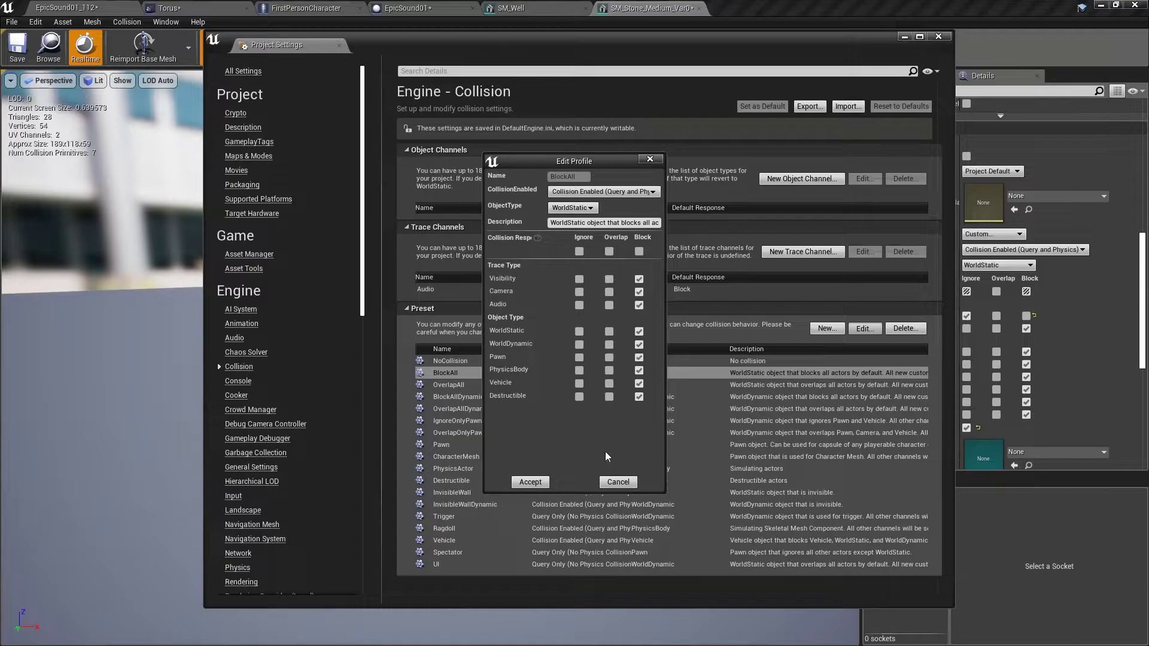
click(530, 481)
Create a collision preset named Audio_Exclude with Collision Enabled (Query and Physics) and its Audio trace response set to Ignore
click(827, 328)
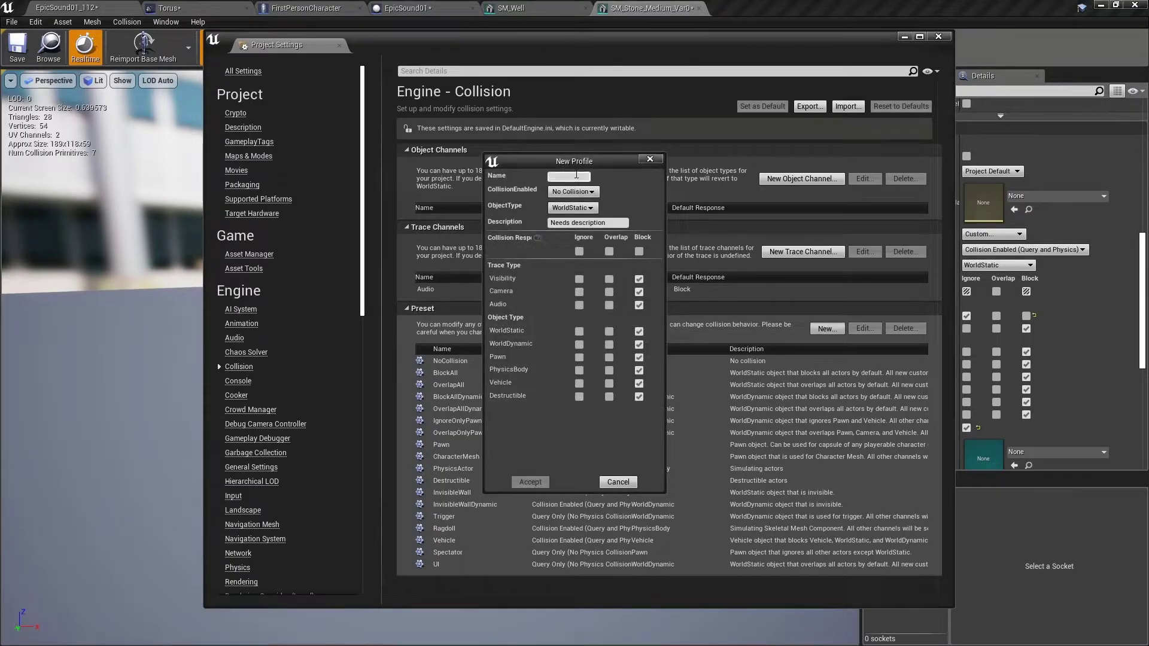
text(Audio_Exclude)
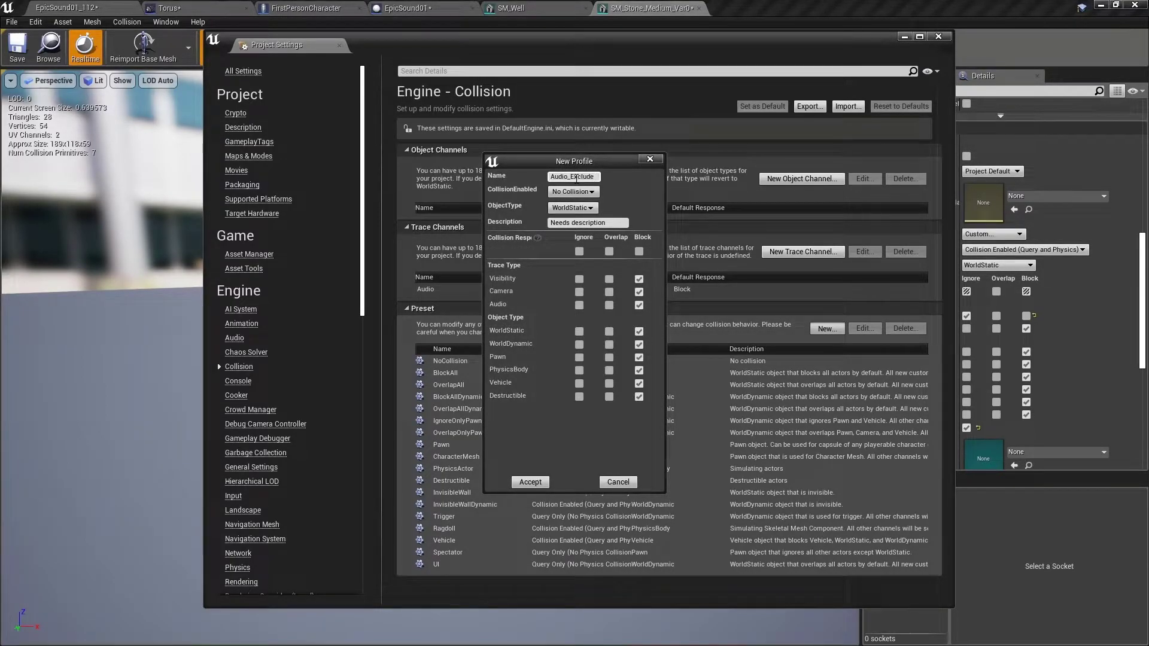
click(572, 192)
click(605, 228)
click(579, 305)
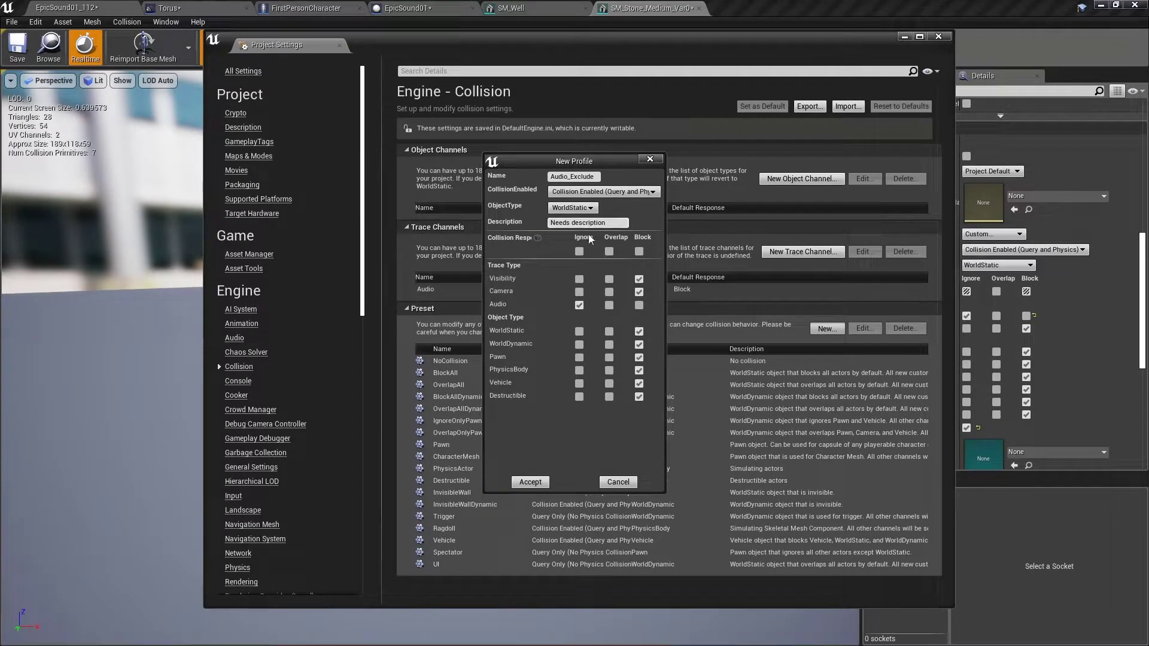
click(530, 481)
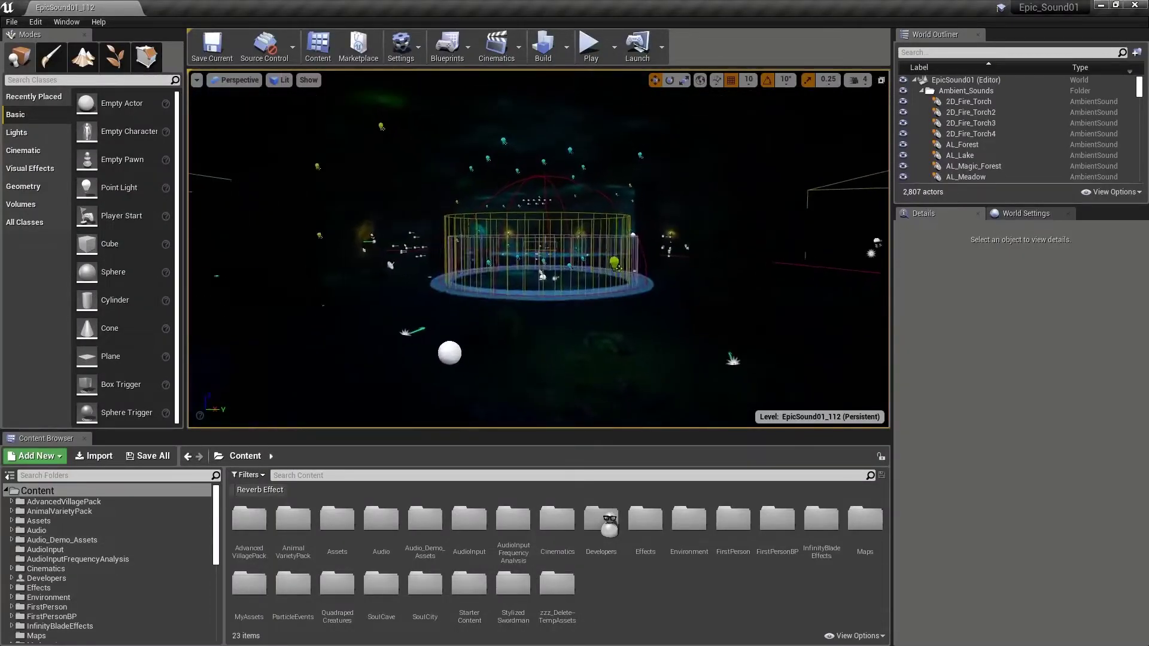
Open the mesh of the SM_Stone_Medium_Var48 stone for editing and set its collision preset to Audio_Exclude
right_drag(567, 323, 568, 329)
click(568, 329)
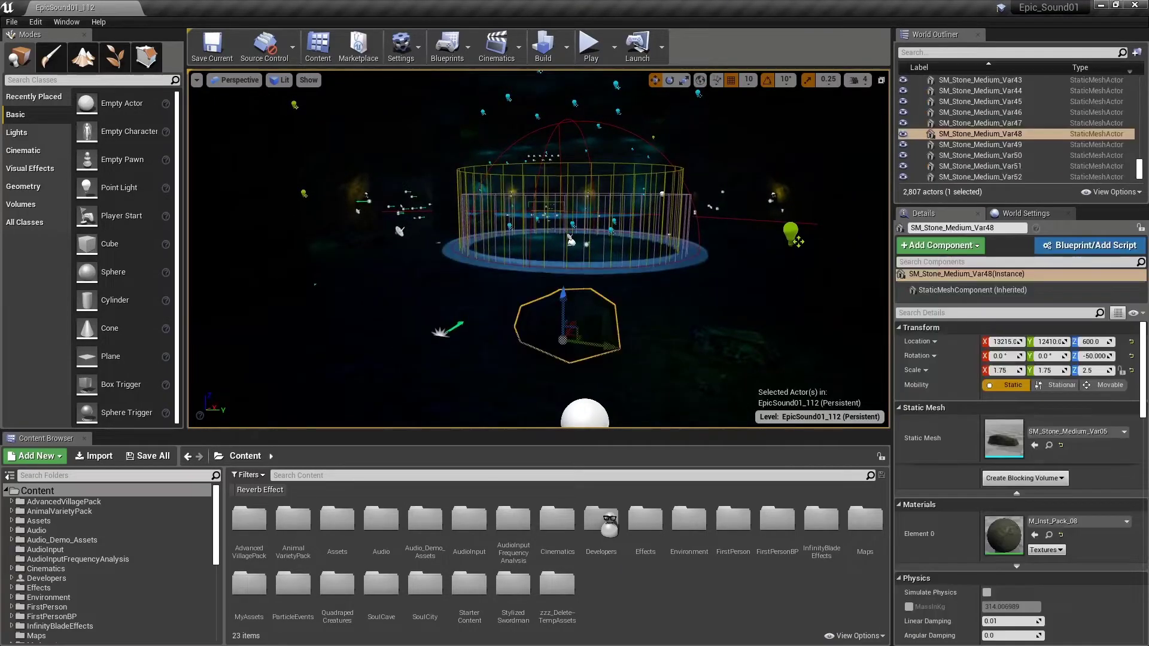
right_click(979, 129)
click(1004, 167)
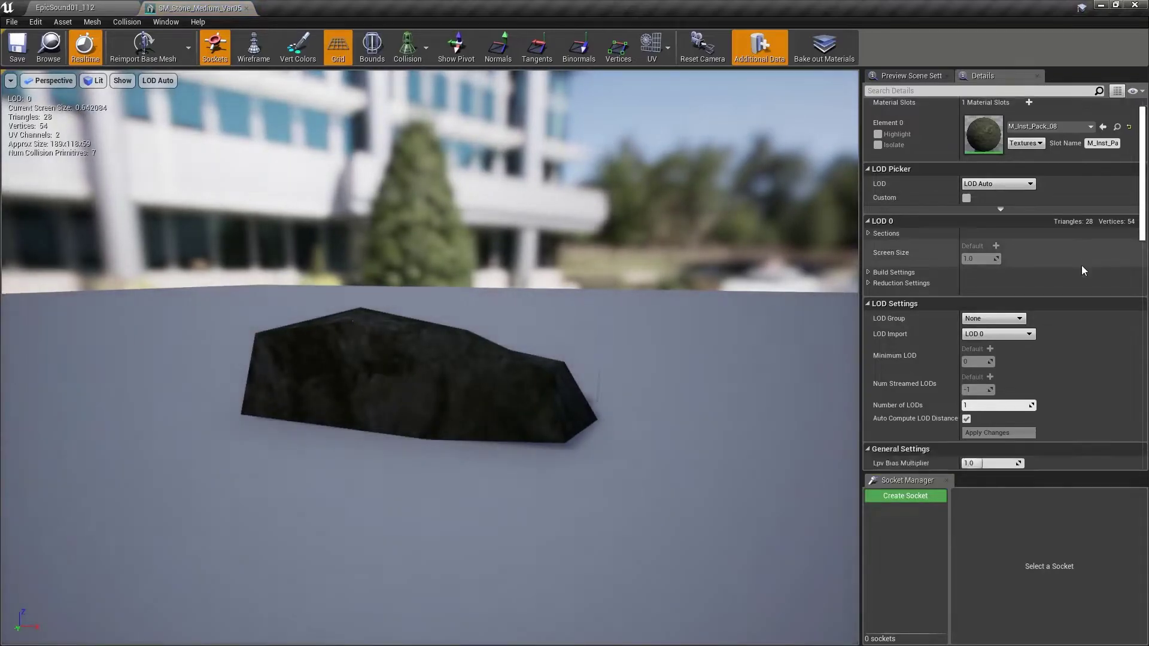
scroll(1082, 266, down, 5)
click(993, 311)
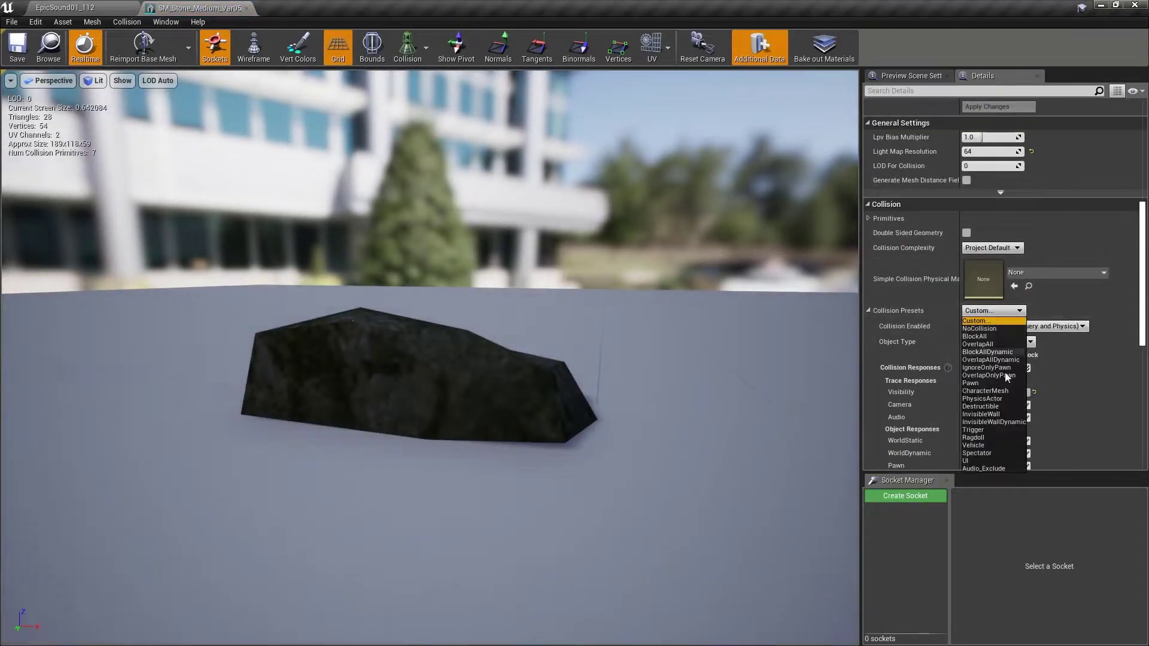
click(986, 468)
scroll(1047, 356, down, 2)
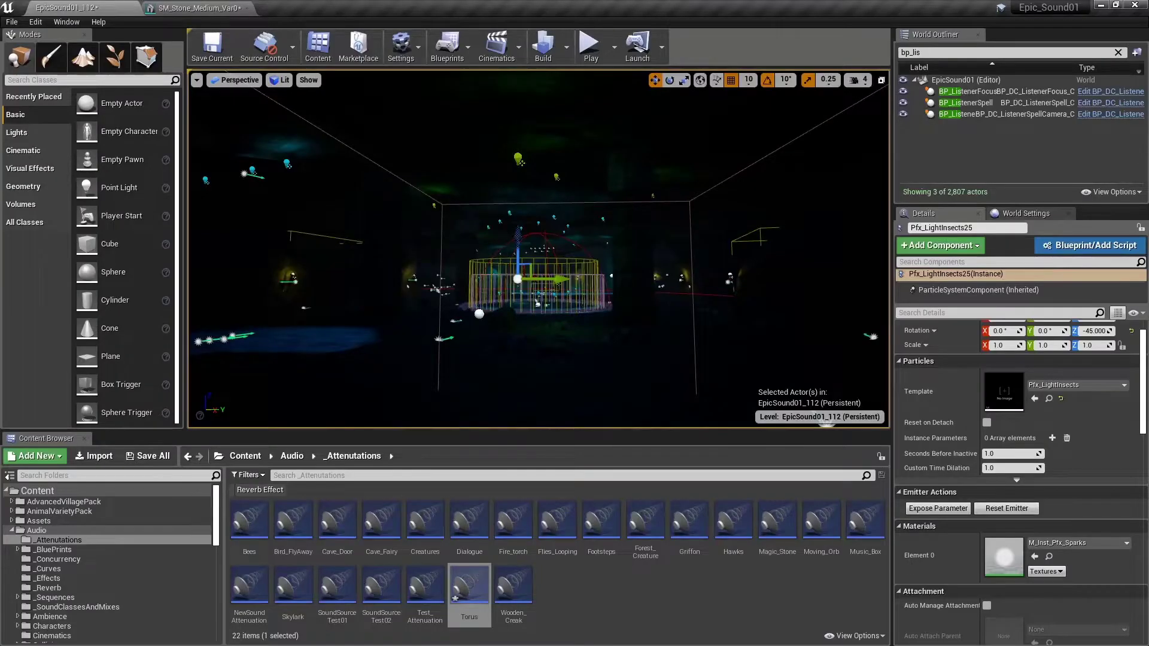
Enable occlusion in the Torus attenuation used by the Cave_Torus sound and set its occlusion trace channel to Audio
key(w)
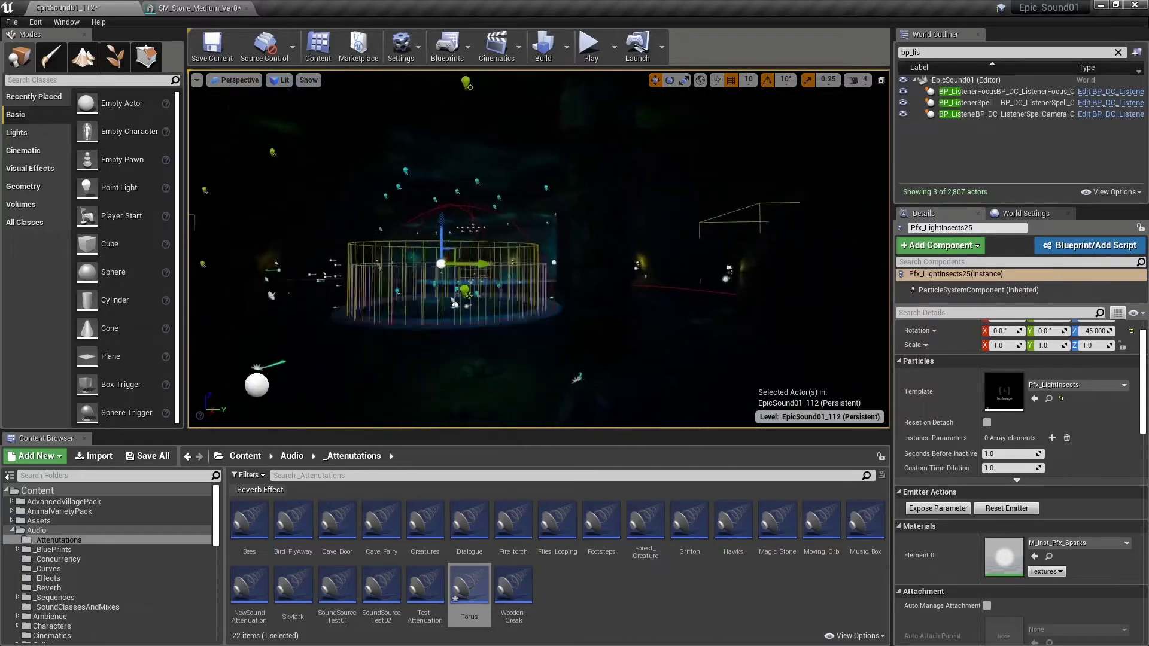
key(w)
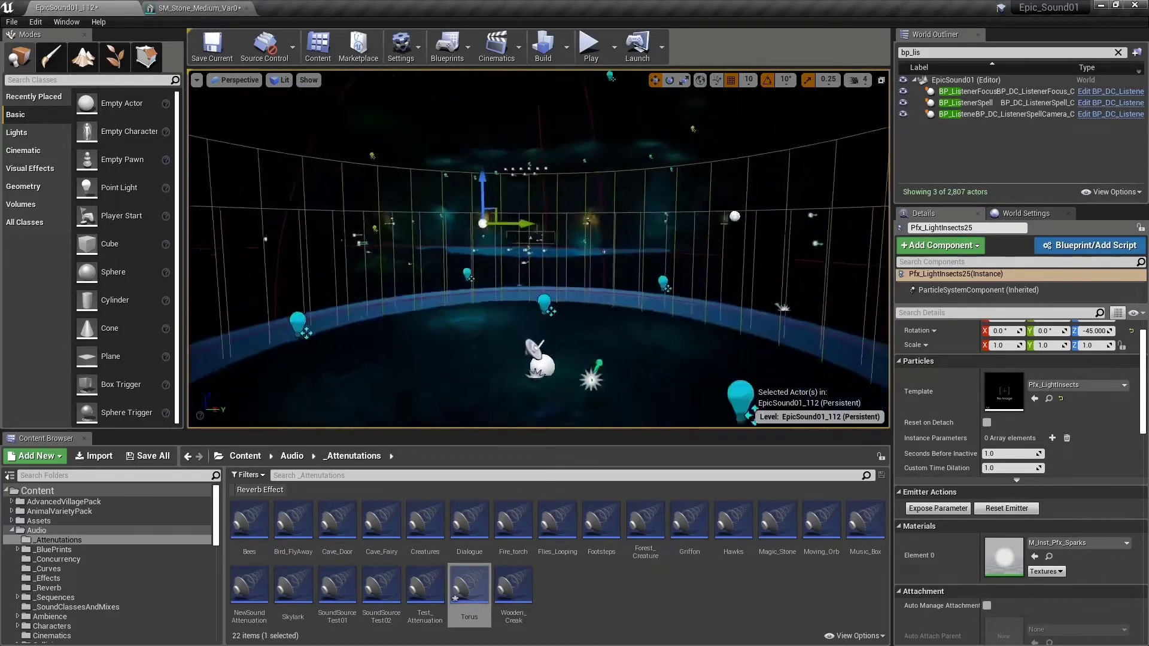
click(532, 316)
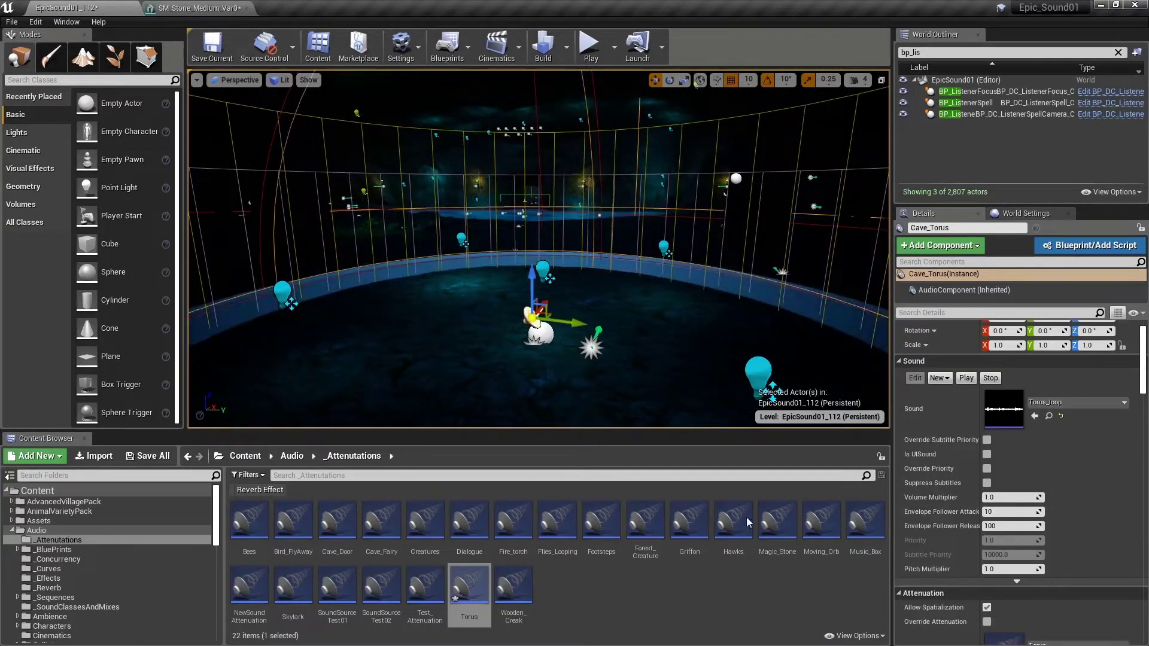
scroll(1046, 526, down, 5)
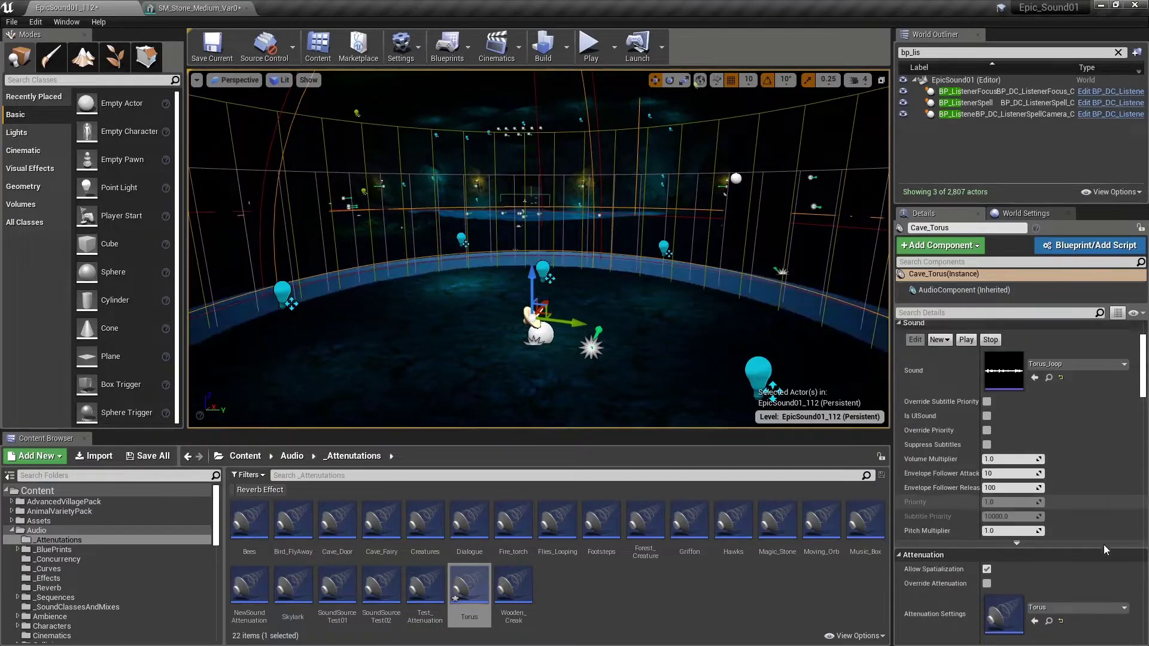
click(1048, 525)
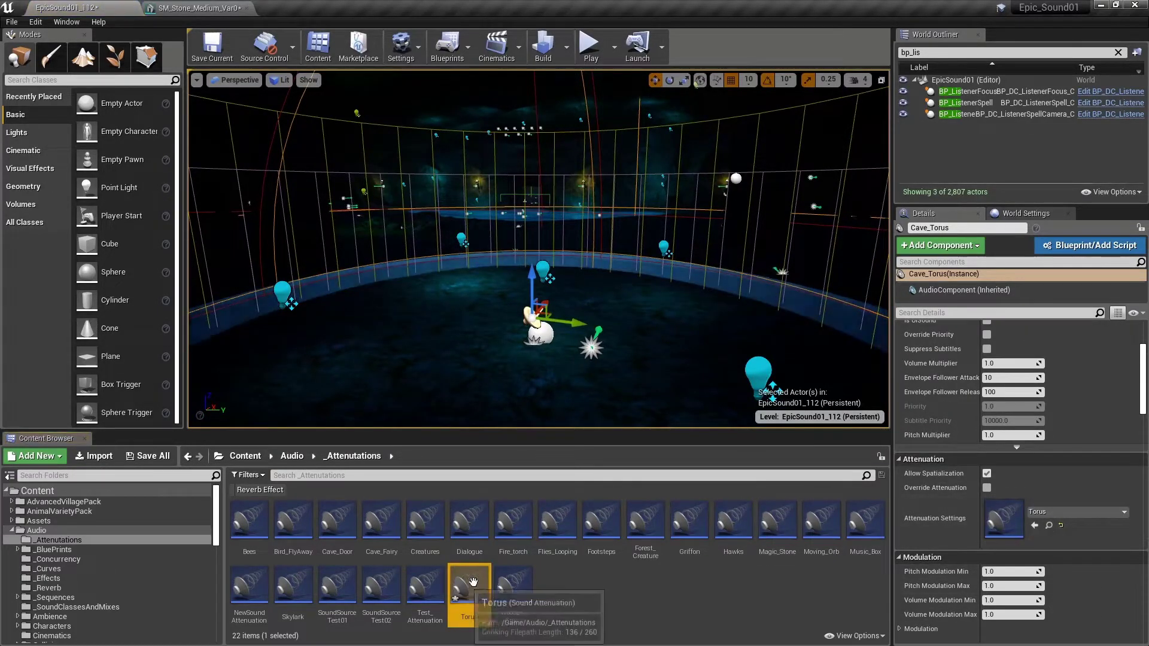
double_click(477, 581)
scroll(281, 359, down, 10)
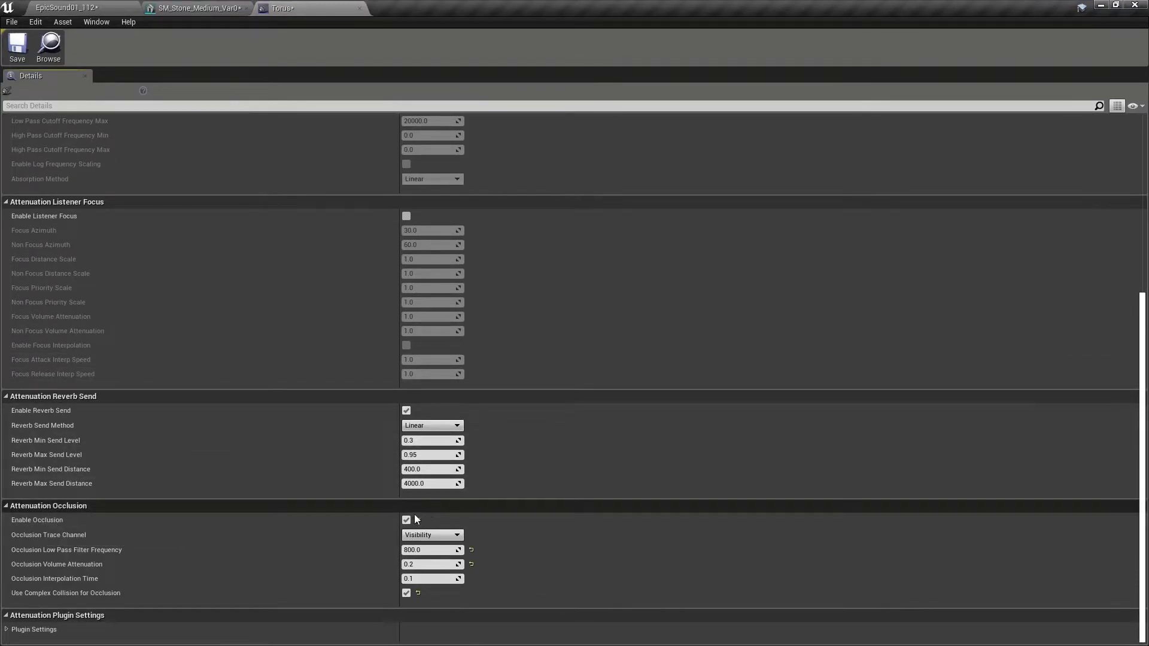
click(430, 535)
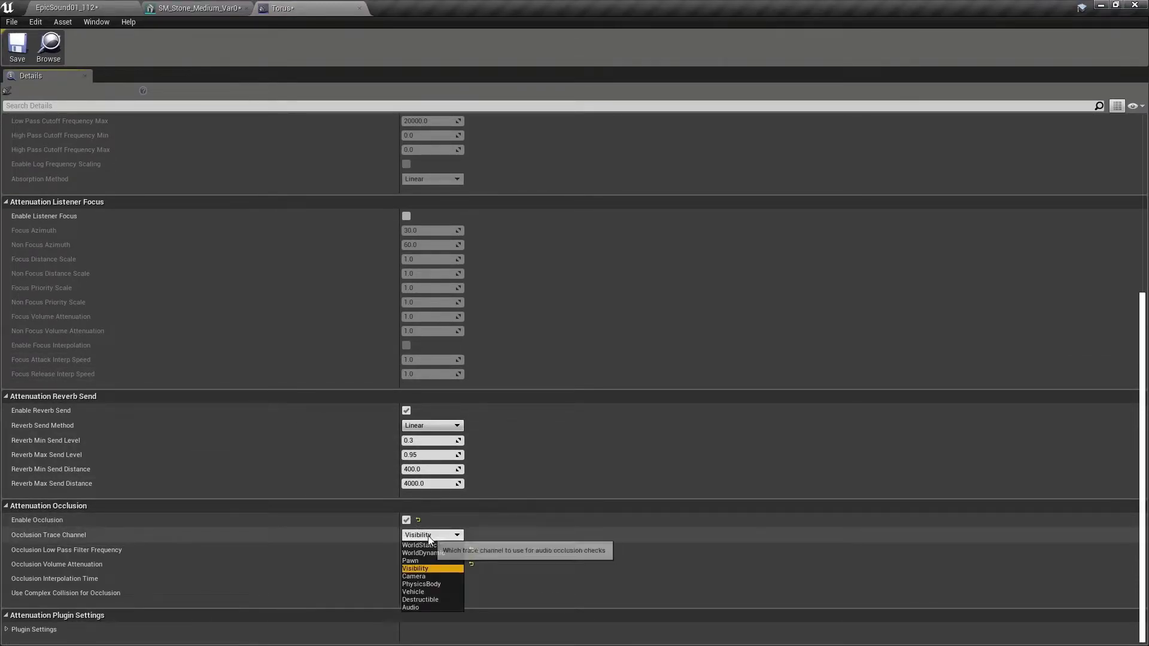
click(419, 607)
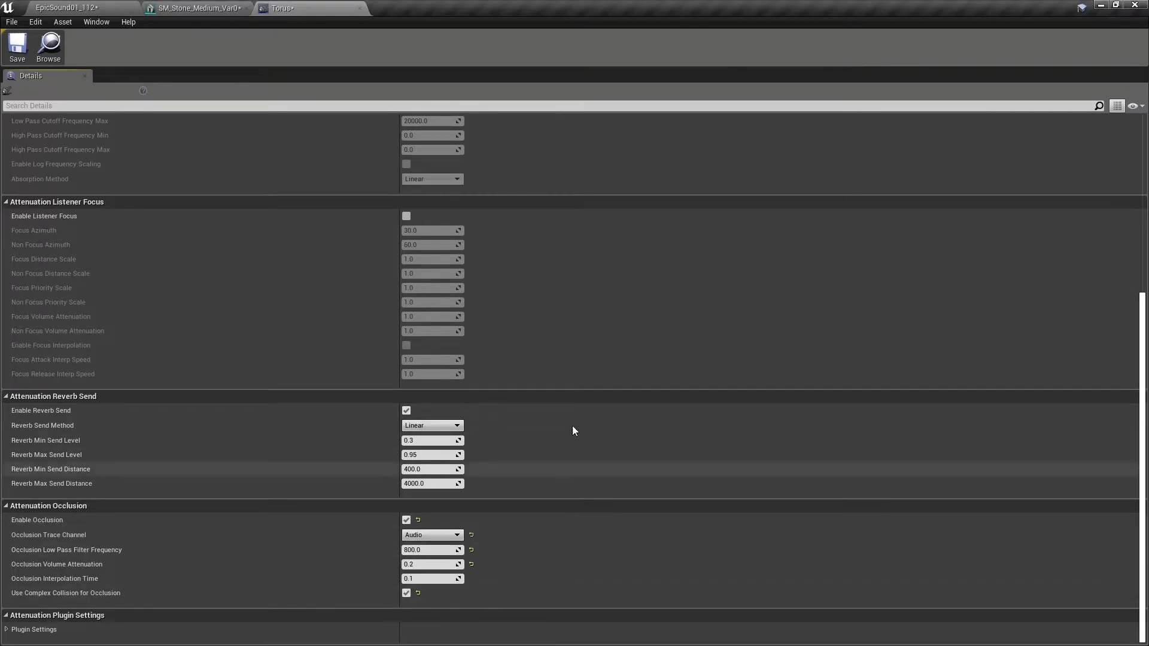
Set the LineTraceByChannel node's trace channel to Audio in the level blueprint
click(66, 7)
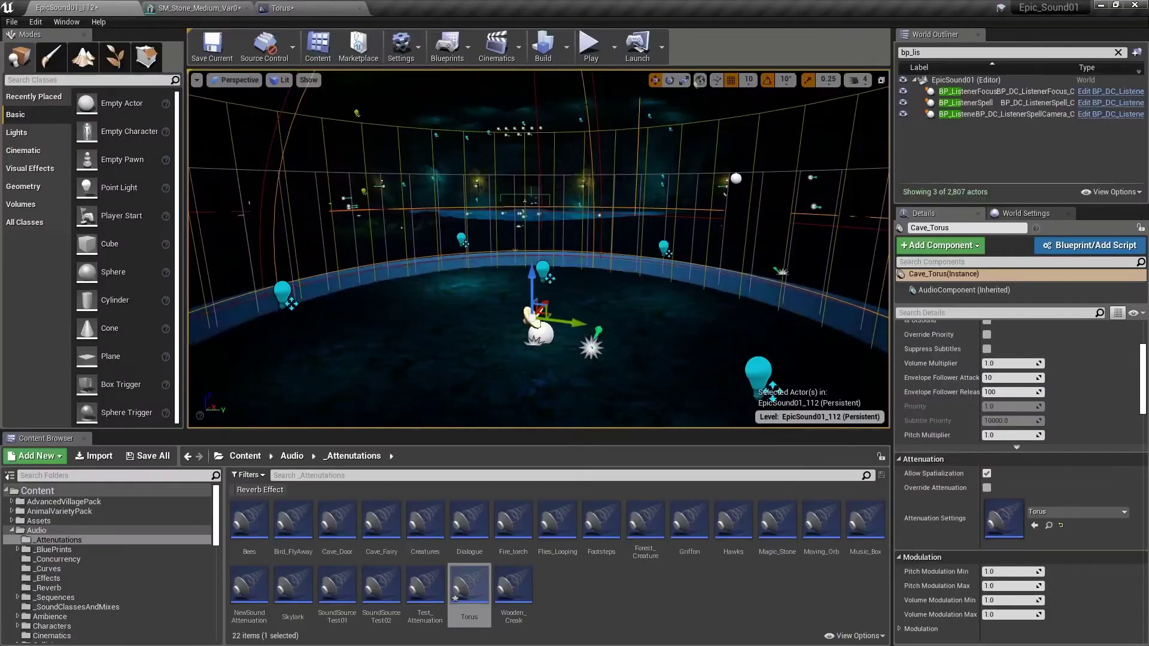
click(468, 45)
click(483, 153)
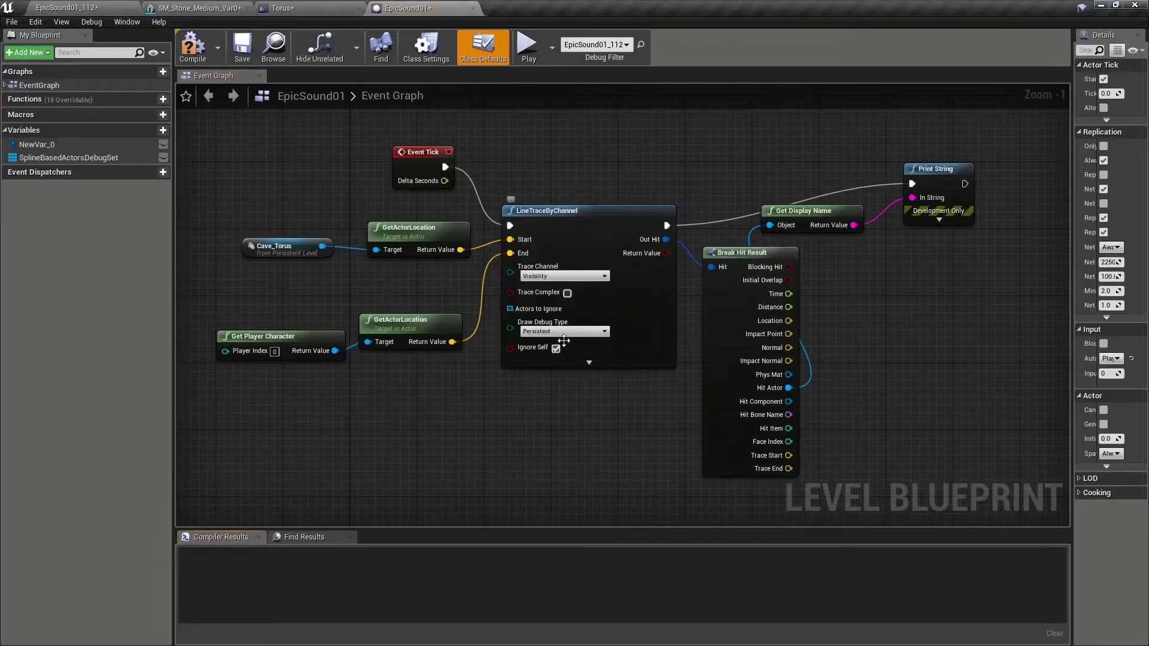
click(598, 276)
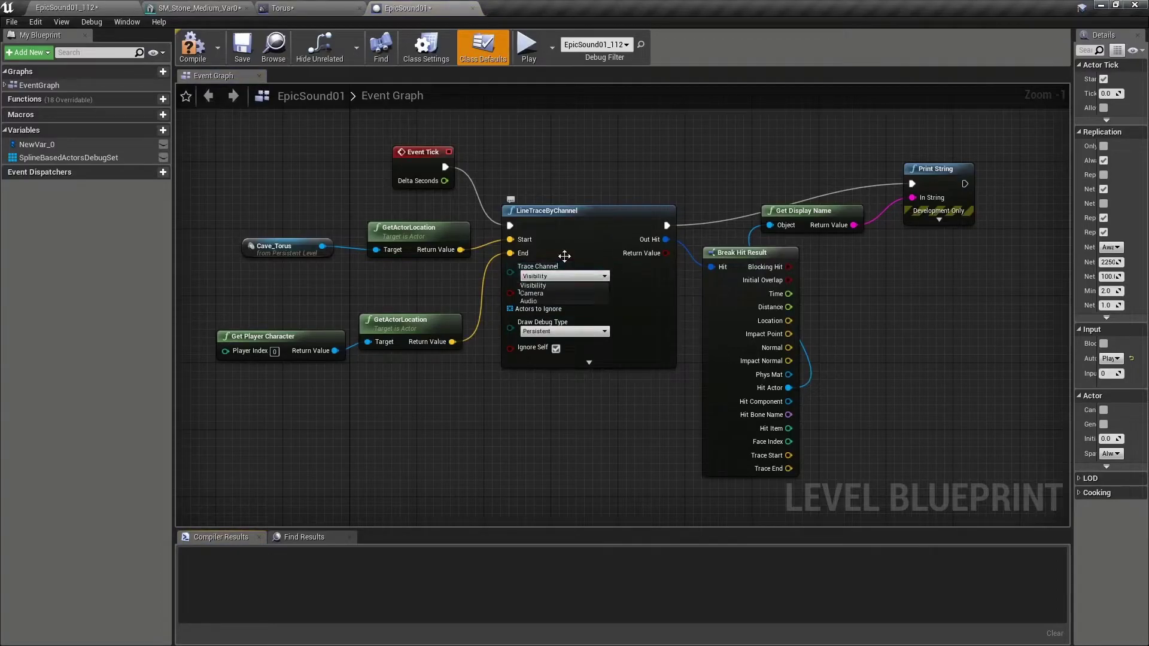
click(530, 301)
Play the level to check the Audio channel's trace lines and hit actor names, and stop the play session
click(107, 8)
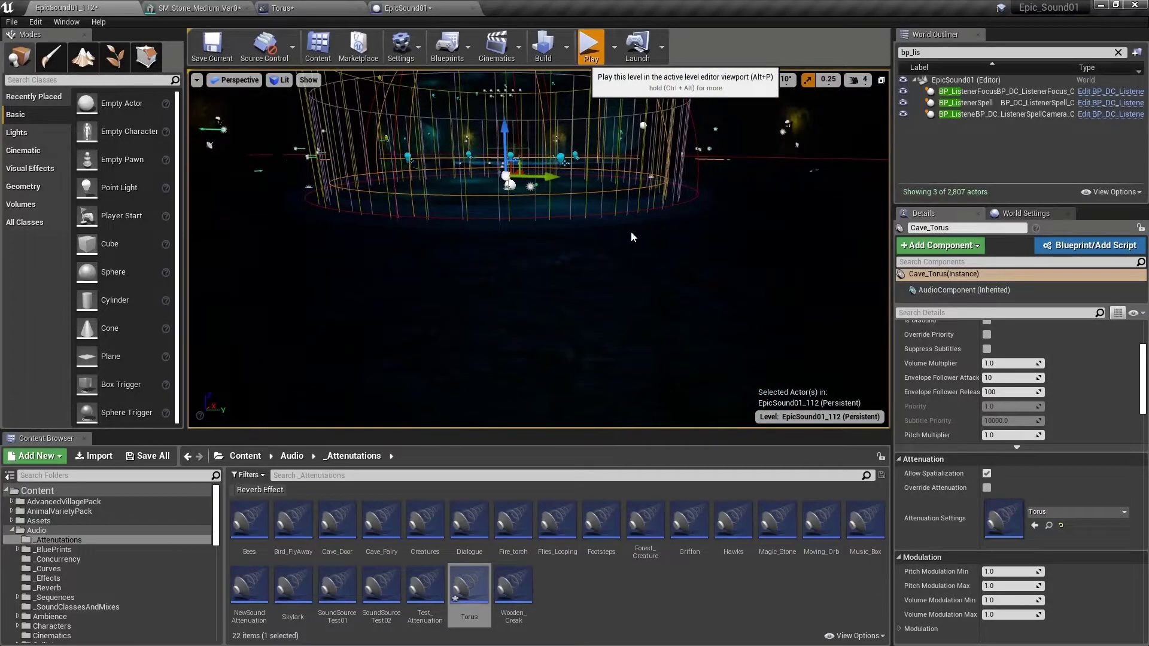
key(alt+p)
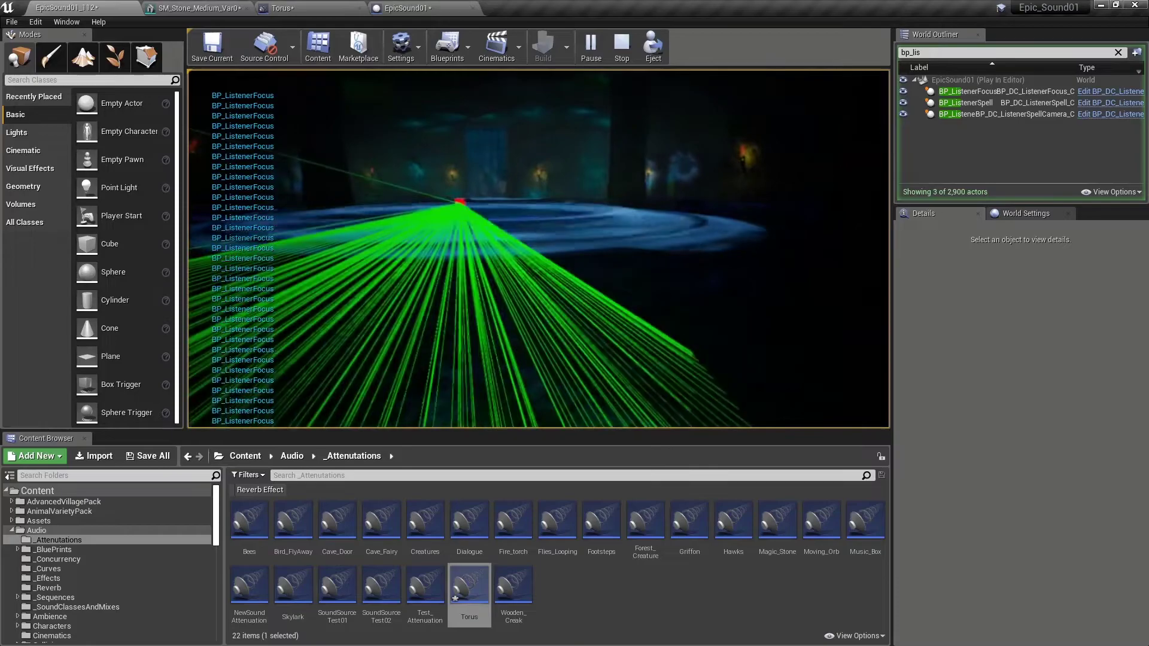
key(Escape)
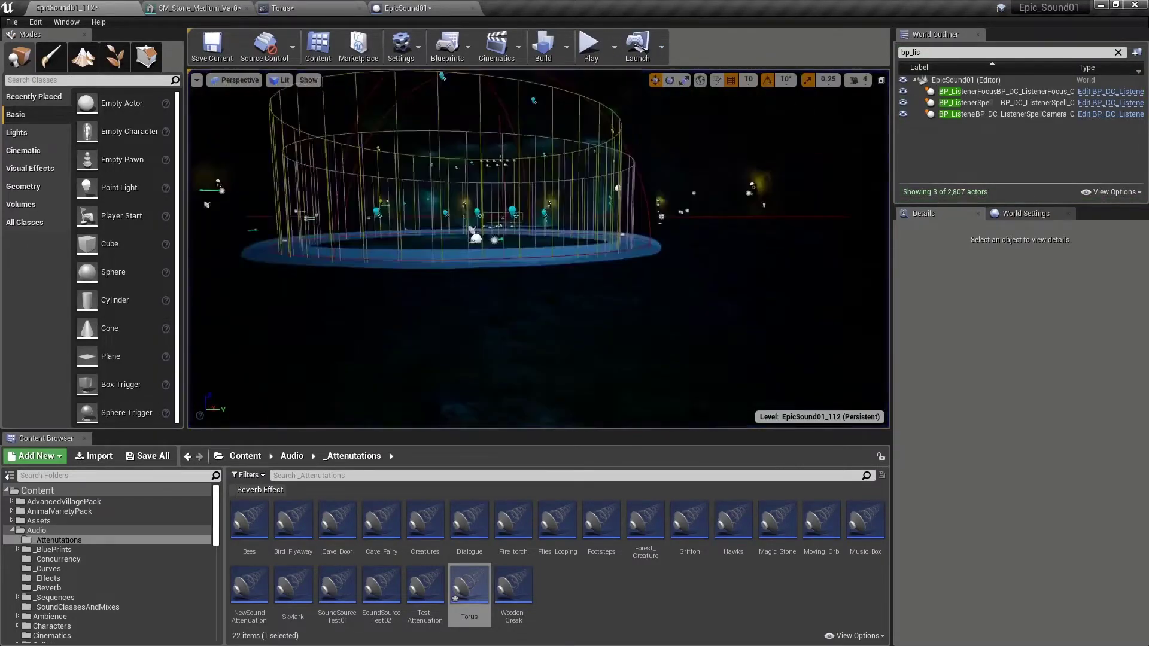
Open the BP_DC_ListenerFocus blueprint from the level and examine its Sphere component's collision responses
right_drag(538, 249, 476, 287)
key(s)
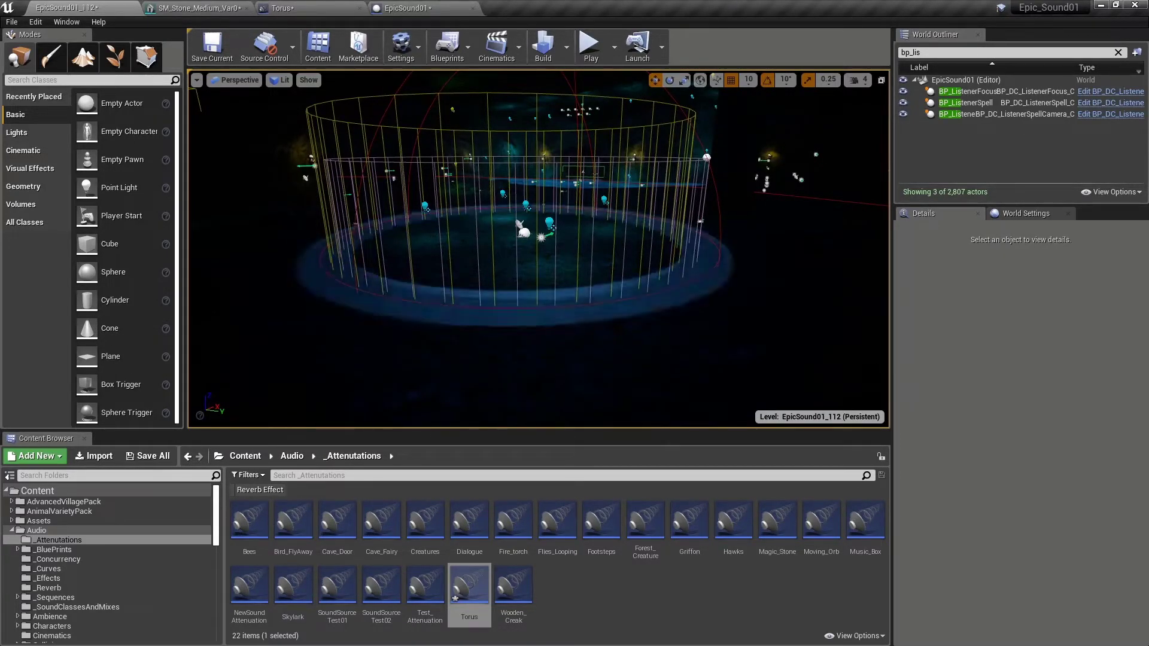
click(1122, 96)
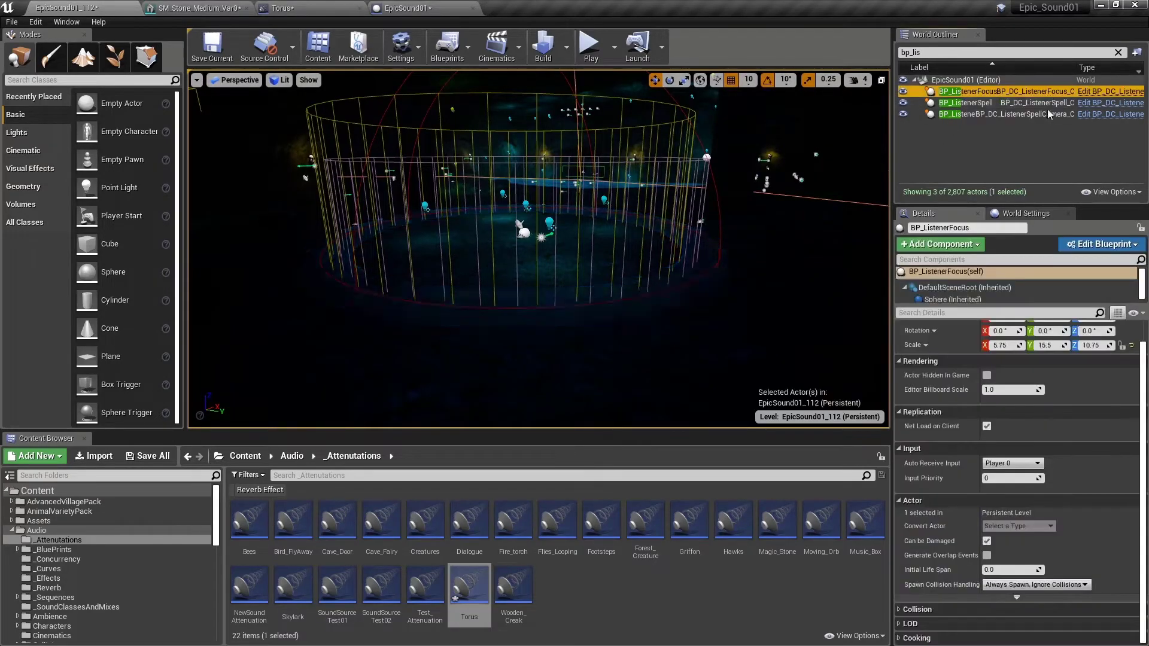
click(1122, 96)
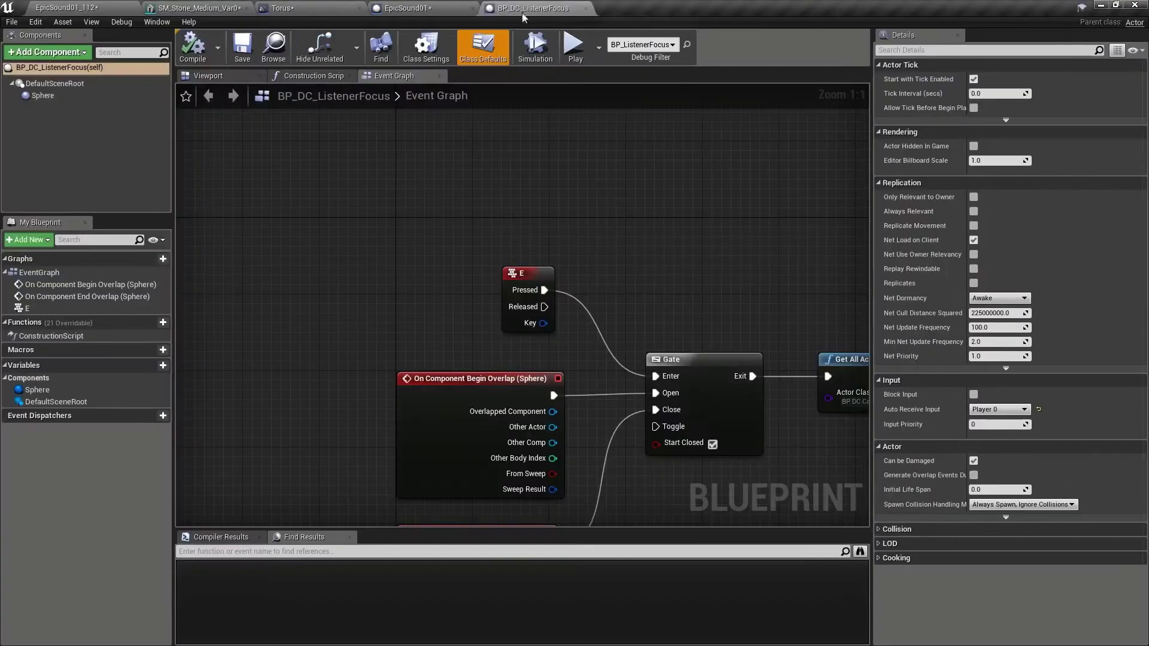
click(50, 95)
scroll(1086, 281, down, 10)
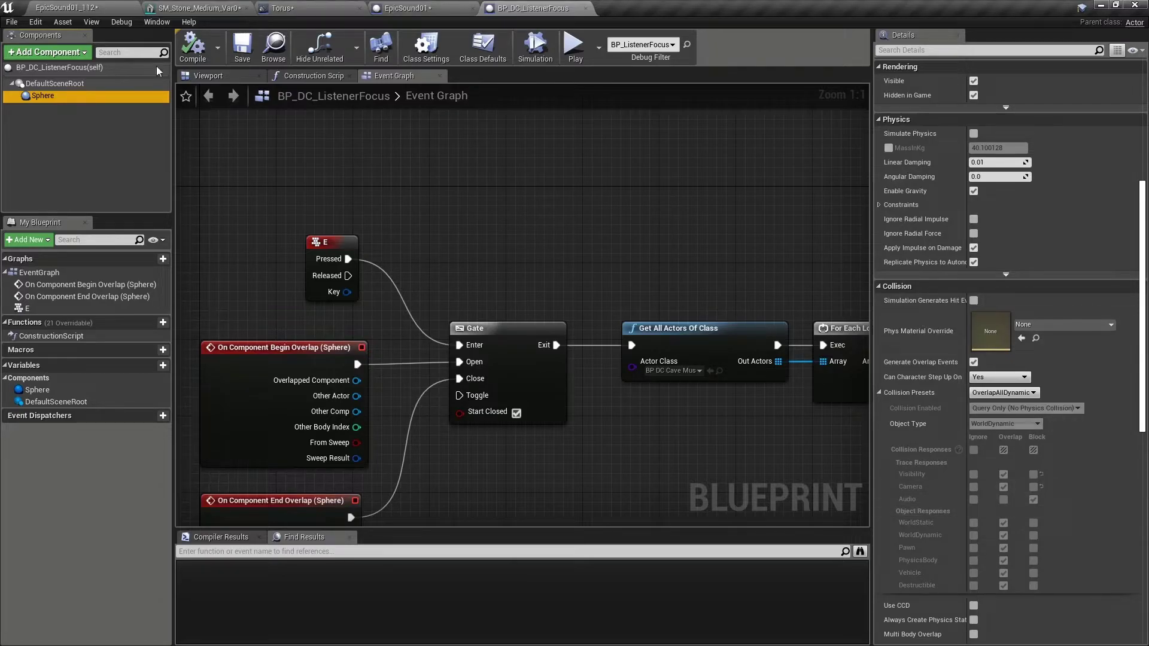
Open the Audio_Exclude preset in the project's collision settings and examine its channel responses
click(81, 8)
click(37, 22)
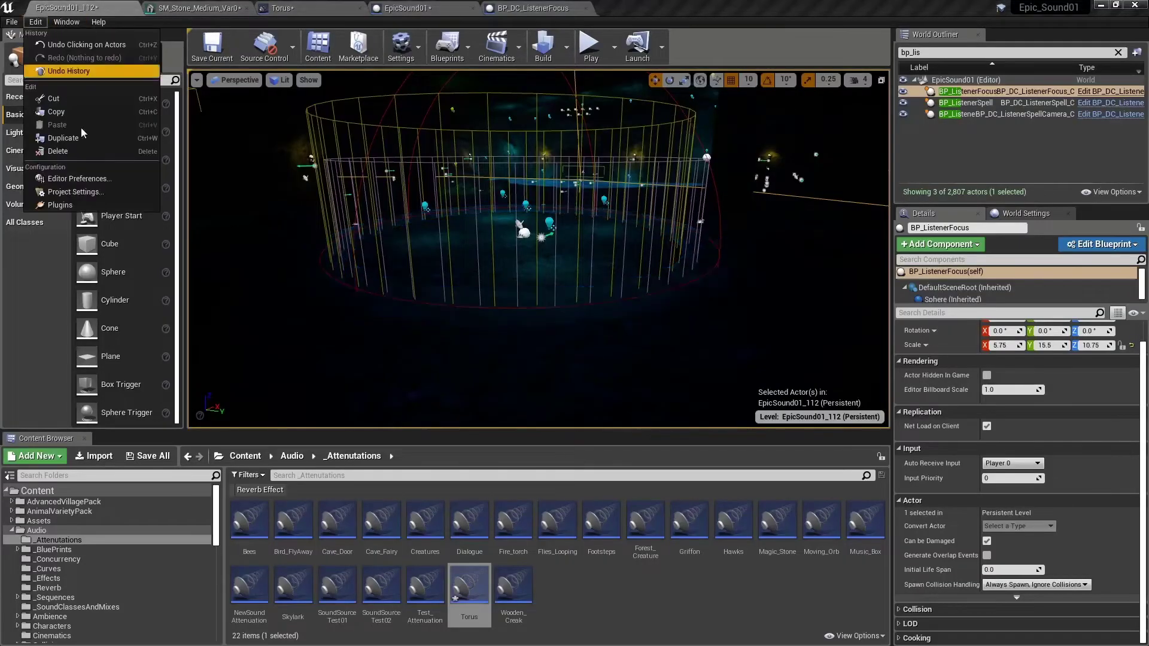
click(81, 192)
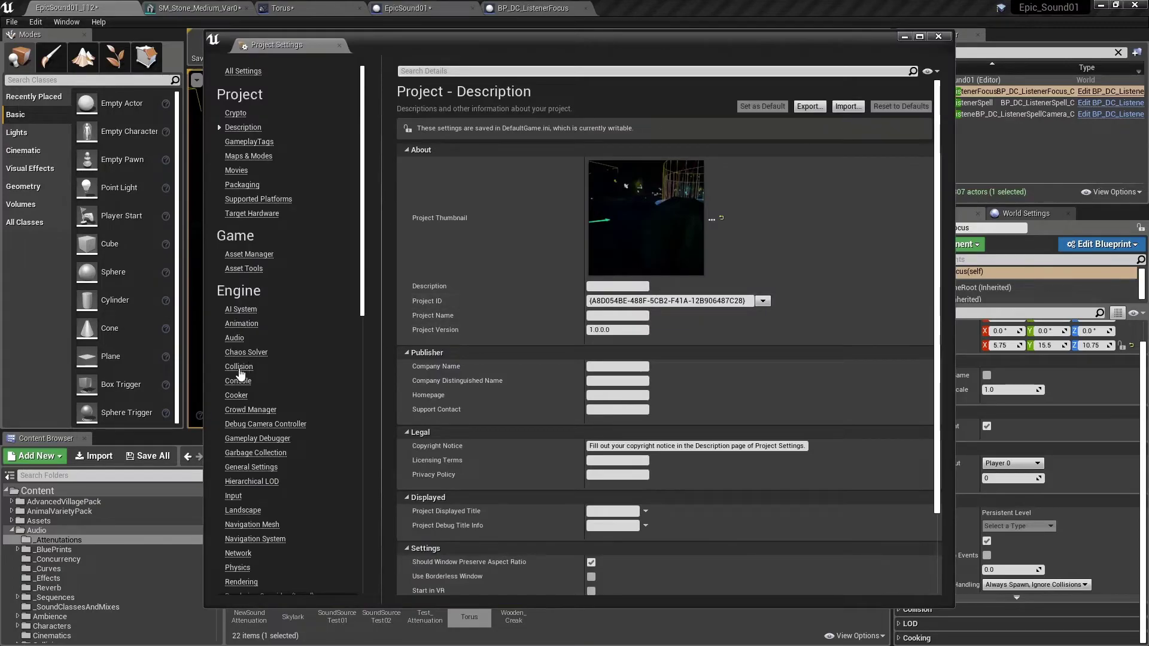
click(239, 367)
click(406, 308)
click(470, 577)
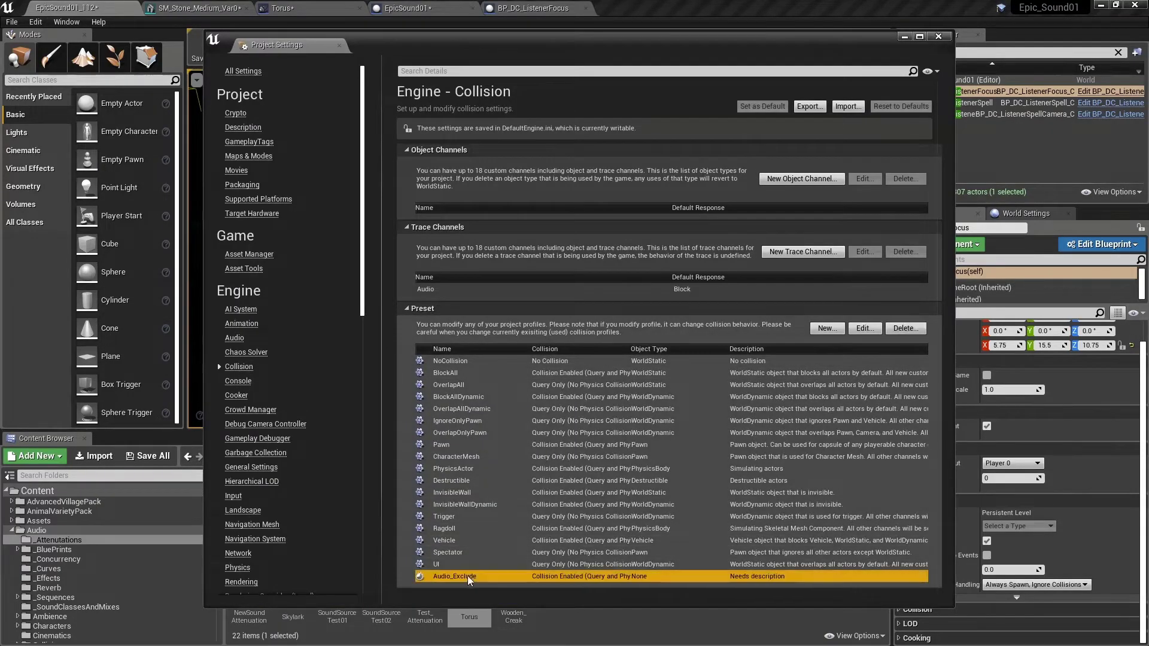
click(864, 328)
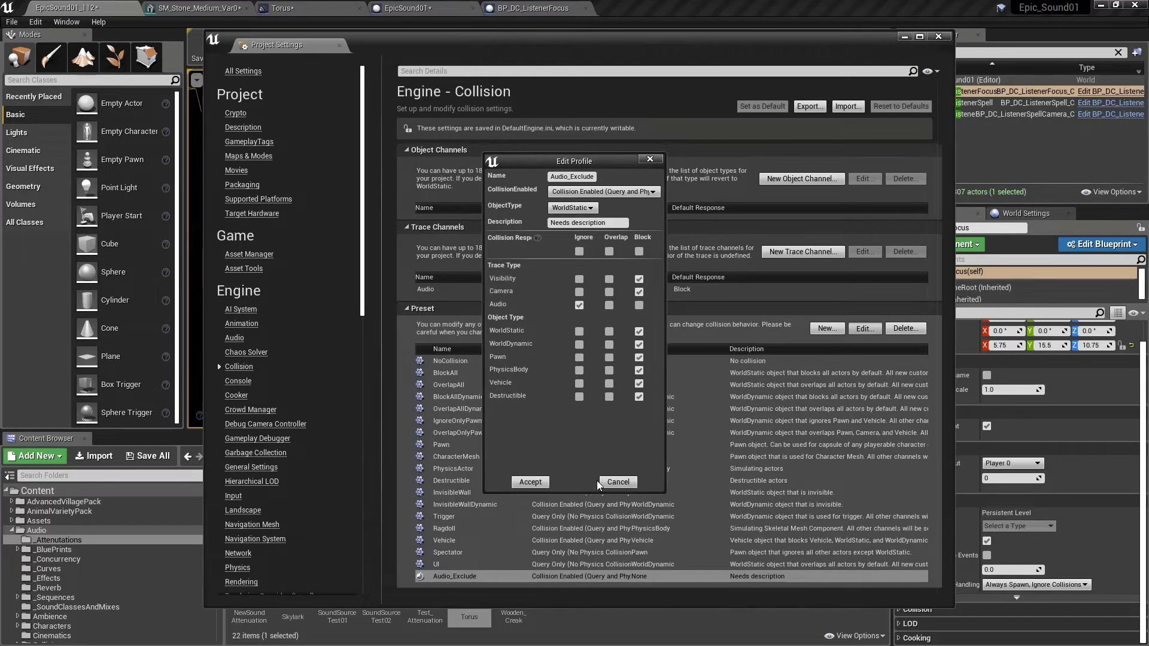
Close the Audio_Exclude preset unchanged and set the OverlapAllDynamic preset's Audio trace response to Overlap
click(616, 482)
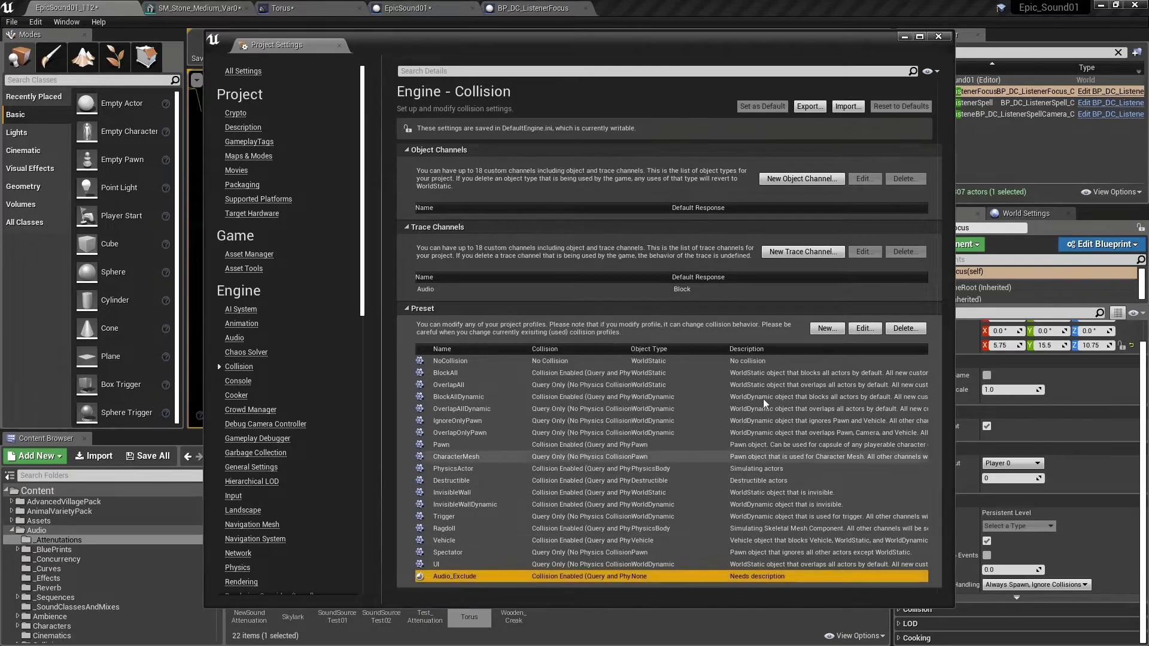
click(461, 407)
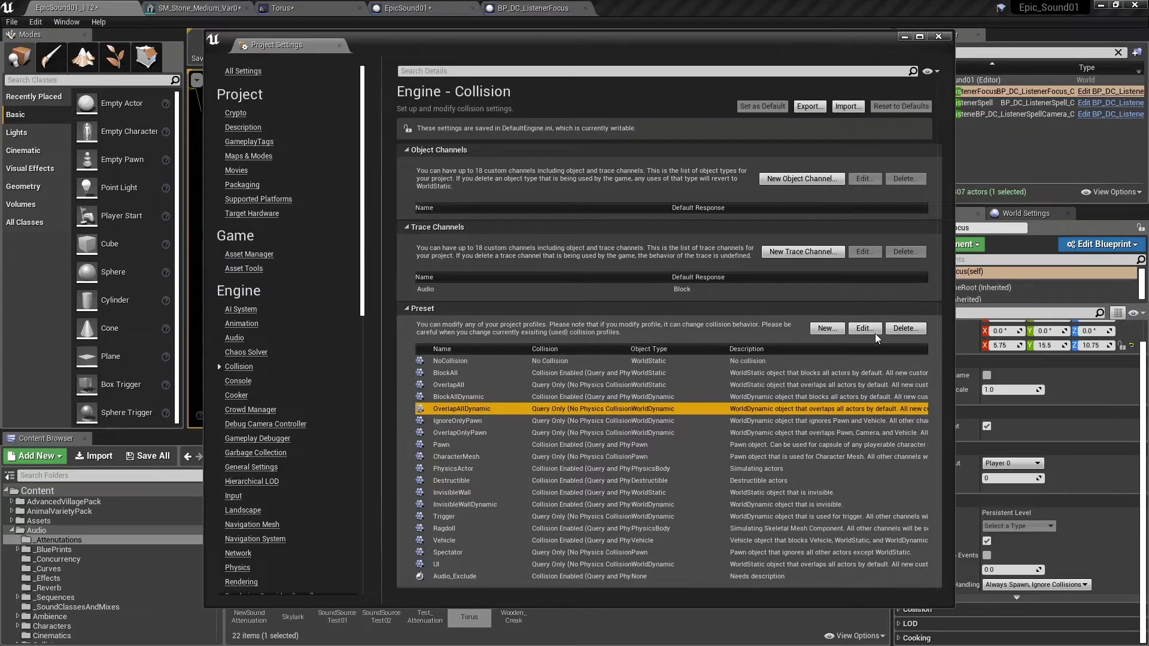
click(563, 9)
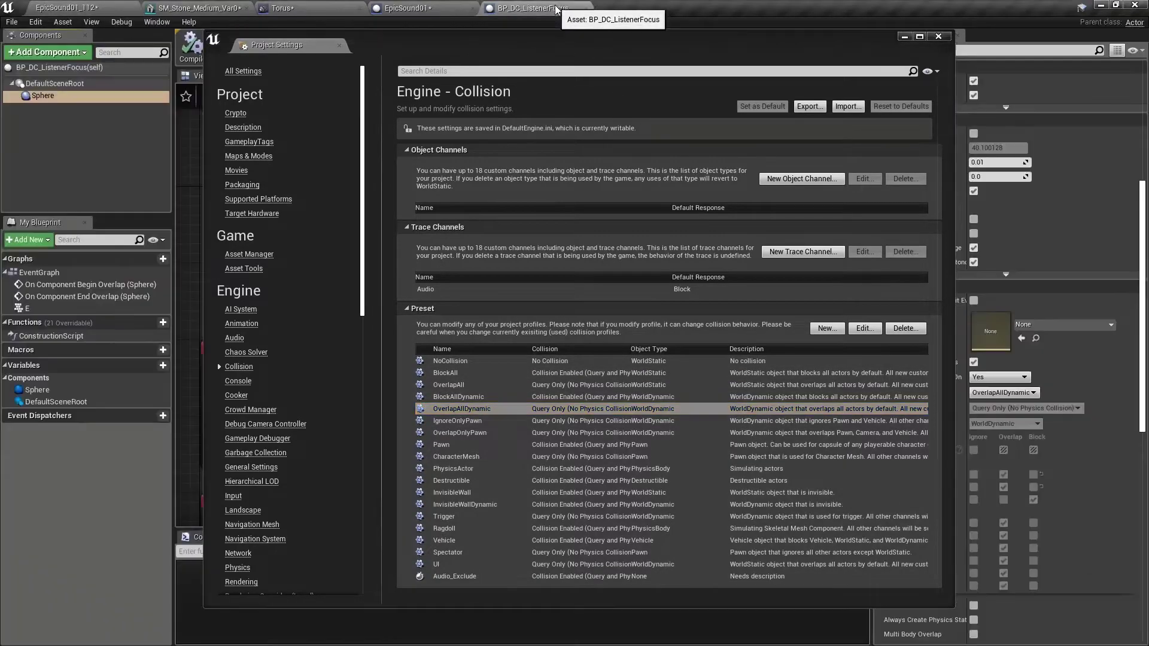
click(84, 6)
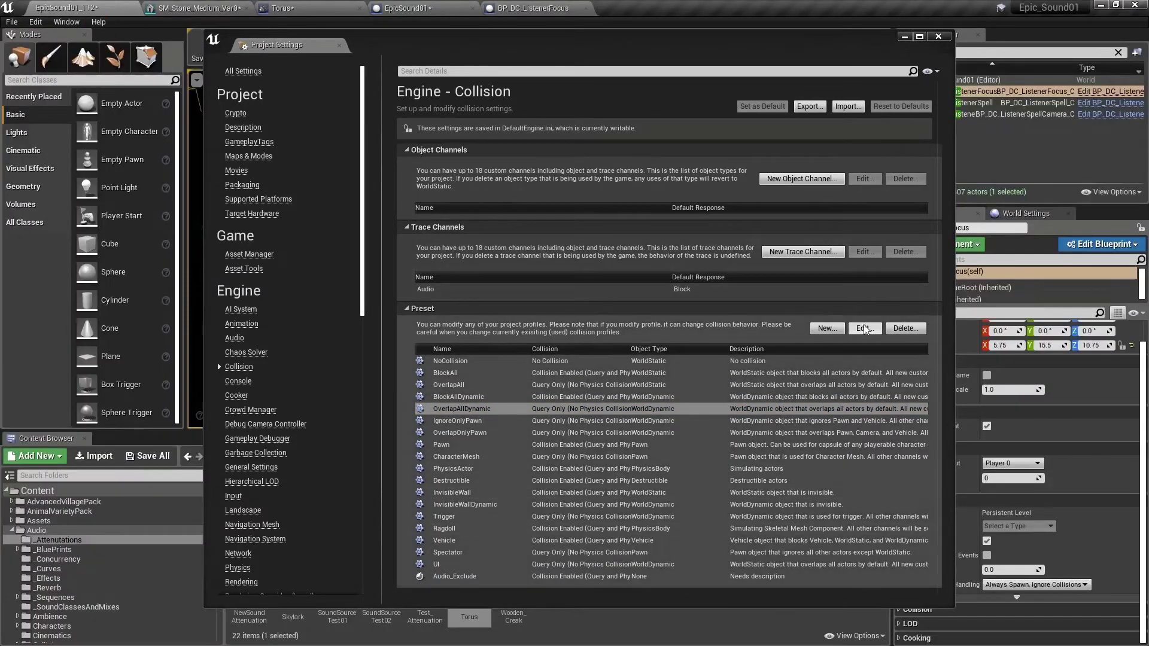
click(864, 328)
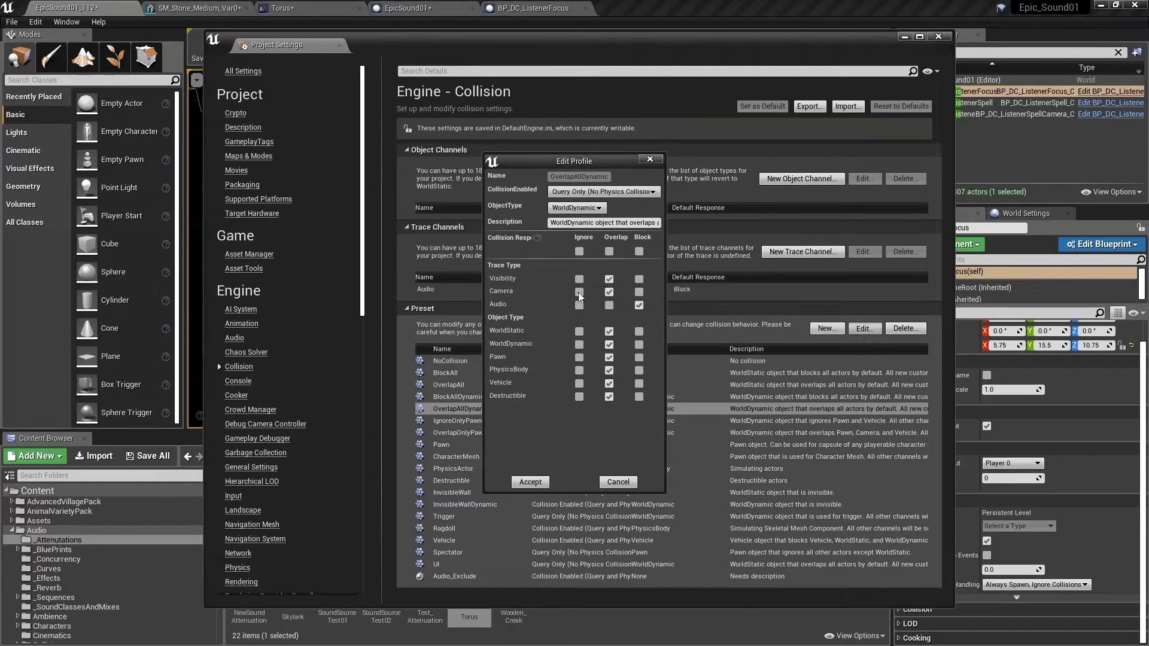
click(610, 305)
click(531, 482)
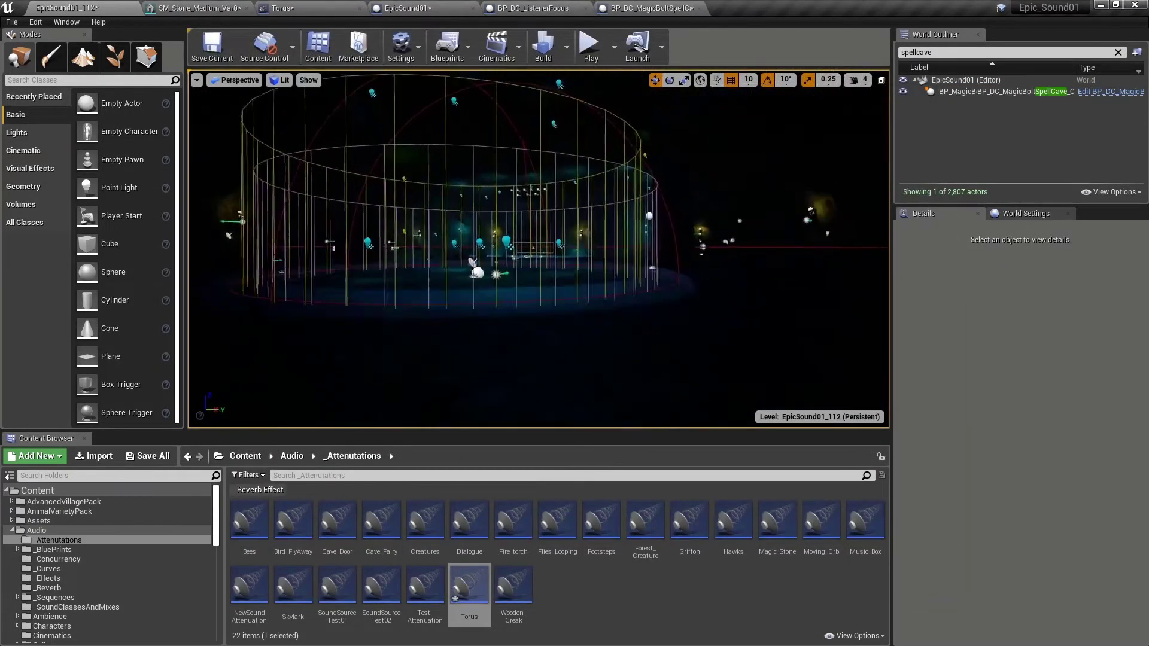
Play the level and move around the cave torus to check the Audio channel's trace lines
right_drag(538, 248, 563, 250)
right_drag(539, 248, 567, 202)
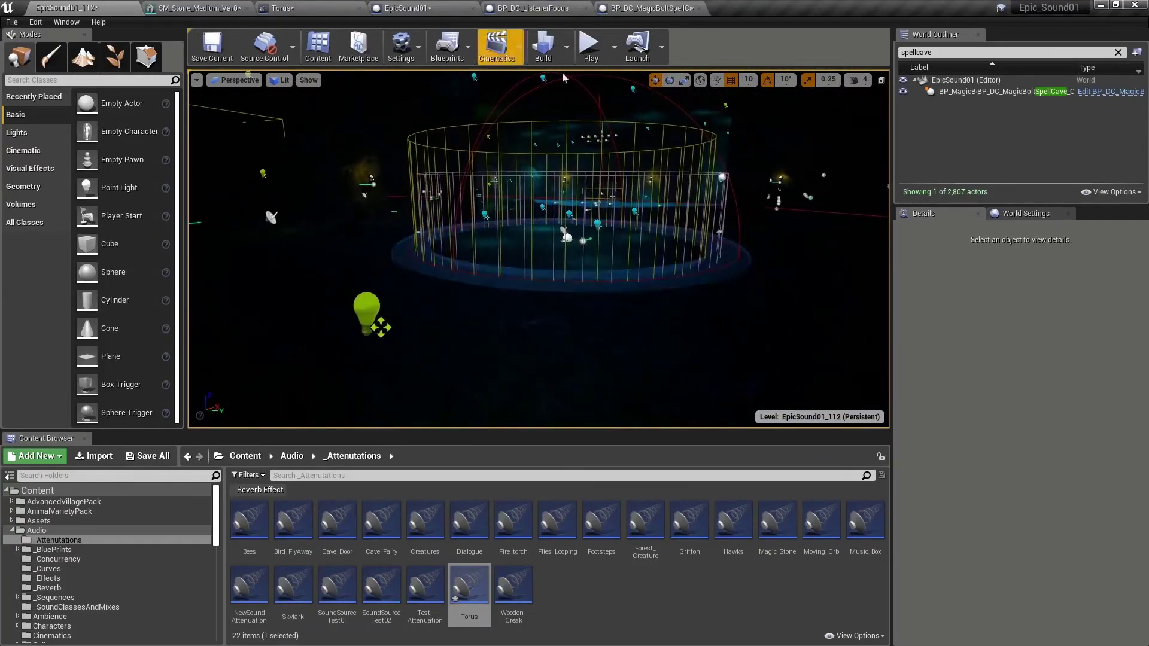
click(592, 46)
key(alt+p)
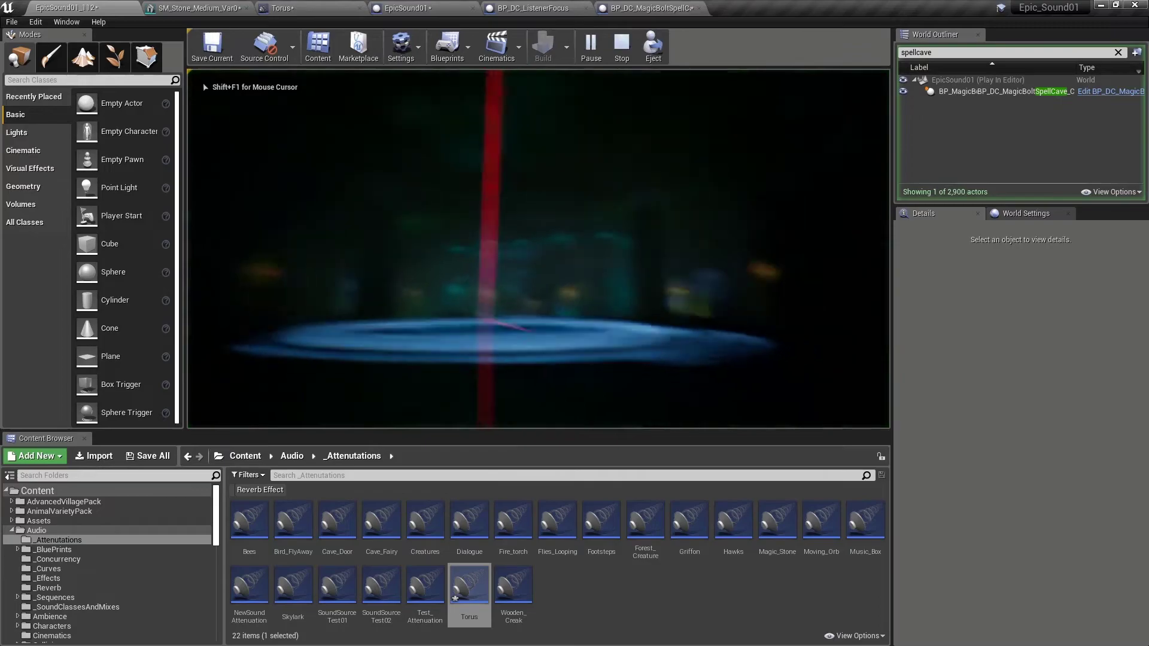
key(d)
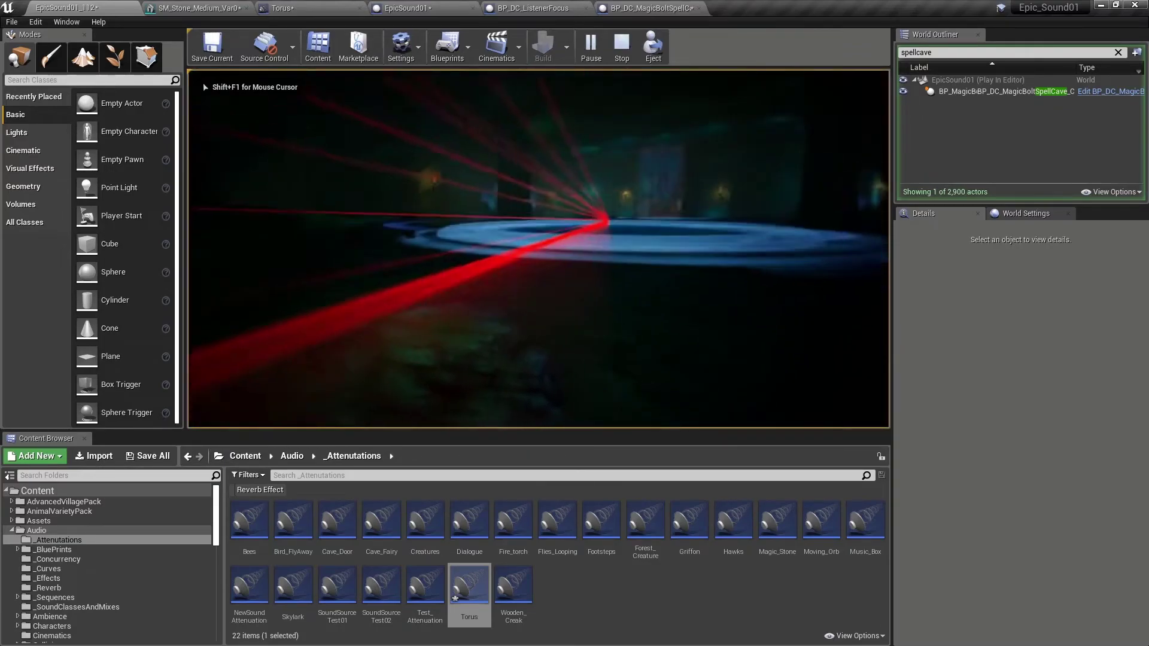
key(d)
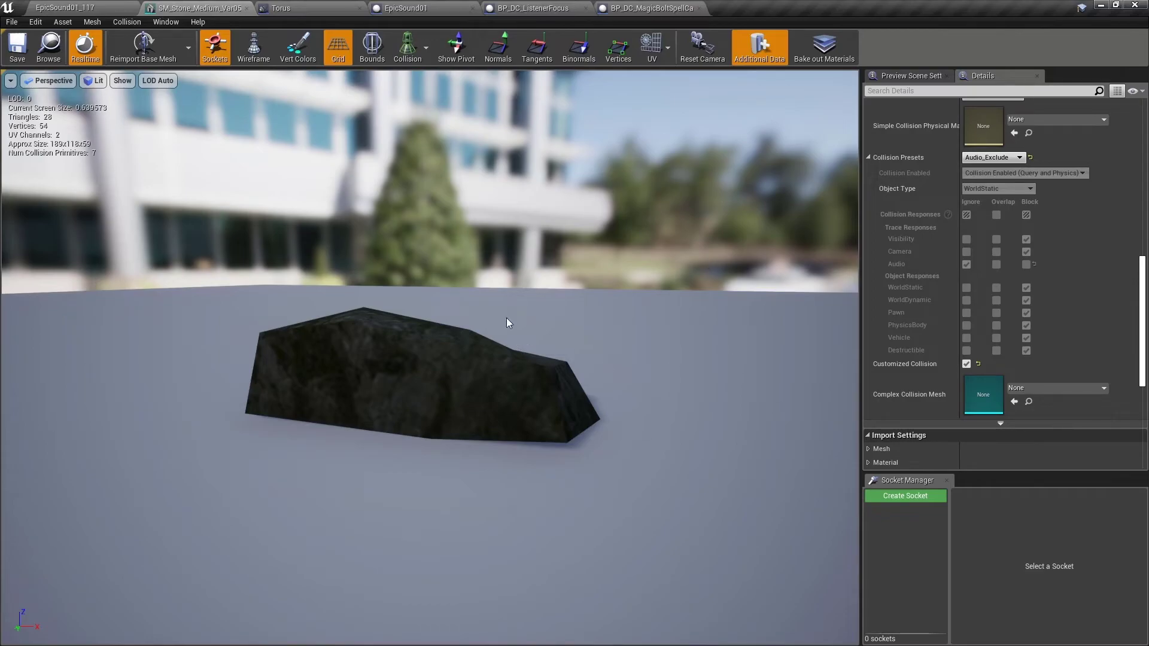
Return to the level and open the collision preset choices of the SM_Stone_Medium_Var48 actor
click(97, 9)
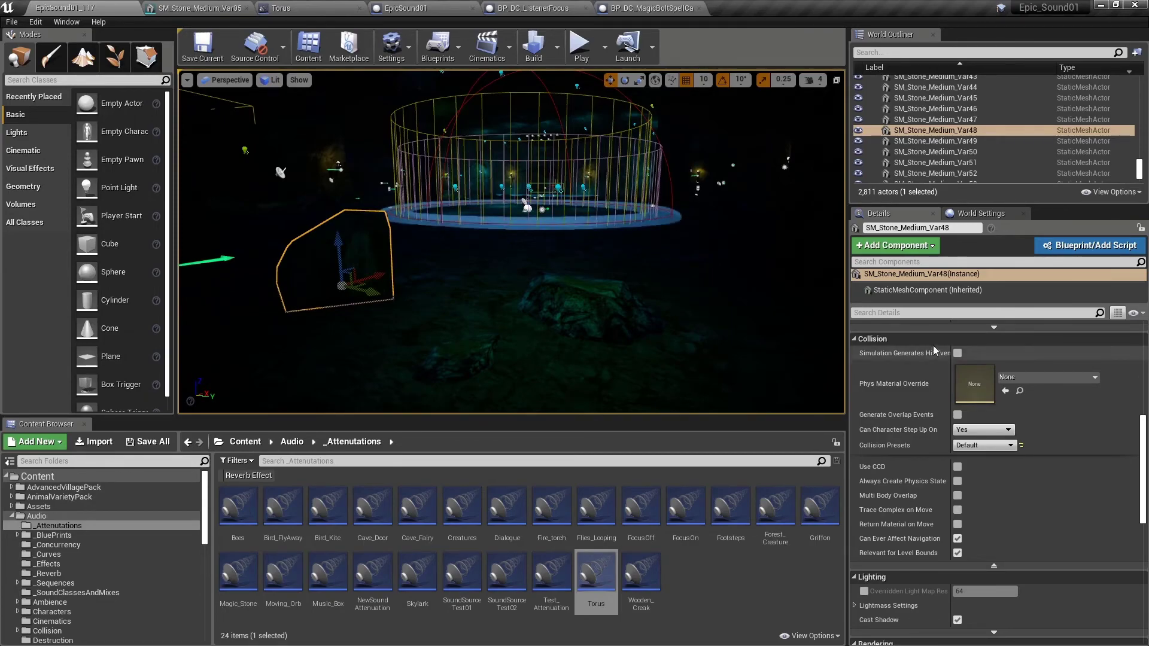
click(996, 448)
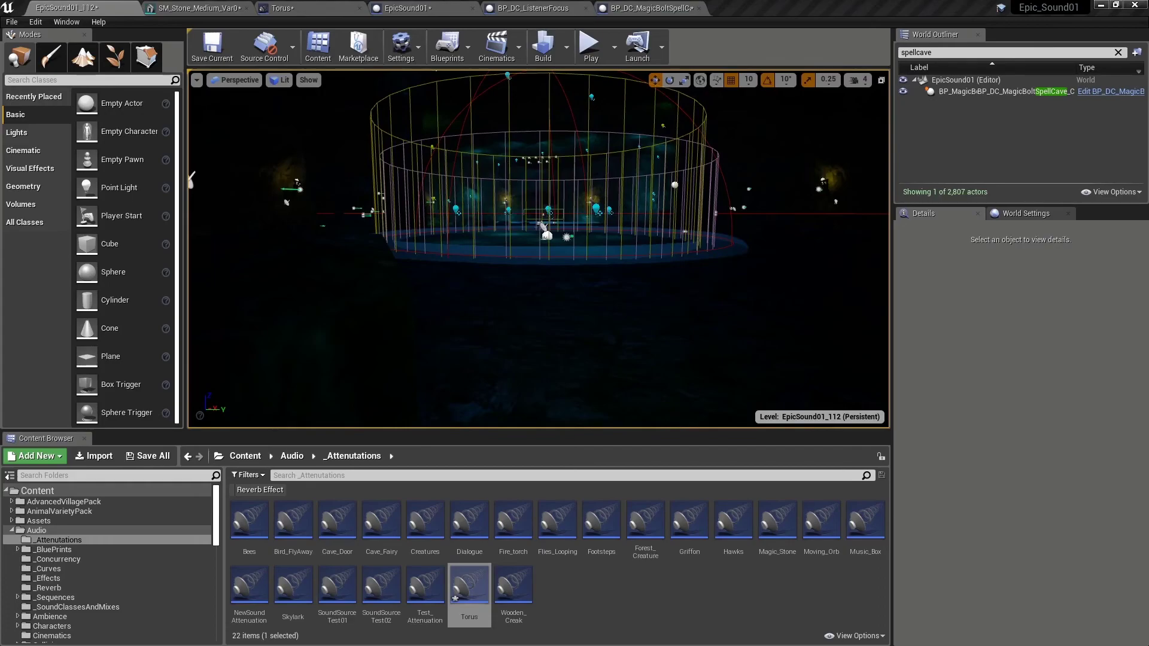